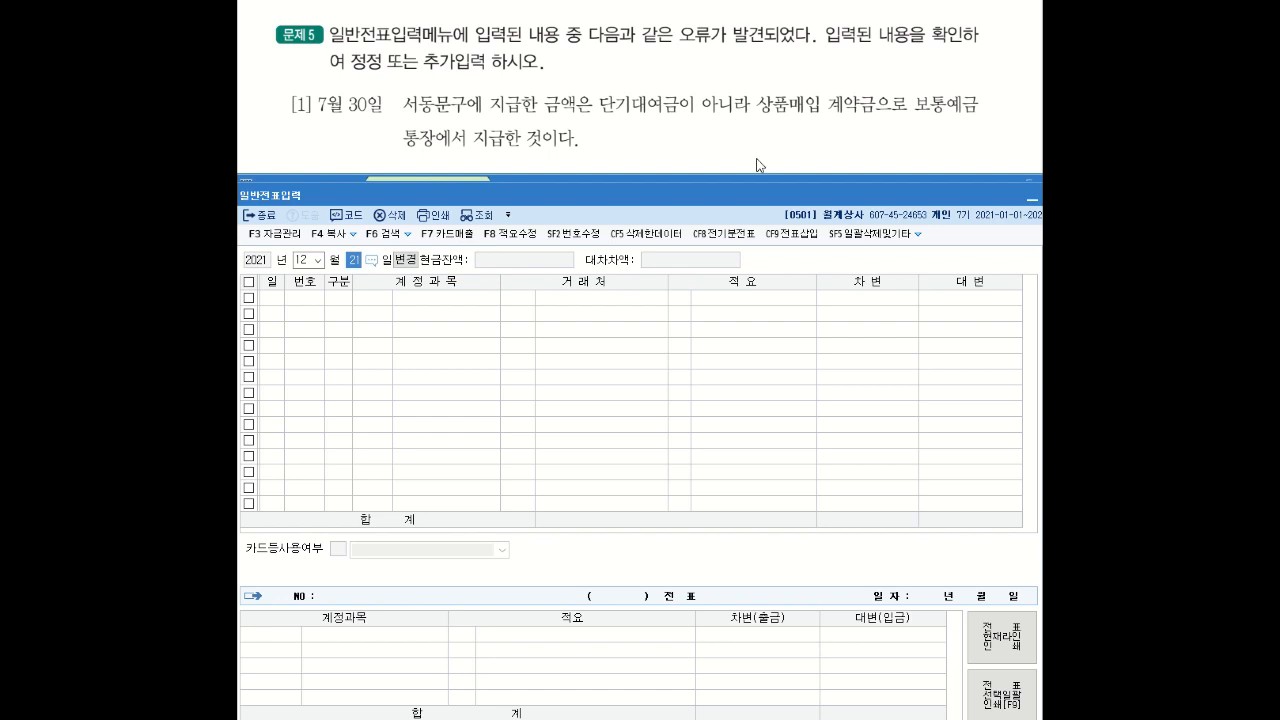
- Retrieve the general journal vouchers dated July 30, 2021
{"action": "left_click", "coordinate": [299, 259]}
{"action": "type", "text": "7"}
{"action": "key", "text": "Return"}
{"action": "type", "text": "30"}
{"action": "key", "text": "Return"}
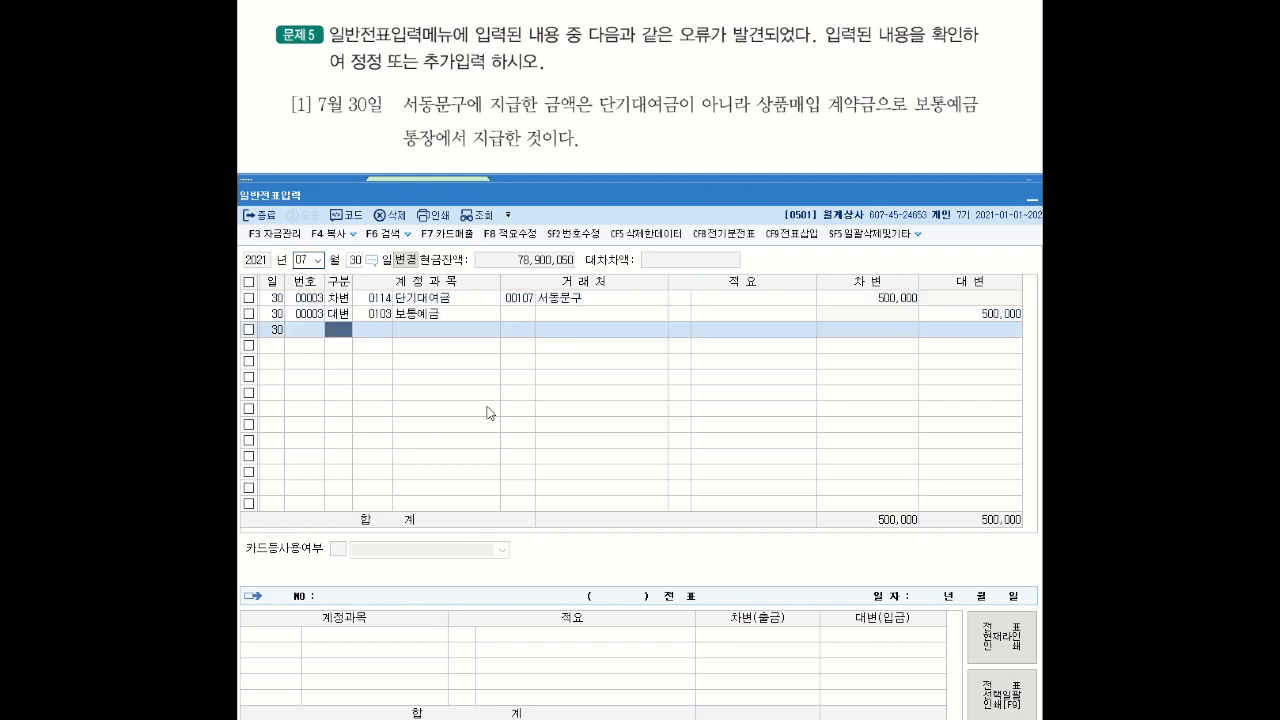
- Change the account on the 단기대여금 debit line of the July 30 voucher to 0131 선급금
{"action": "left_click", "coordinate": [481, 316]}
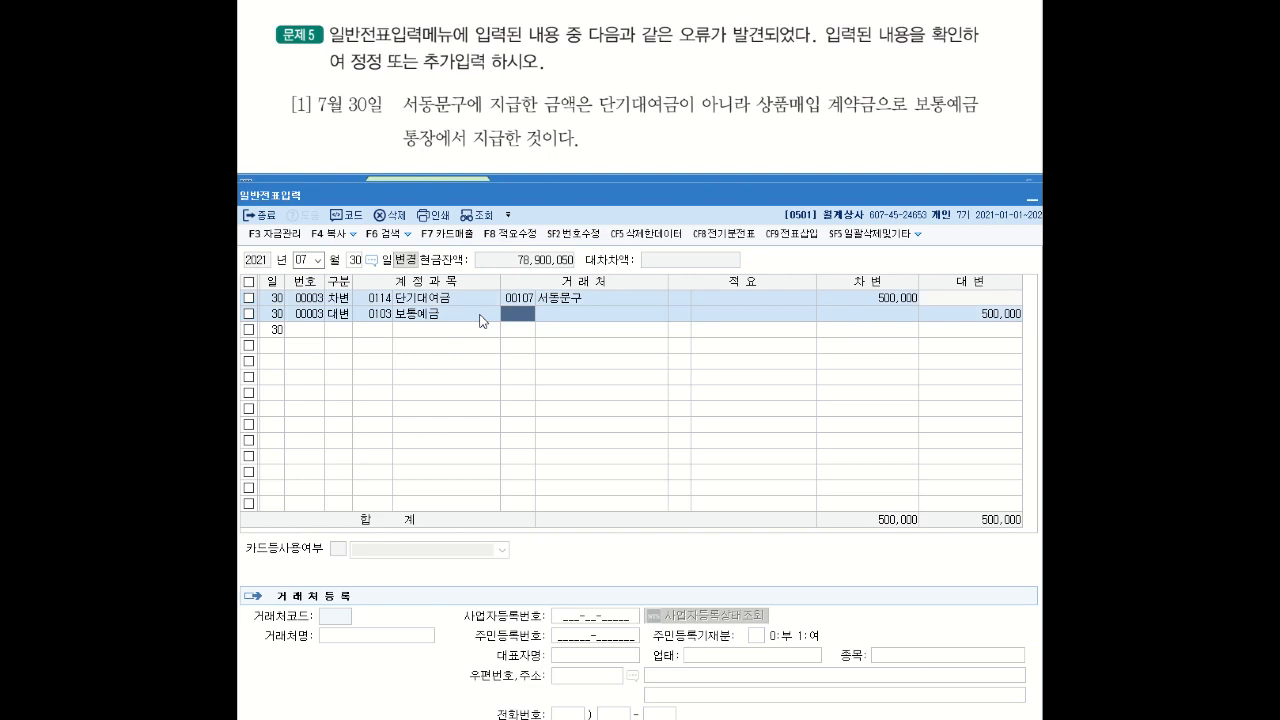
{"action": "left_click", "coordinate": [384, 300]}
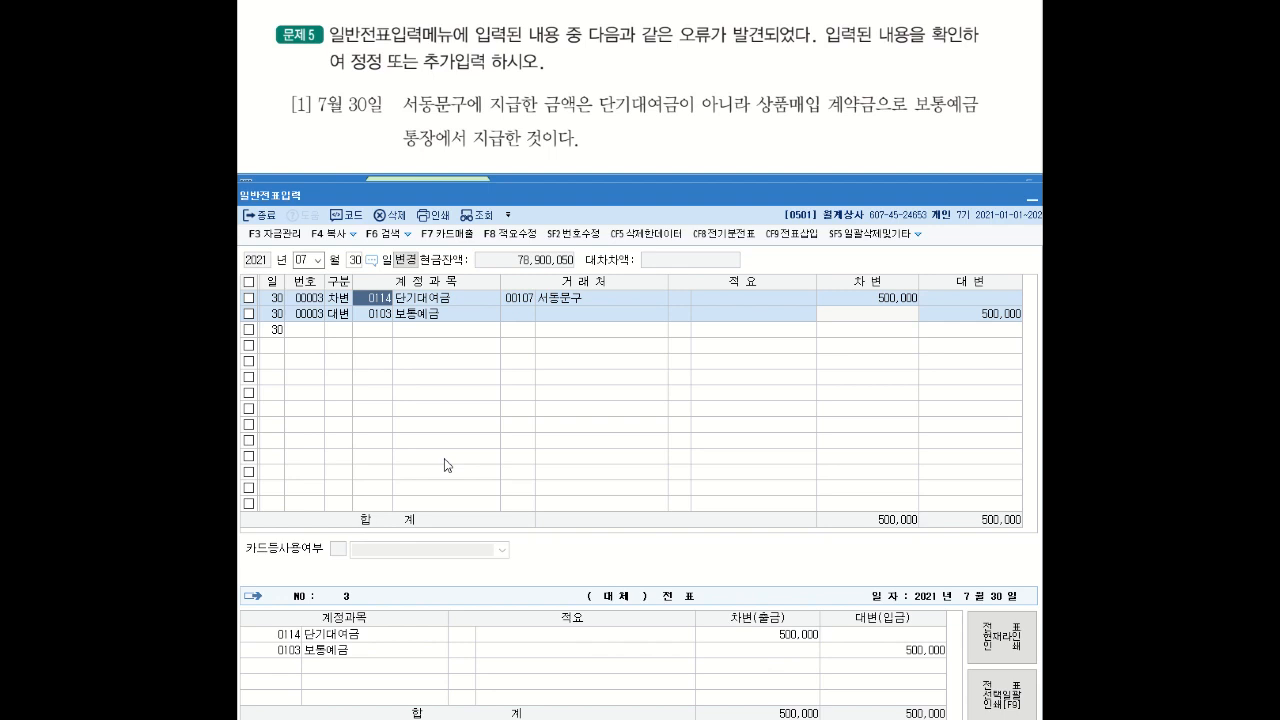
{"action": "type", "text": "선"}
{"action": "key", "text": "Return"}
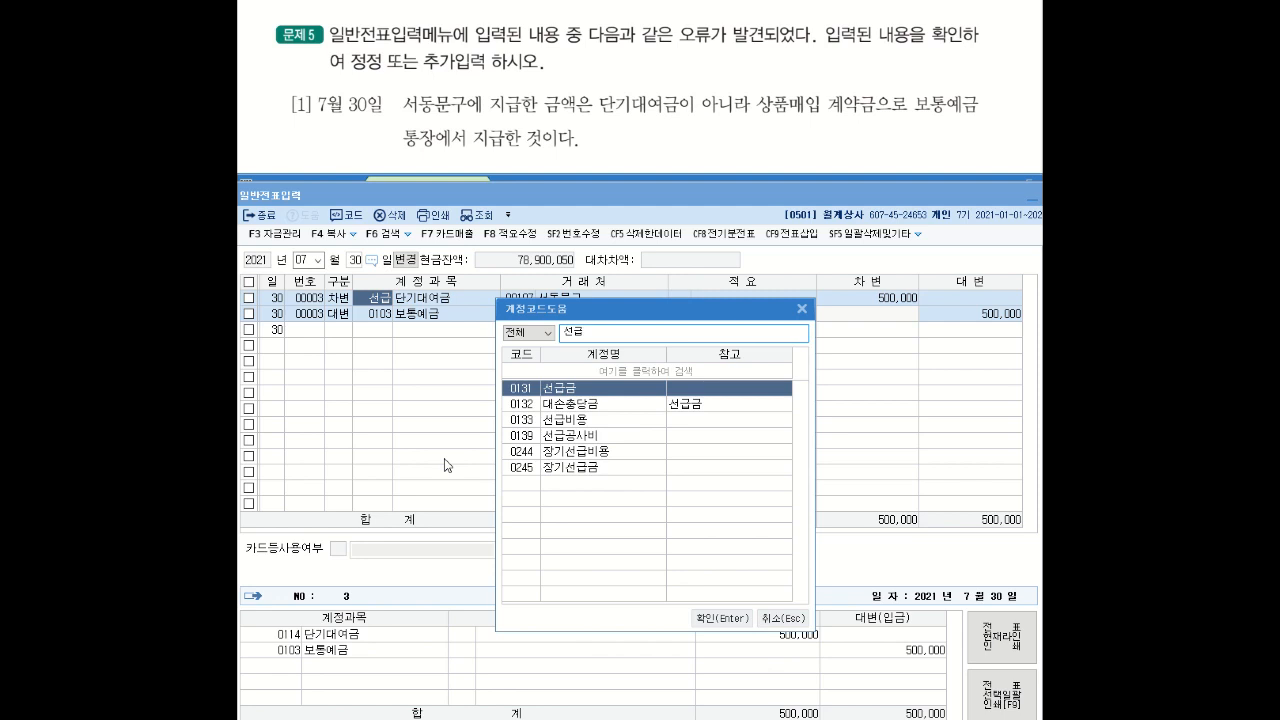
{"action": "key", "text": "Return"}
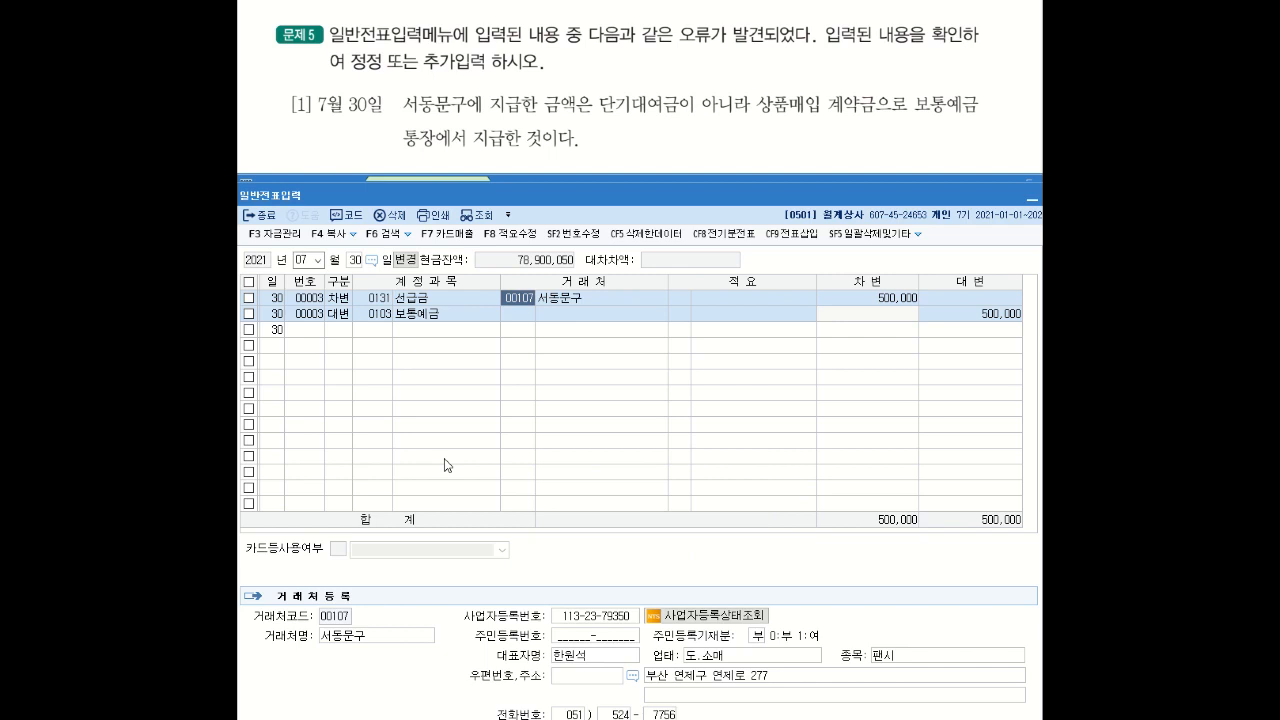
{"action": "key", "text": "Return"}
{"action": "key", "text": "Return"}
{"action": "key", "text": "Return"}
{"action": "key", "text": "Return"}
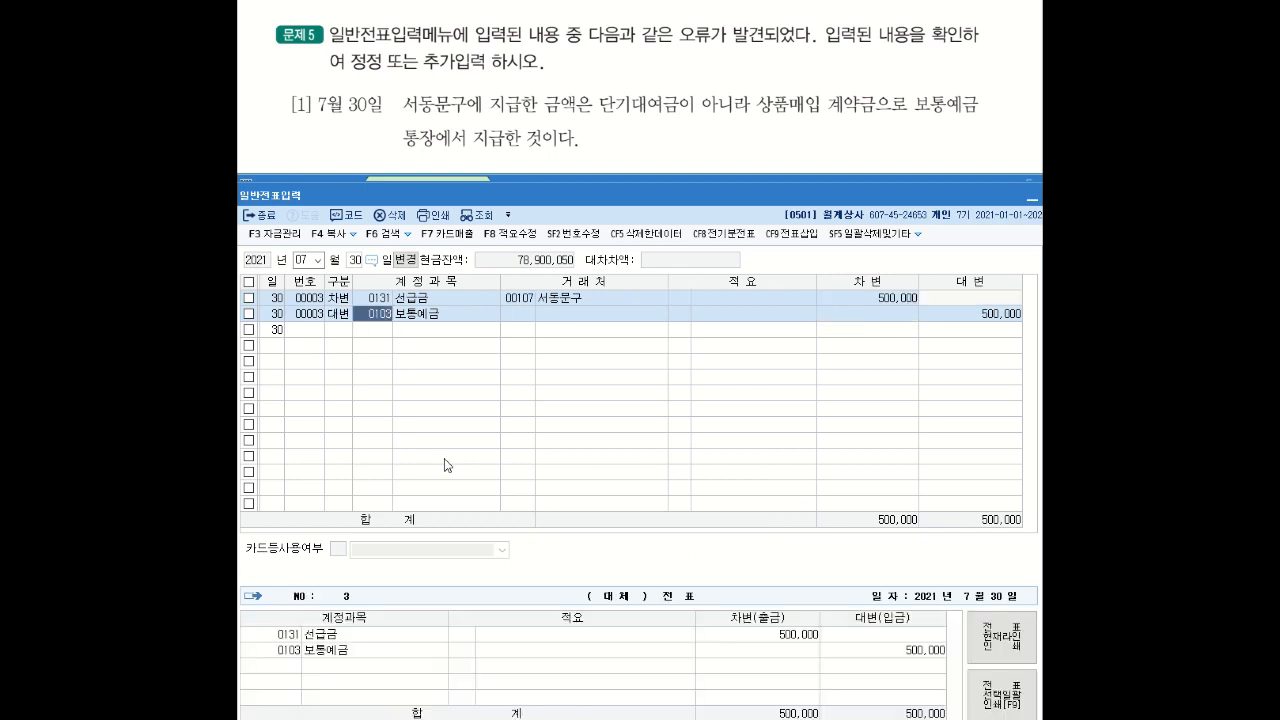
- Accept the 보통예금 credit line of the July 30 voucher, carrying over 서동문구 as its trading partner
{"action": "key", "text": "Return"}
{"action": "key", "text": "Return"}
{"action": "key", "text": "Return"}
{"action": "key", "text": "Return"}
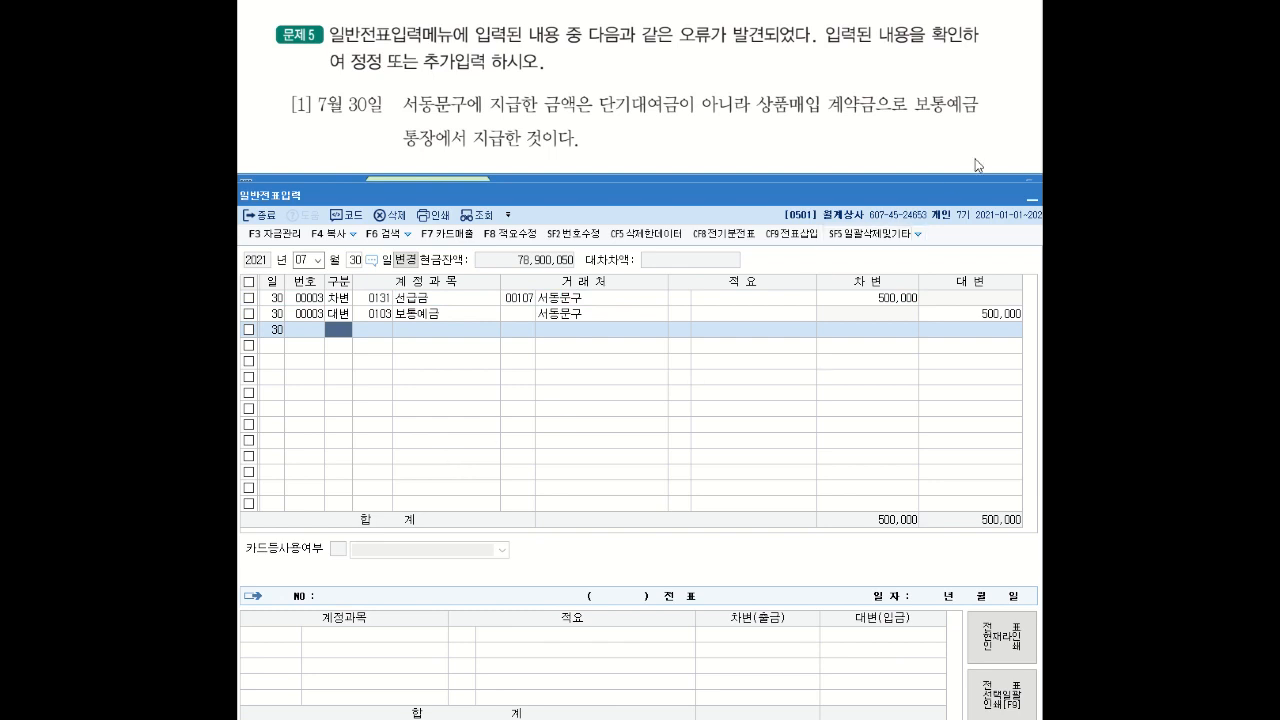
- Consult correction problem [2] and retrieve the general journal vouchers dated September 9, 2021
{"action": "scroll", "coordinate": [974, 158], "scroll_direction": "down", "scroll_amount": 5}
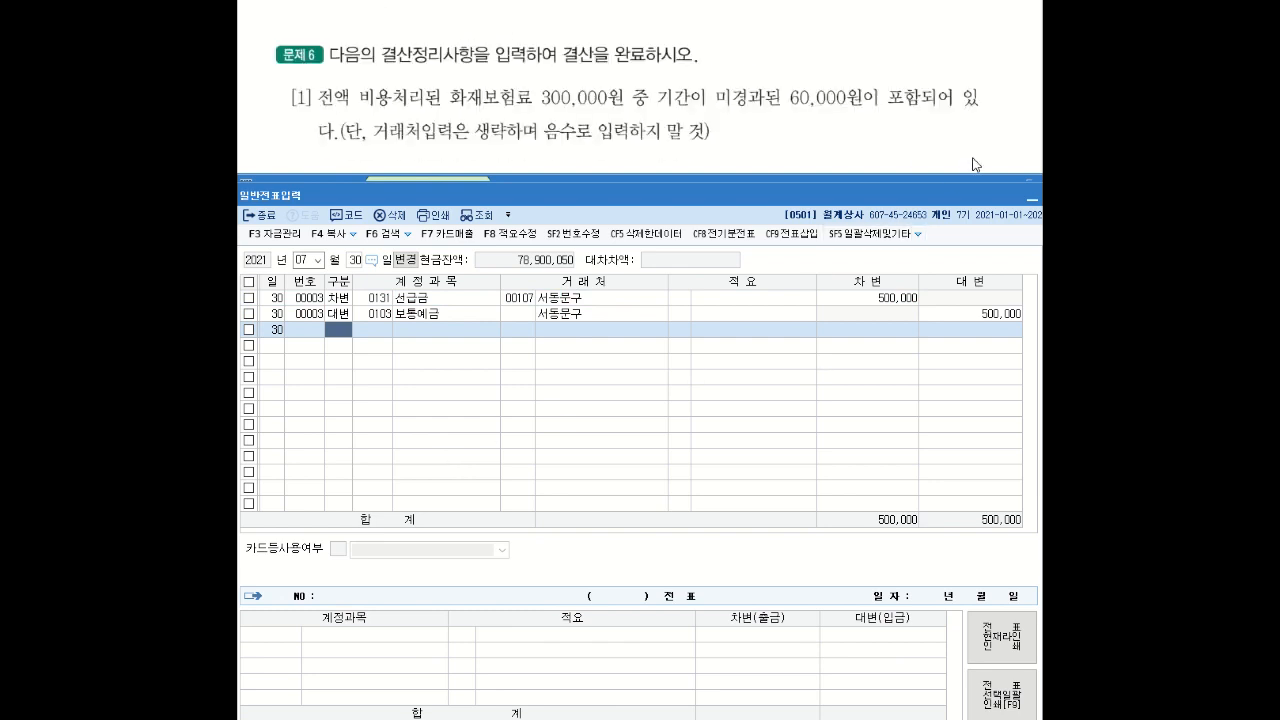
{"action": "scroll", "coordinate": [974, 160], "scroll_direction": "up", "scroll_amount": 2}
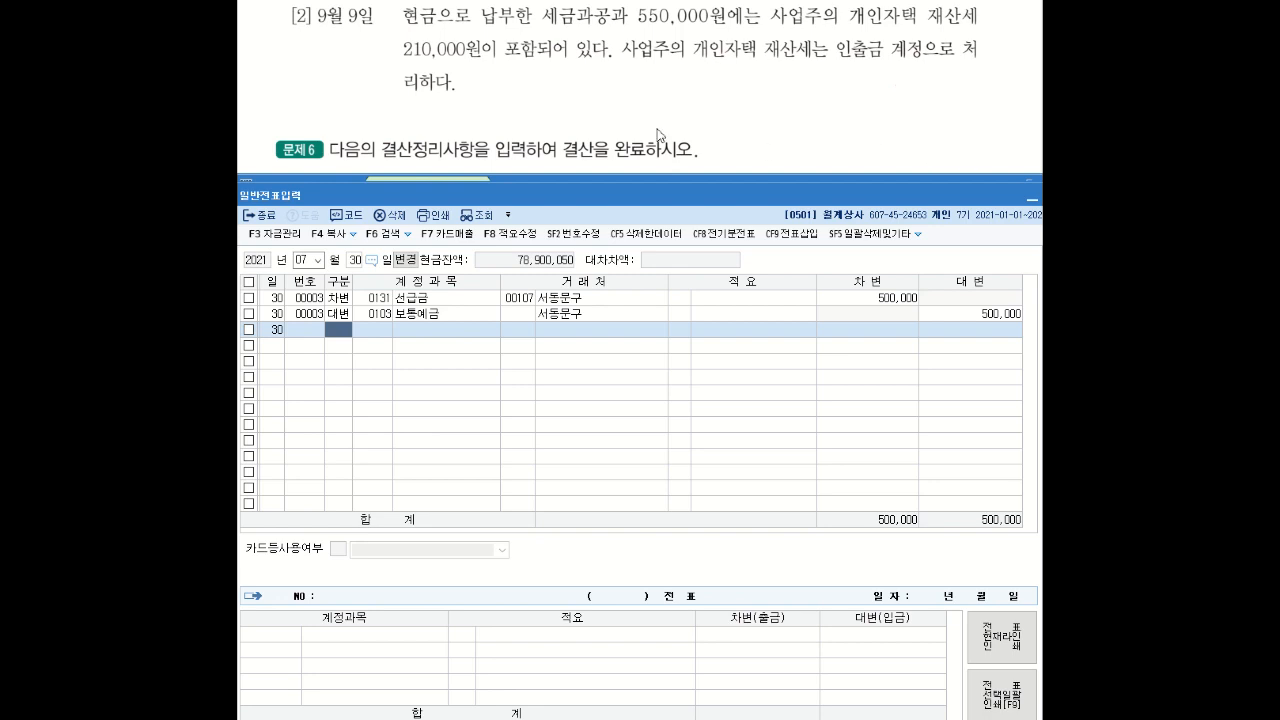
{"action": "left_click", "coordinate": [303, 260]}
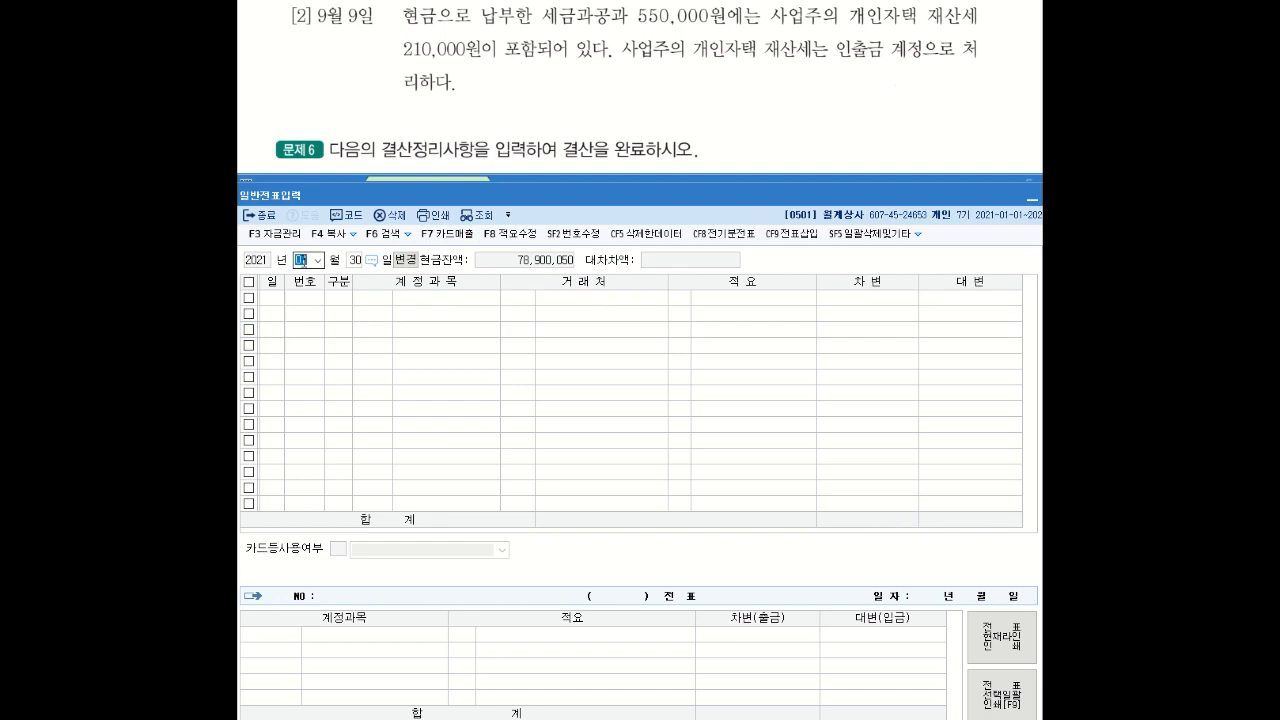
{"action": "type", "text": "09"}
{"action": "key", "text": "Return"}
{"action": "type", "text": "9"}
{"action": "key", "text": "Return"}
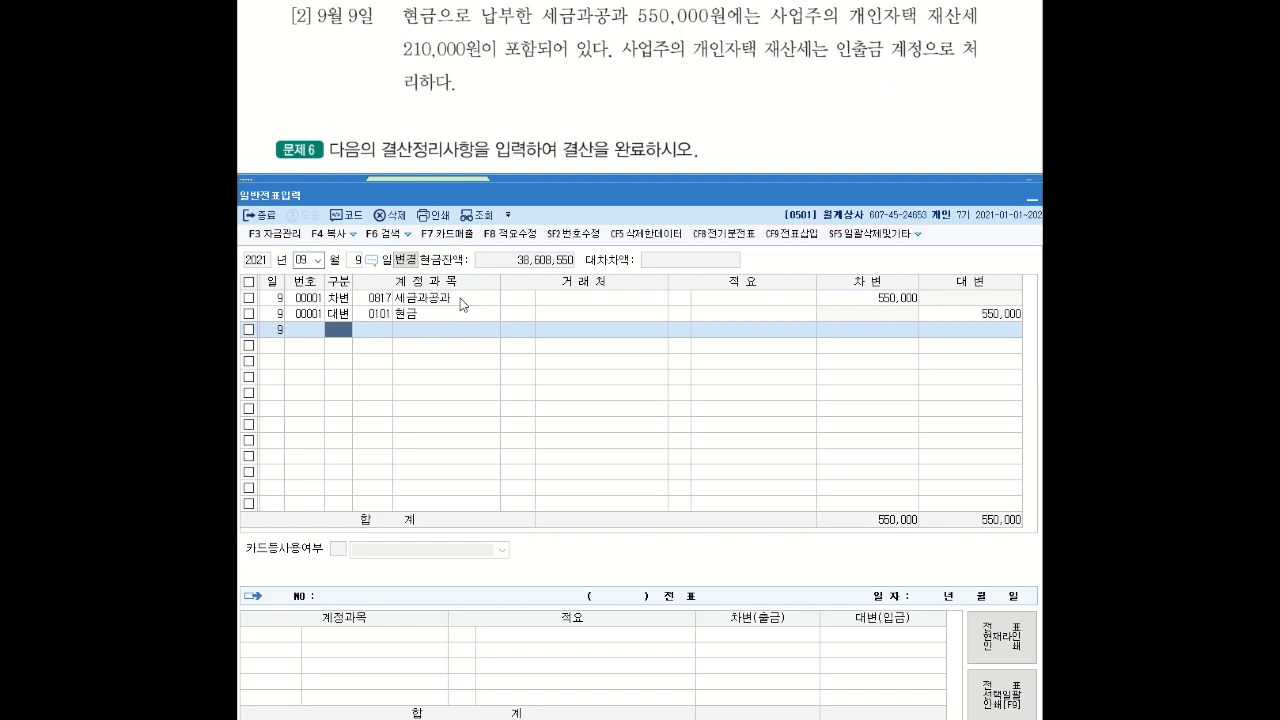
- Set the debit amount of the 세금과공과 line in the September 9 voucher to 340,000
{"action": "left_click", "coordinate": [460, 298]}
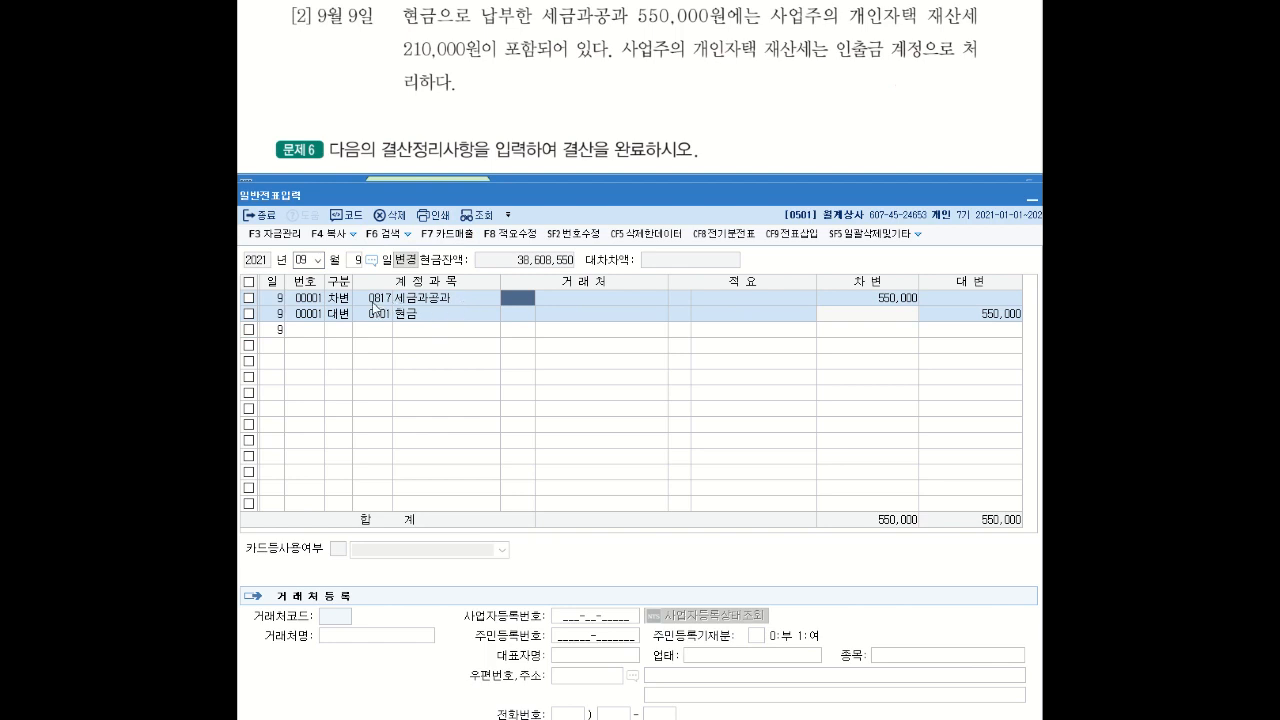
{"action": "left_click", "coordinate": [860, 300]}
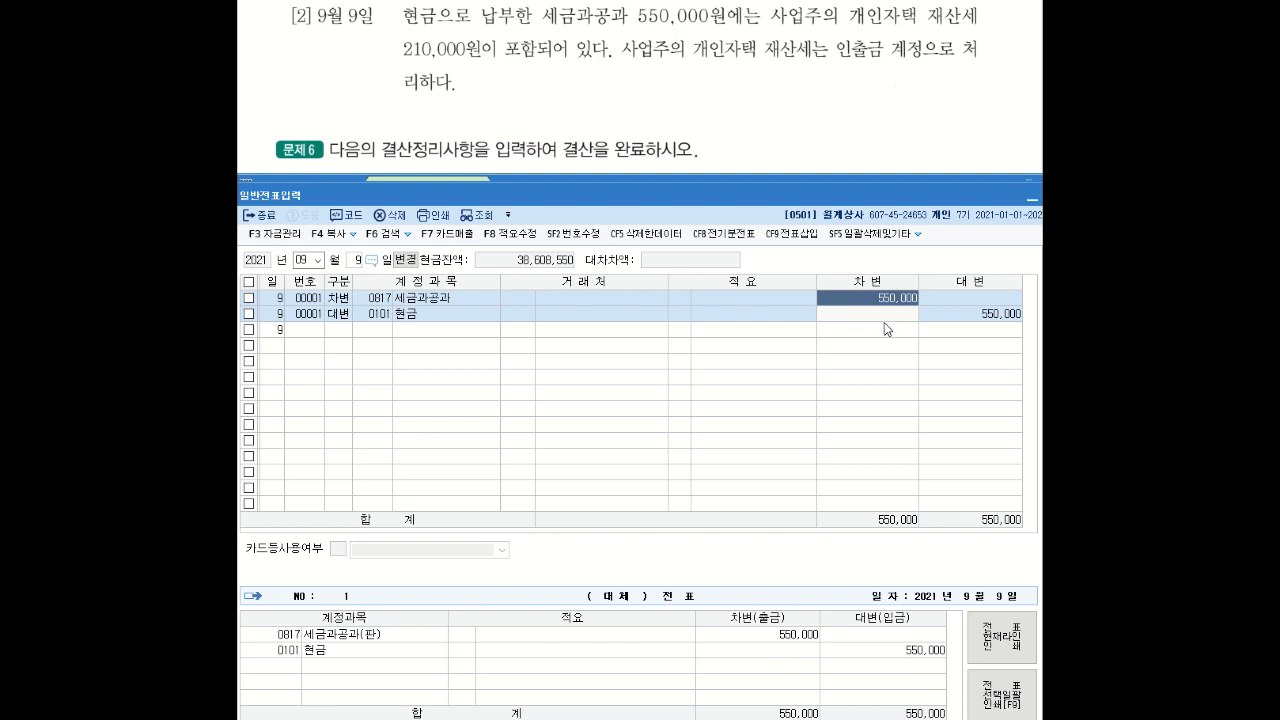
{"action": "type", "text": "340"}
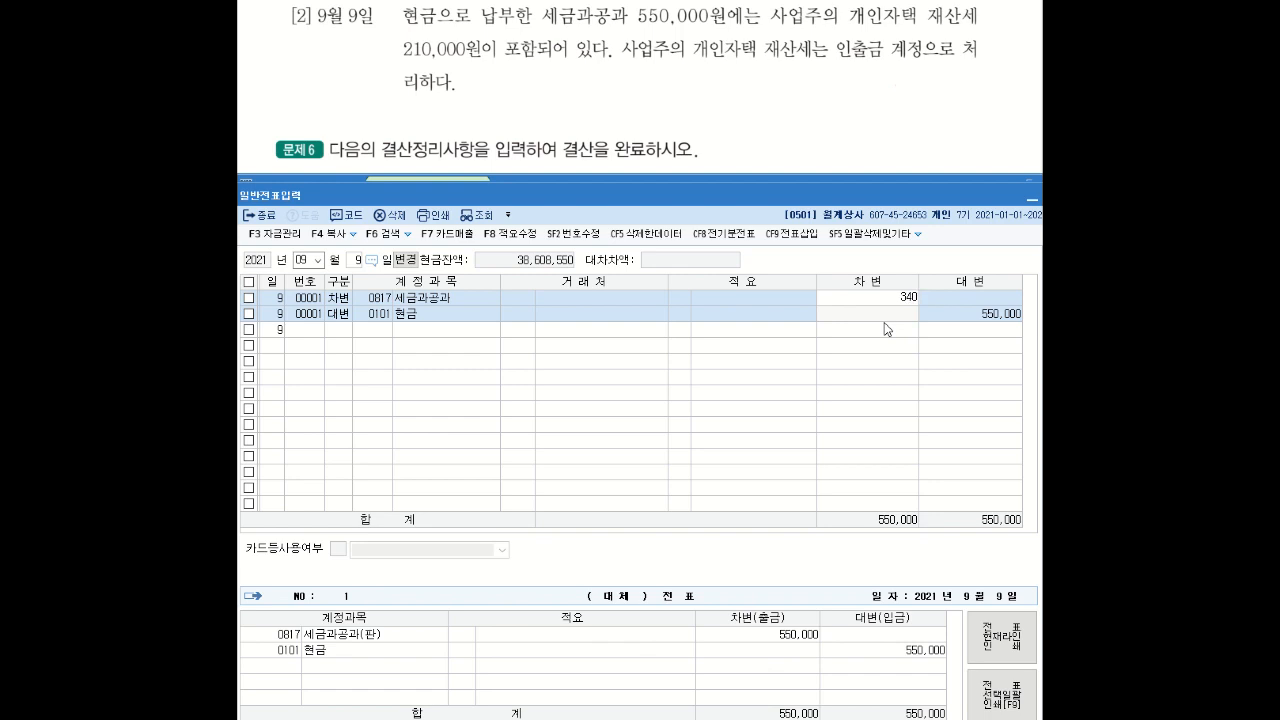
{"action": "type", "text": ",000"}
{"action": "key", "text": "Return"}
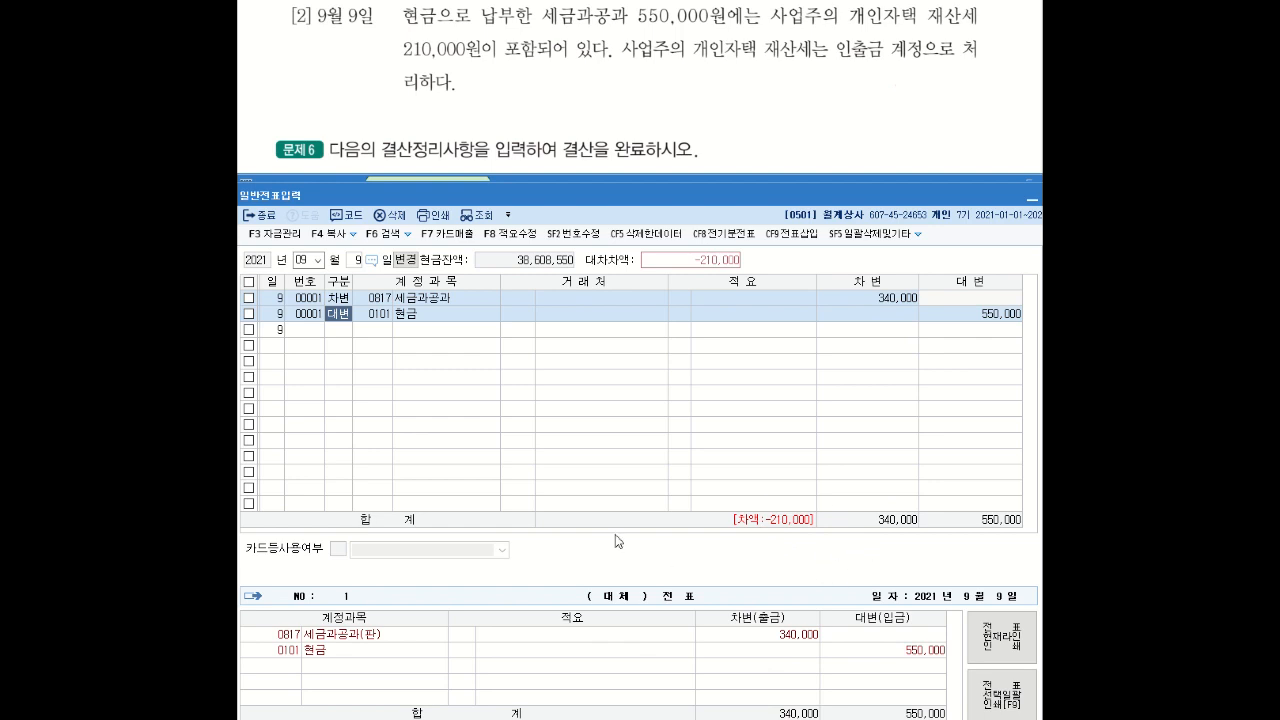
- Add a debit line for 0338 인출금 with 210,000 to the September 9 voucher
{"action": "left_click", "coordinate": [339, 330]}
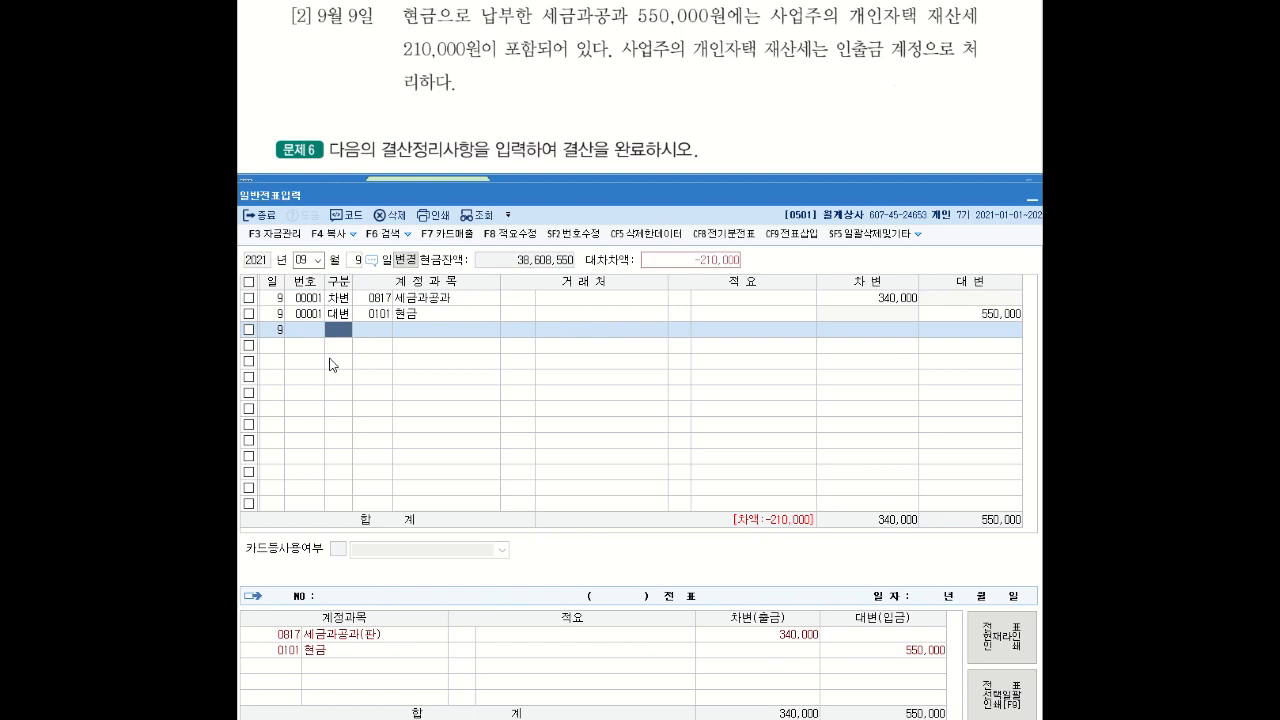
{"action": "key", "text": "Return"}
{"action": "type", "text": "인출"}
{"action": "key", "text": "Return"}
{"action": "key", "text": "Return"}
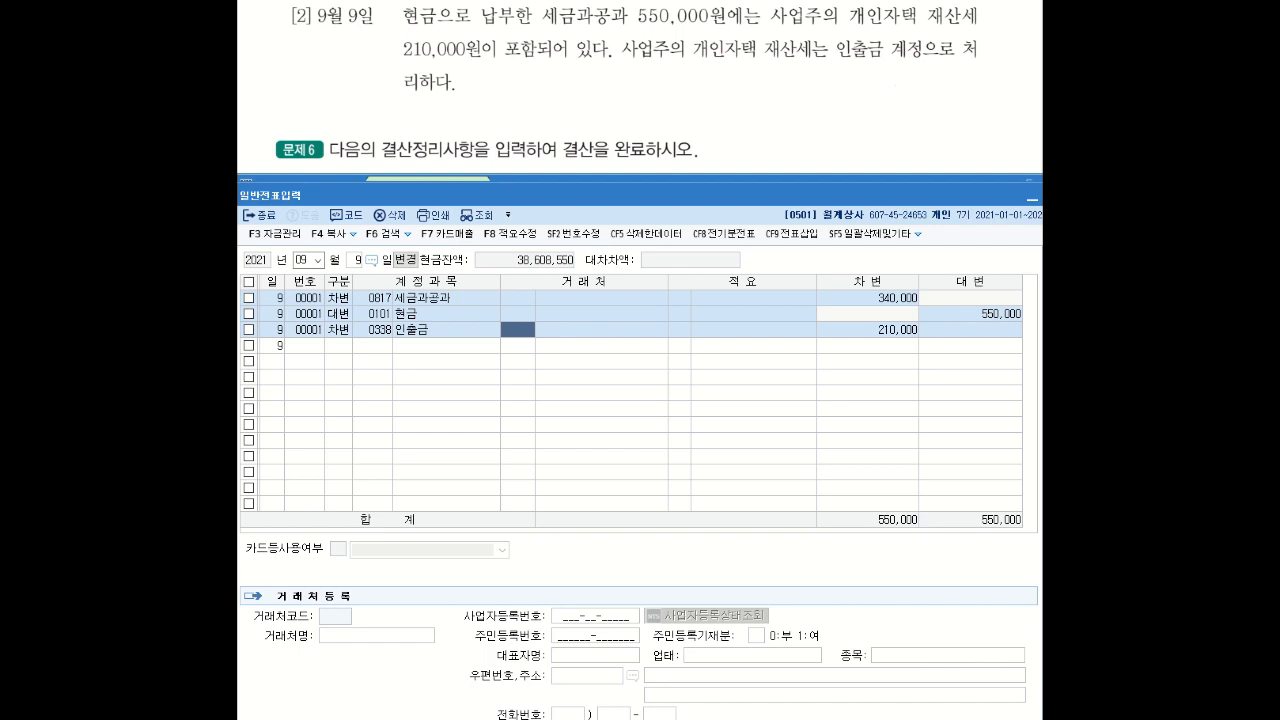
- Set the voucher entry date to December 31, 2021 for the closing adjustments of problem 6
{"action": "scroll", "coordinate": [727, 216], "scroll_direction": "down", "scroll_amount": 3}
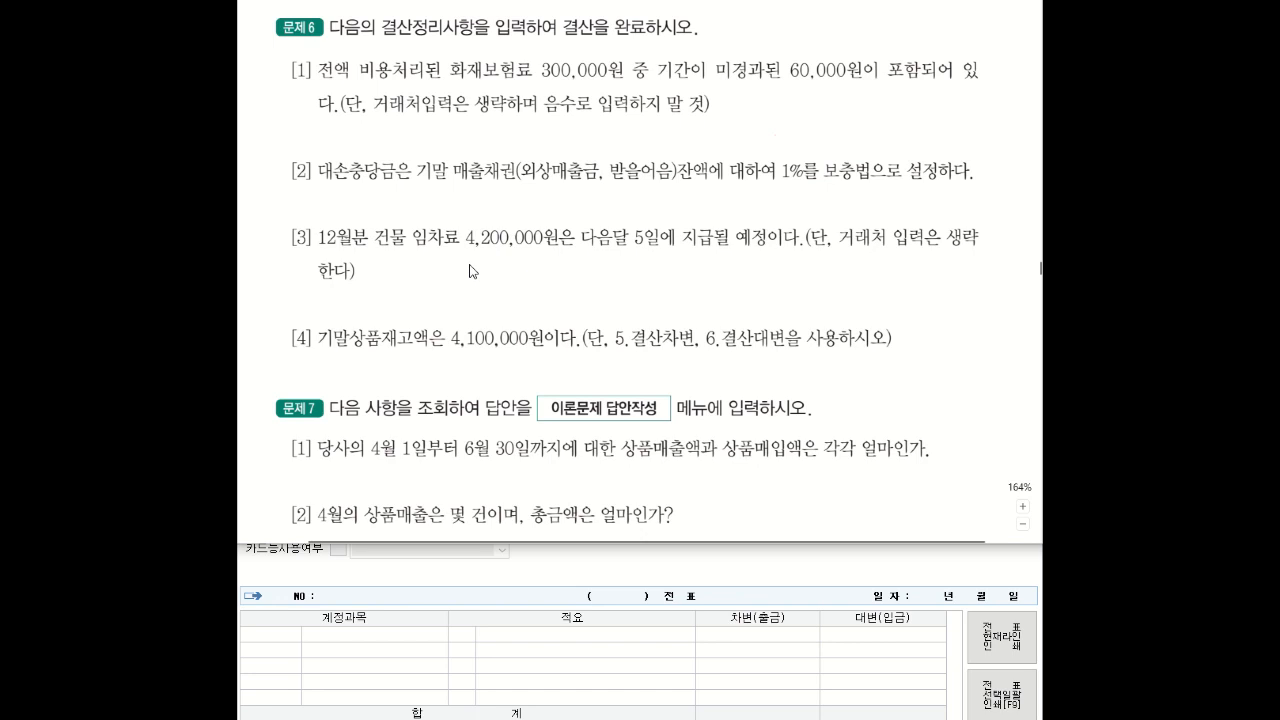
{"action": "left_click", "coordinate": [594, 576]}
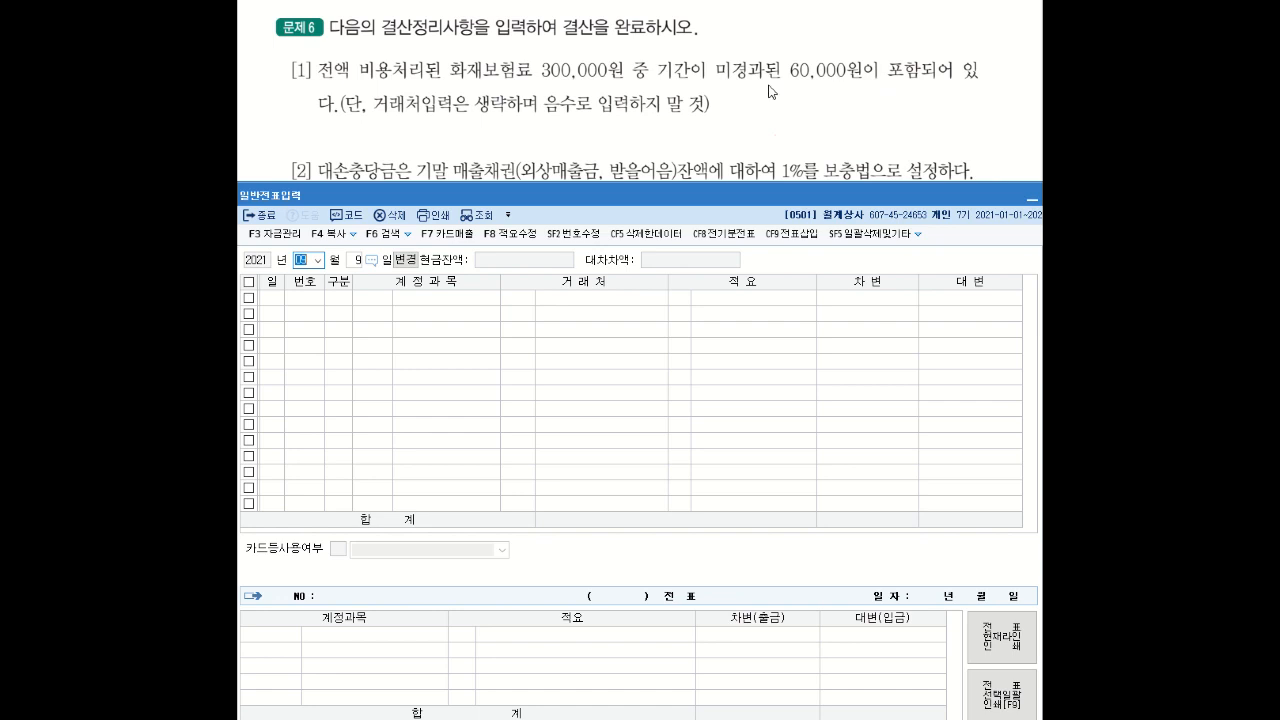
{"action": "left_click", "coordinate": [318, 260]}
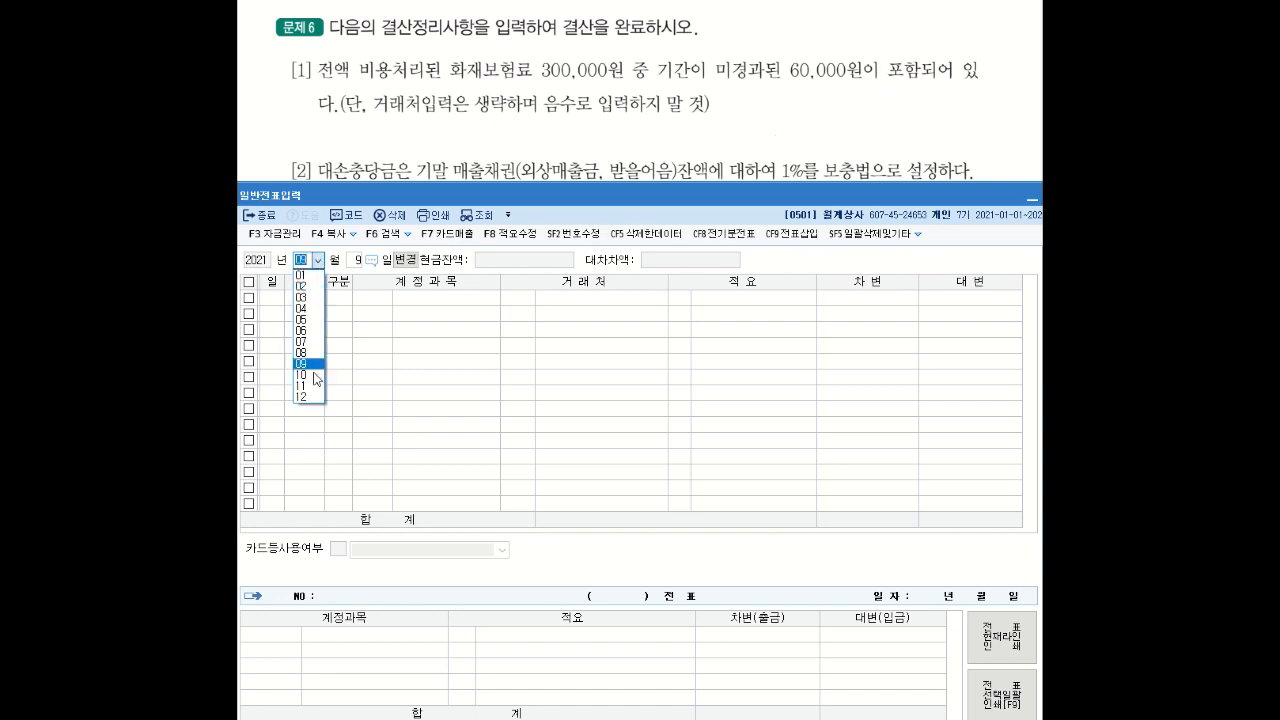
{"action": "left_click", "coordinate": [314, 398]}
{"action": "type", "text": "31"}
{"action": "key", "text": "Return"}
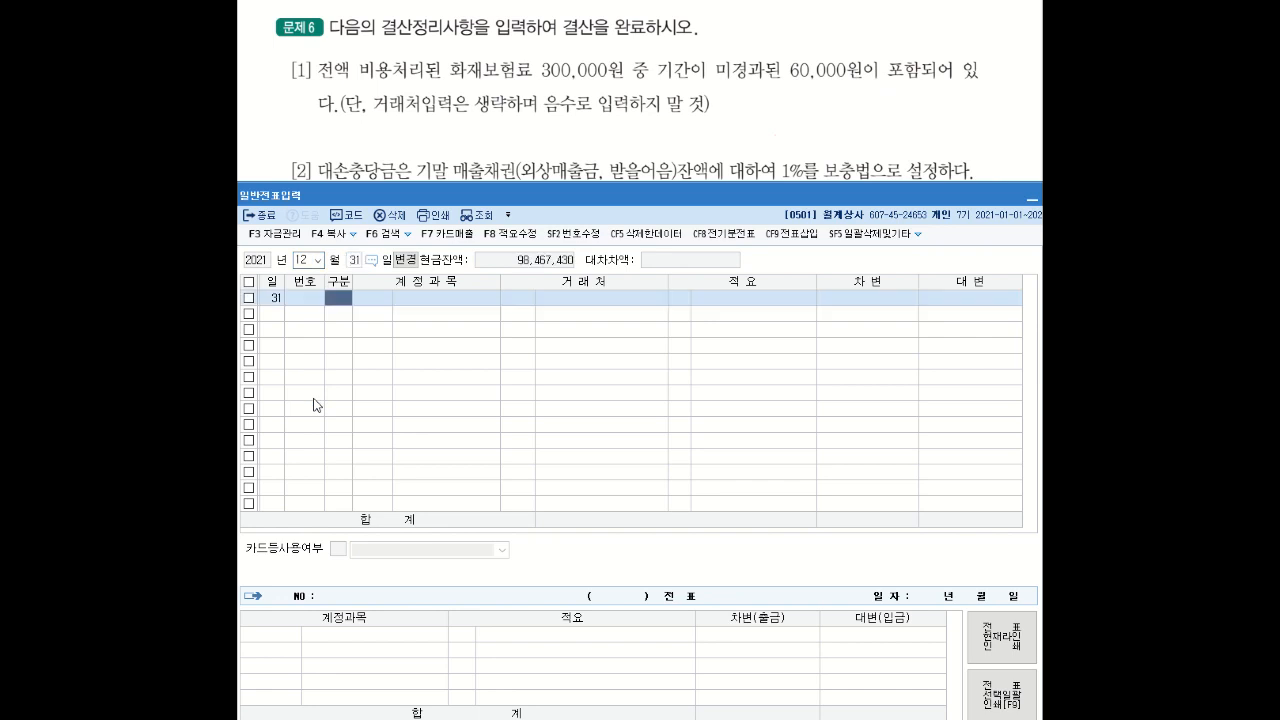
- Enter a December 31 debit line for 0133 선급비용 with an amount of 60,000
{"action": "type", "text": "3"}
{"action": "key", "text": "Return"}
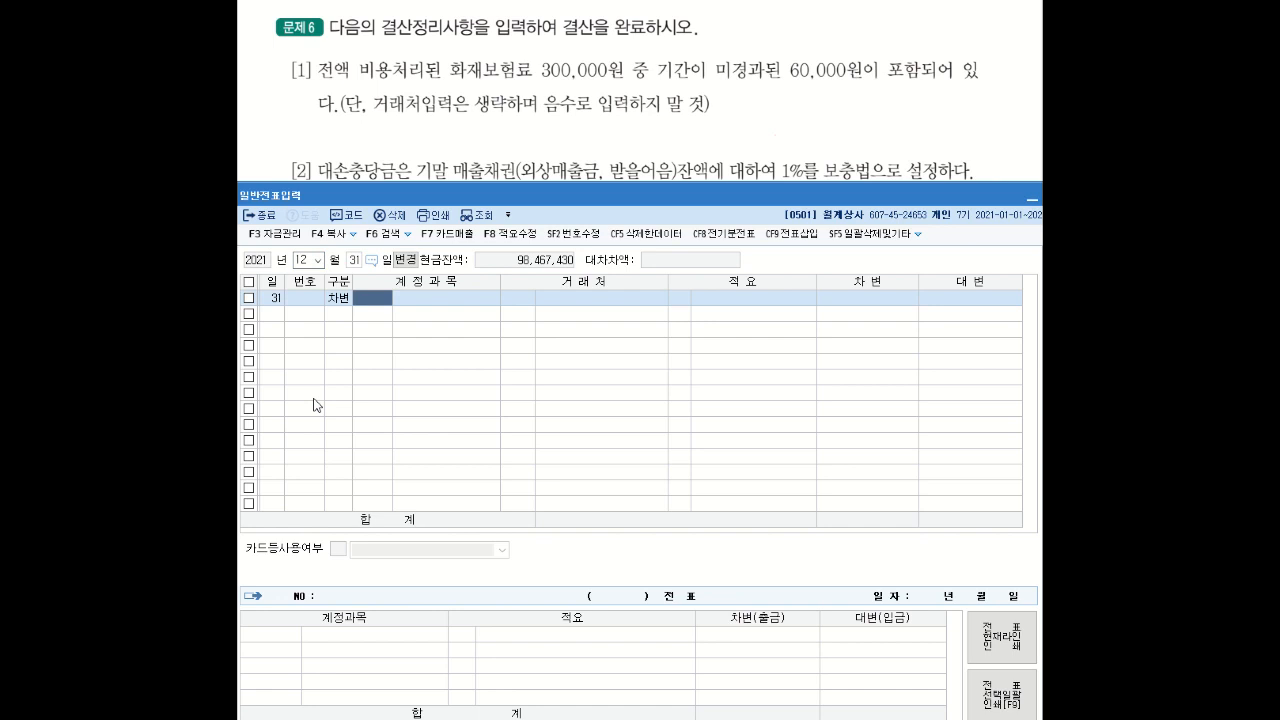
{"action": "type", "text": "선급"}
{"action": "key", "text": "Return"}
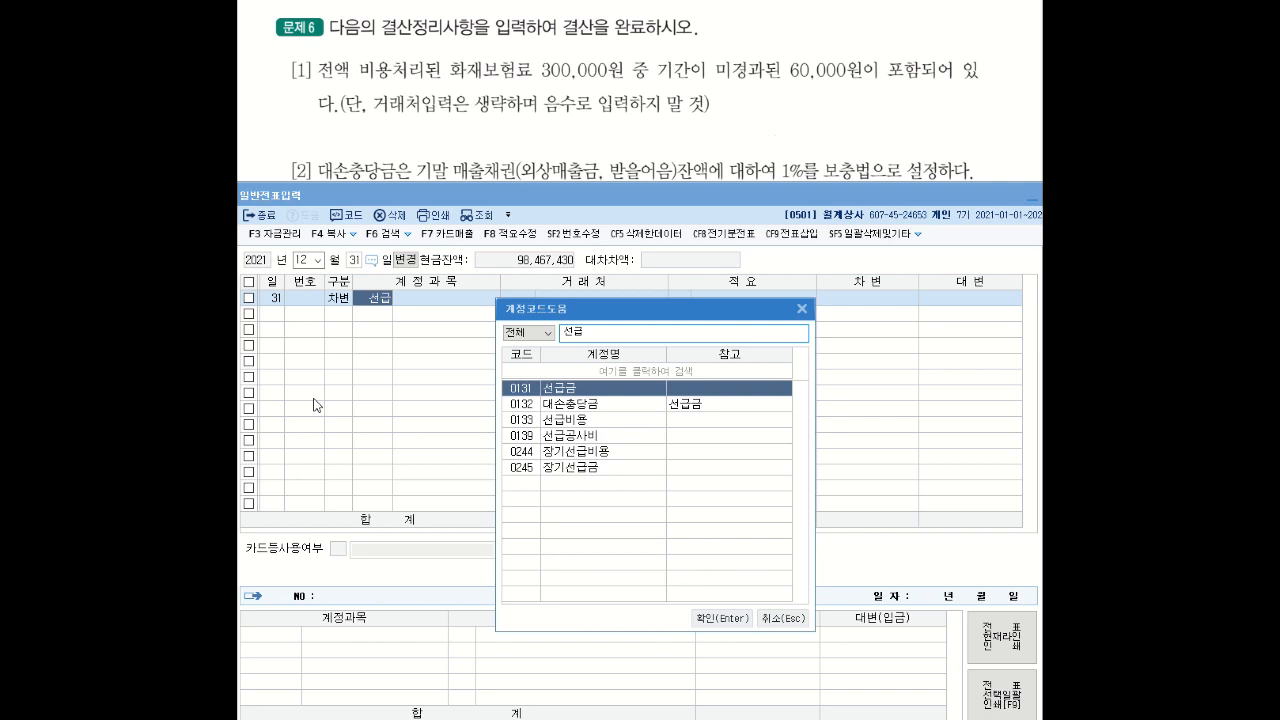
{"action": "key", "text": "Down"}
{"action": "key", "text": "Down"}
{"action": "key", "text": "Return"}
{"action": "key", "text": "Return"}
{"action": "key", "text": "Return"}
{"action": "key", "text": "Return"}
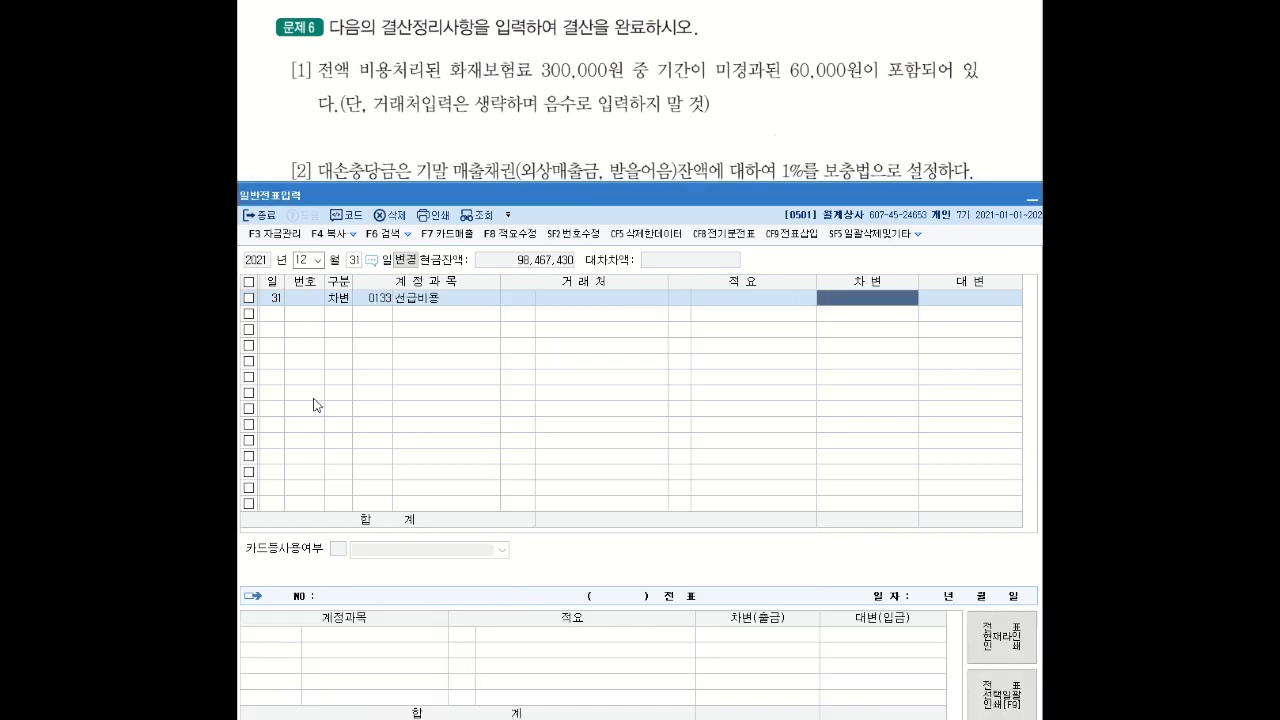
{"action": "type", "text": "600000"}
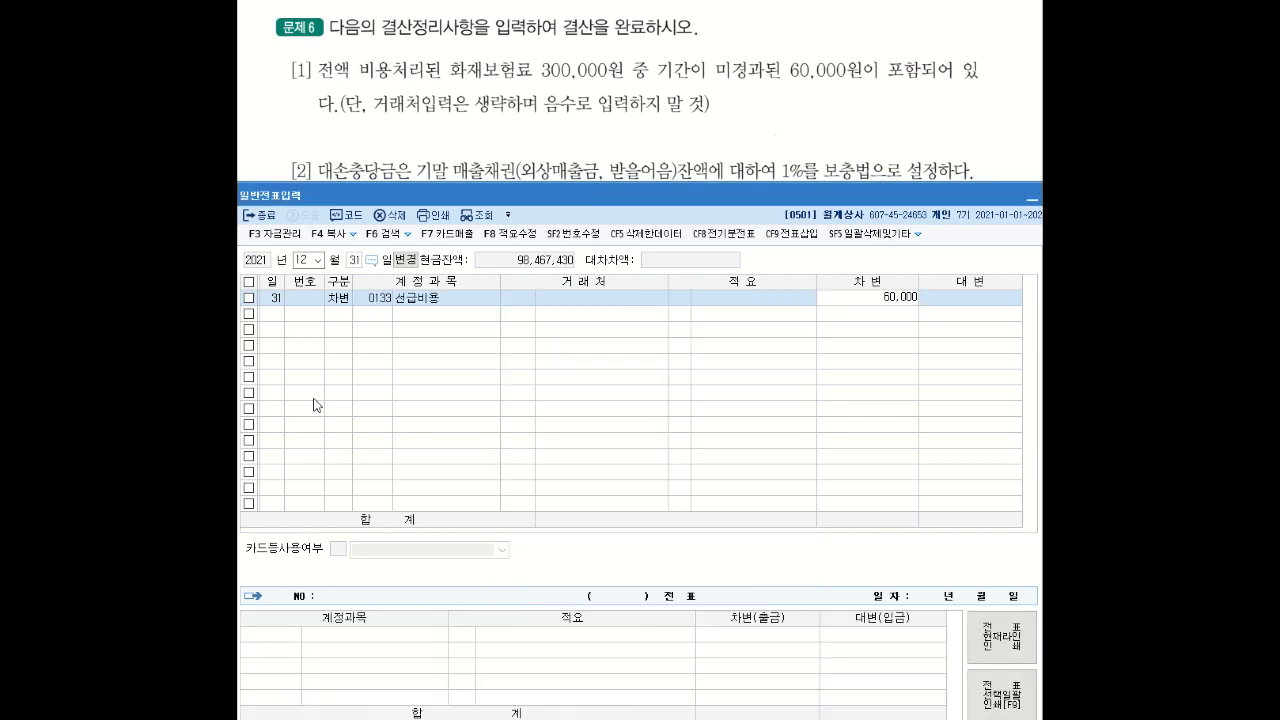
{"action": "key", "text": "Return"}
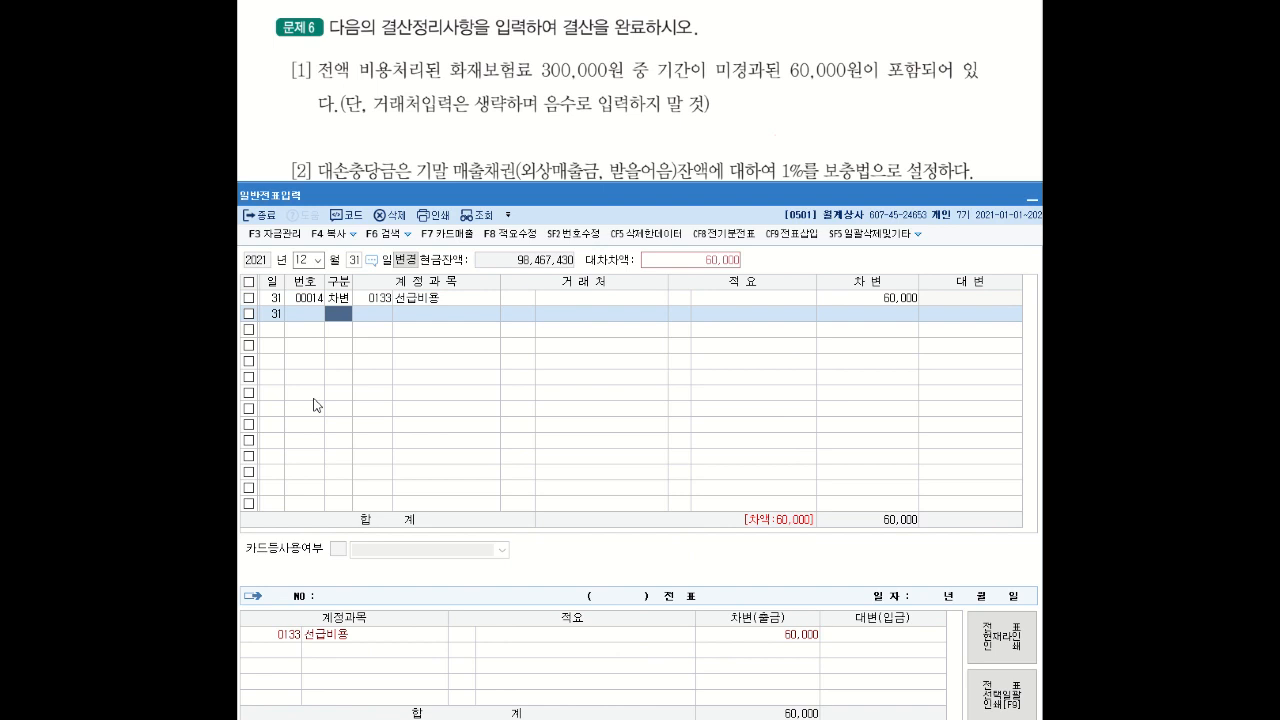
- Add the matching credit line for 0821 보험료 (판매관리비) with an amount of 60,000
{"action": "type", "text": "4"}
{"action": "key", "text": "Return"}
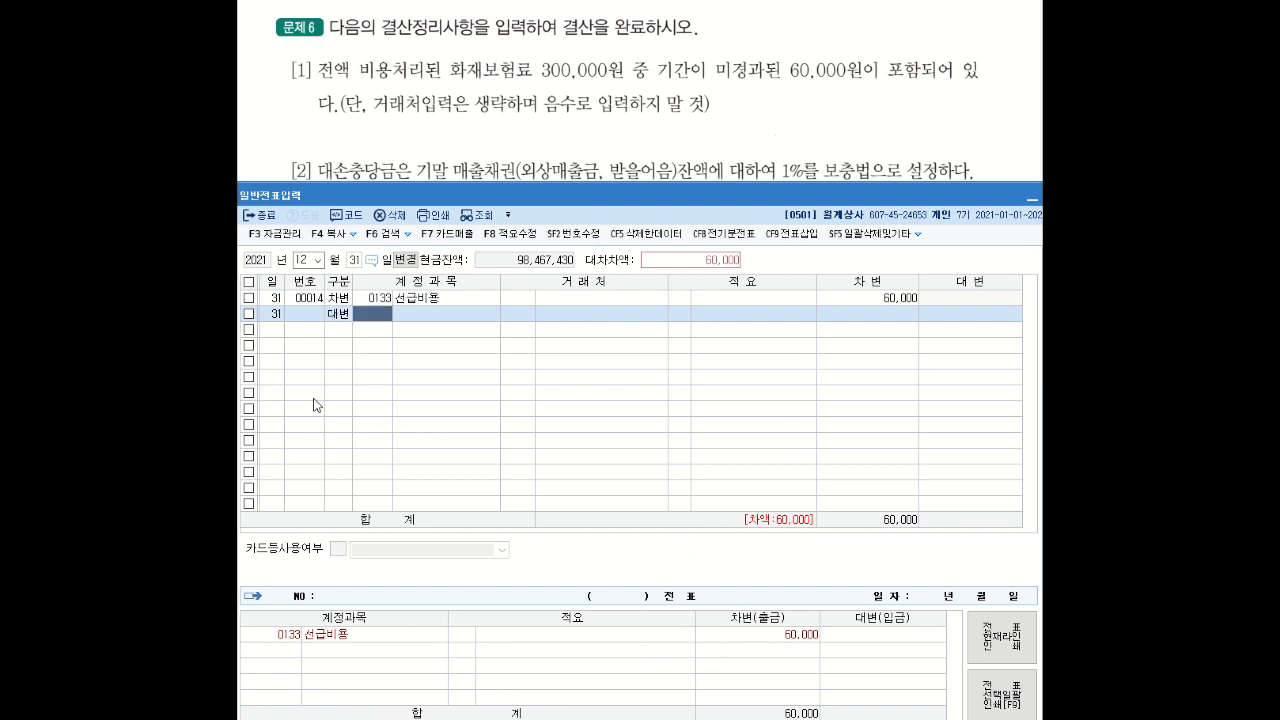
{"action": "type", "text": "보험"}
{"action": "key", "text": "Return"}
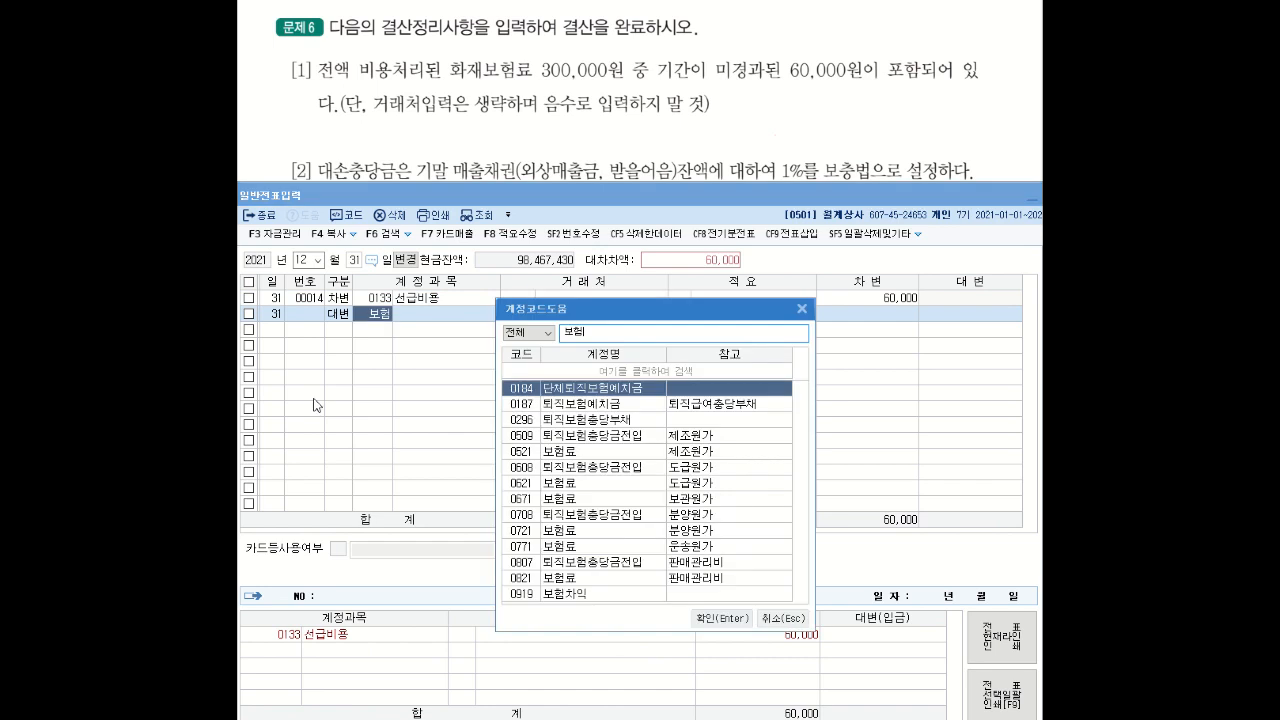
{"action": "left_click", "coordinate": [620, 580]}
{"action": "double_click", "coordinate": [619, 584]}
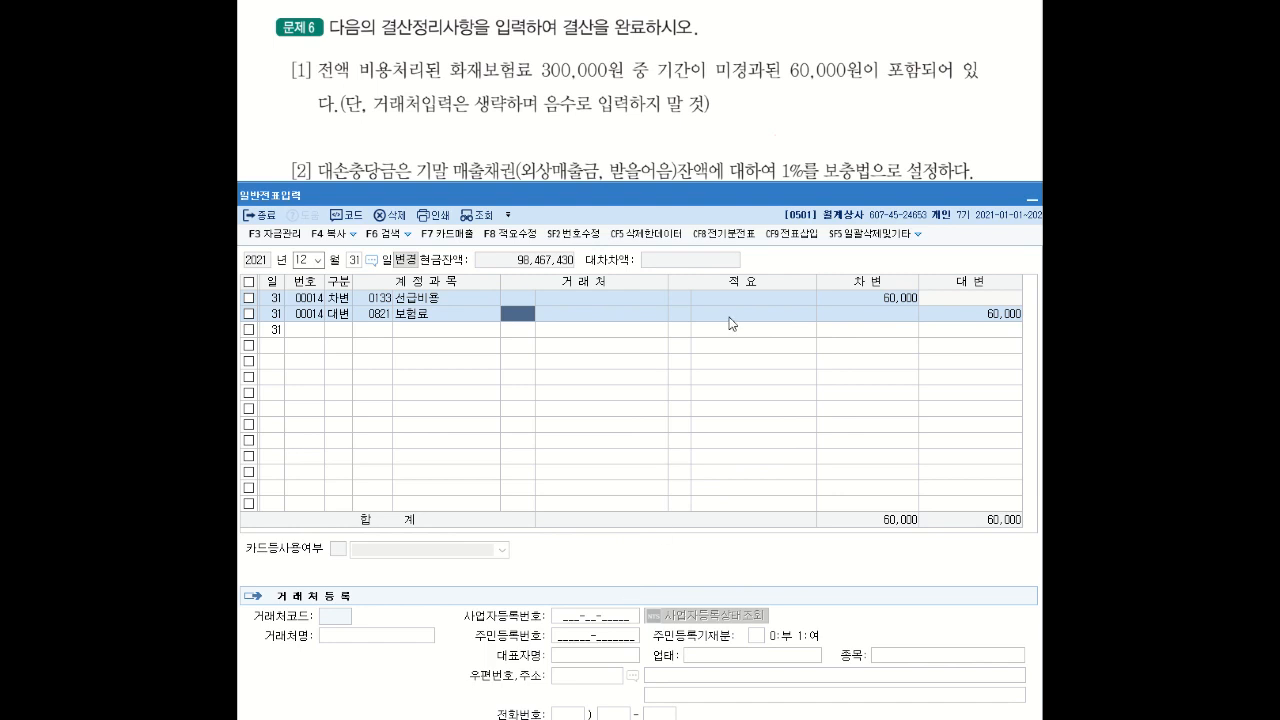
- Start a new December 31 debit line with the account 0819 임차료 (판매관리비) for the unpaid December rent
{"action": "left_click", "coordinate": [341, 330]}
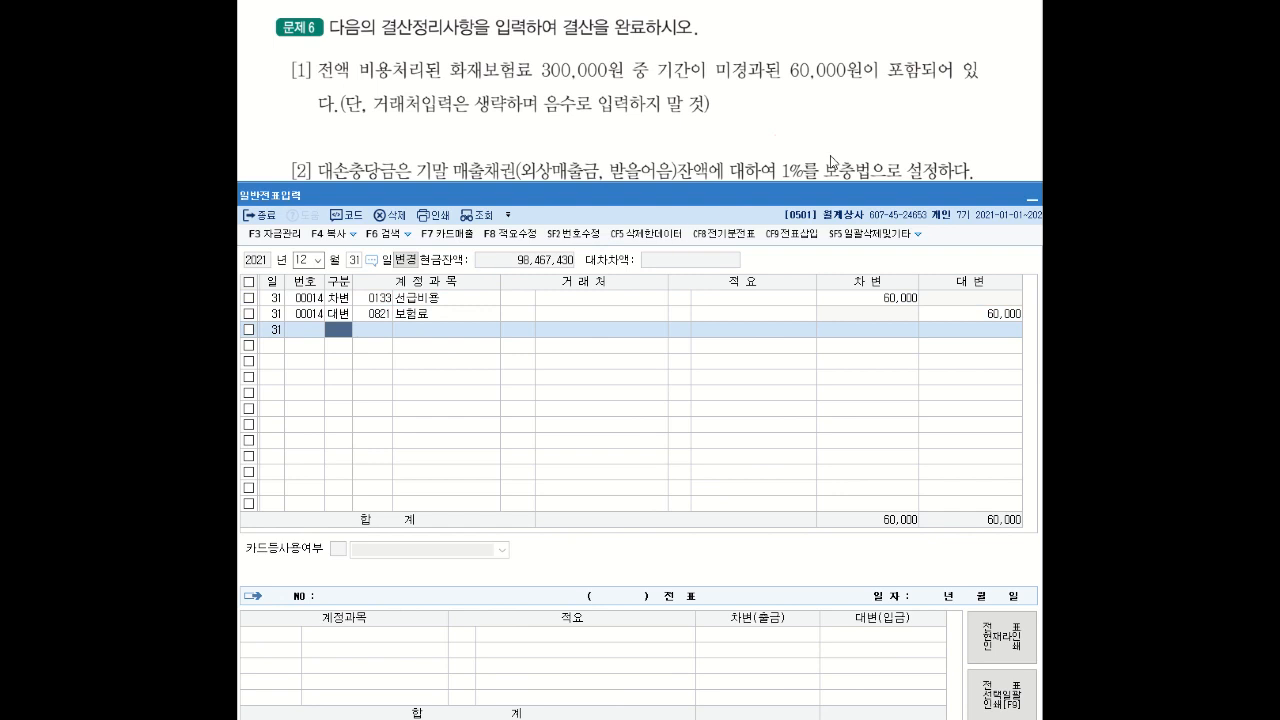
{"action": "scroll", "coordinate": [895, 135], "scroll_direction": "down", "scroll_amount": 2}
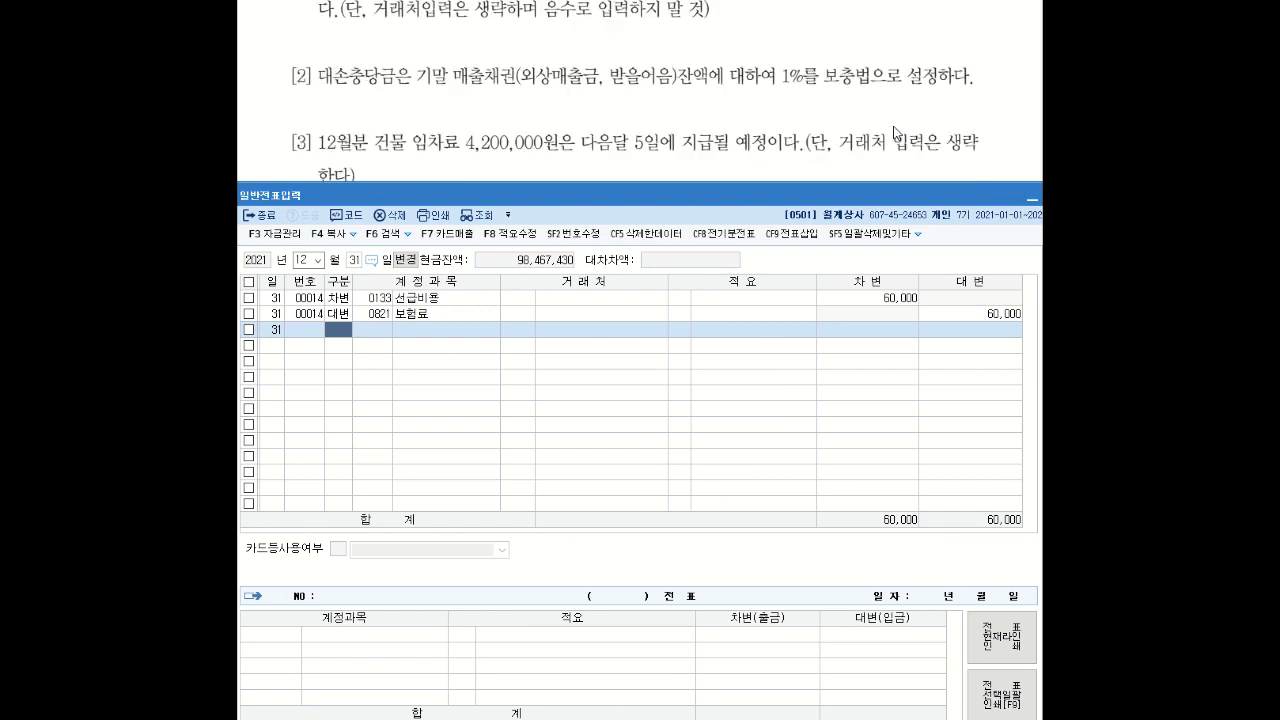
{"action": "scroll", "coordinate": [915, 143], "scroll_direction": "down", "scroll_amount": 2}
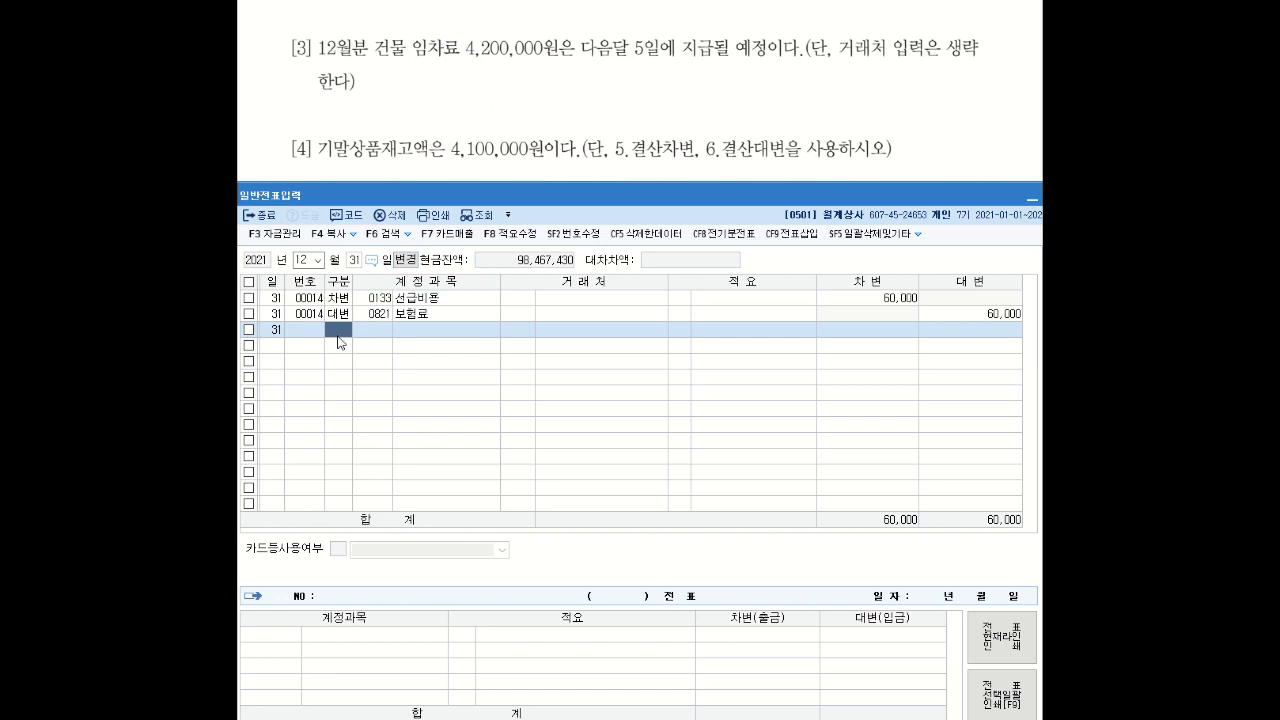
{"action": "type", "text": "3"}
{"action": "key", "text": "Return"}
{"action": "type", "text": "임차"}
{"action": "key", "text": "Return"}
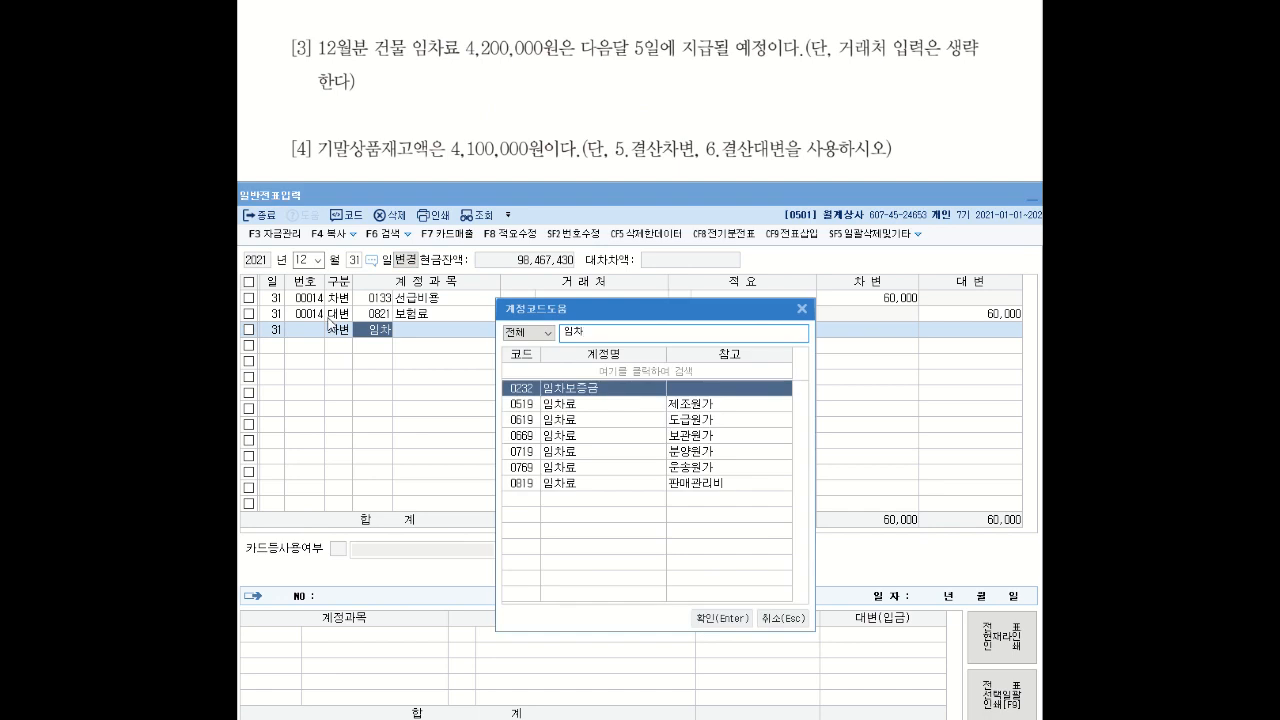
{"action": "left_click", "coordinate": [612, 485]}
{"action": "double_click", "coordinate": [613, 485]}
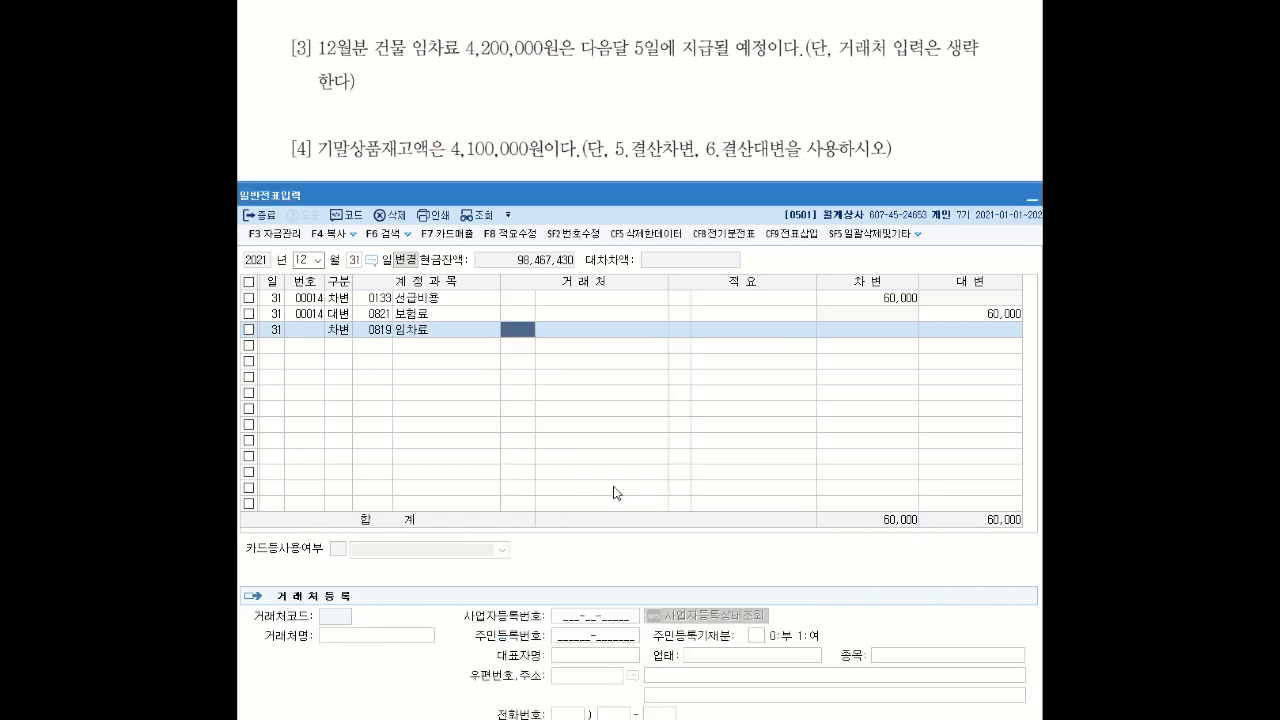
- Set the debit amount of the 임차료 line to 4,200,000, leaving the client and description blank
{"action": "key", "text": "Return"}
{"action": "key", "text": "Return"}
{"action": "key", "text": "Return"}
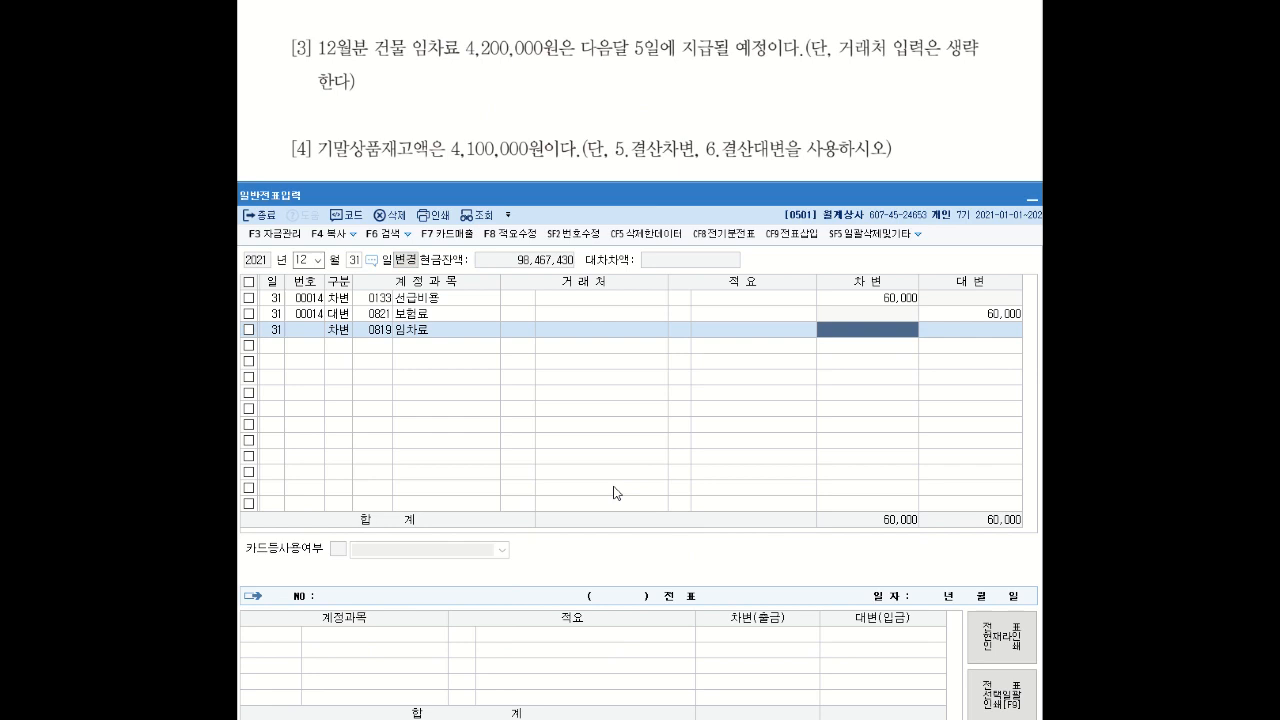
{"action": "type", "text": "4"}
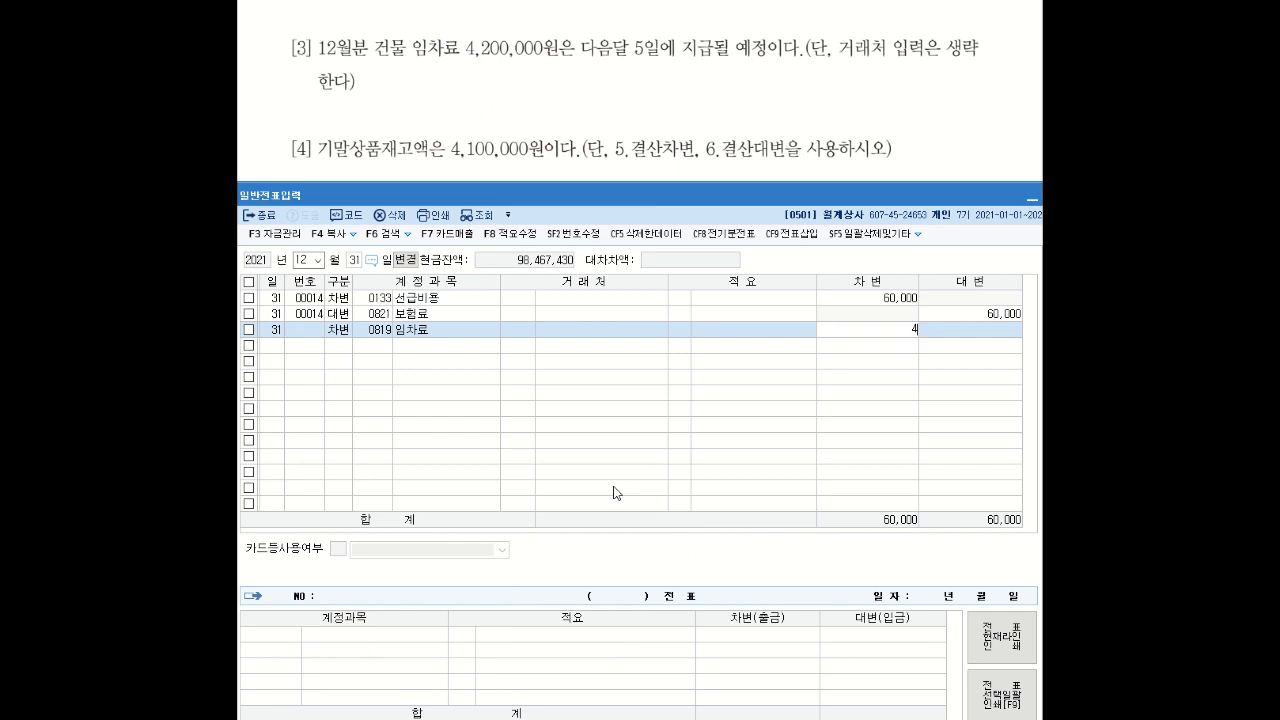
{"action": "type", "text": ",200,000"}
{"action": "key", "text": "Return"}
- Add the matching credit line for 0262 미지급비용 with an amount of 4,200,000
{"action": "type", "text": "4"}
{"action": "key", "text": "Return"}
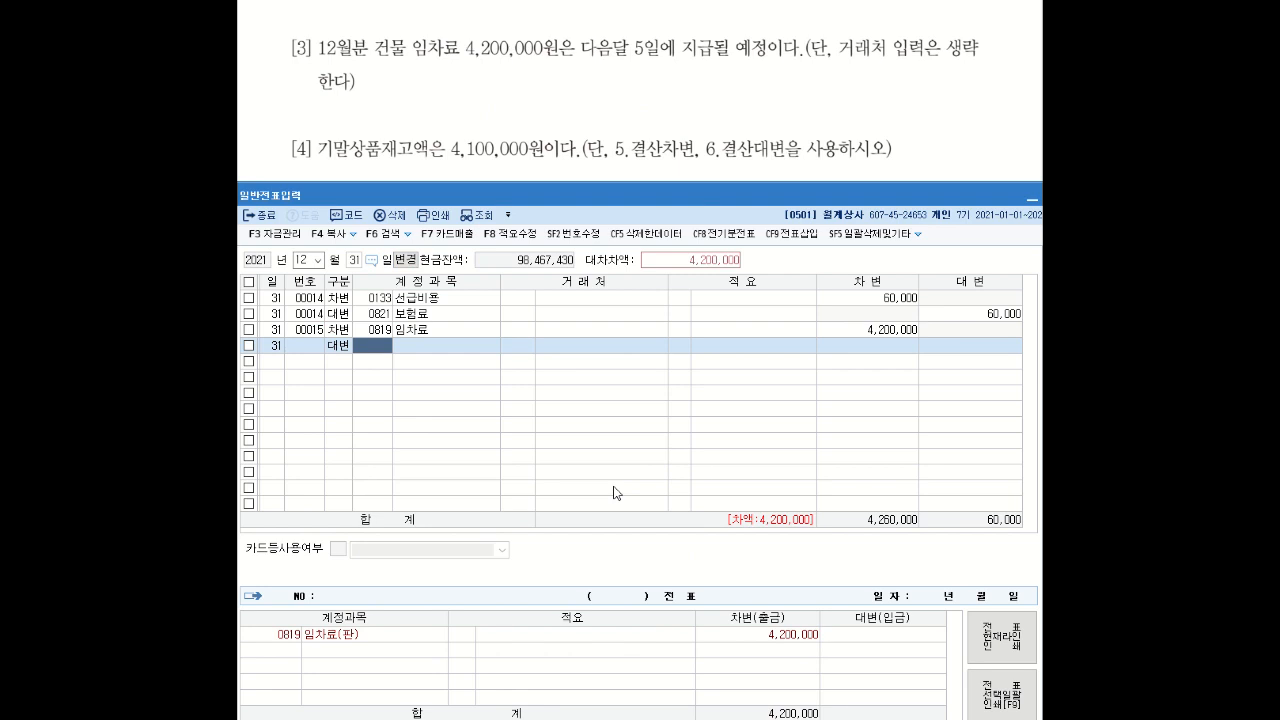
{"action": "type", "text": "미지"}
{"action": "key", "text": "Return"}
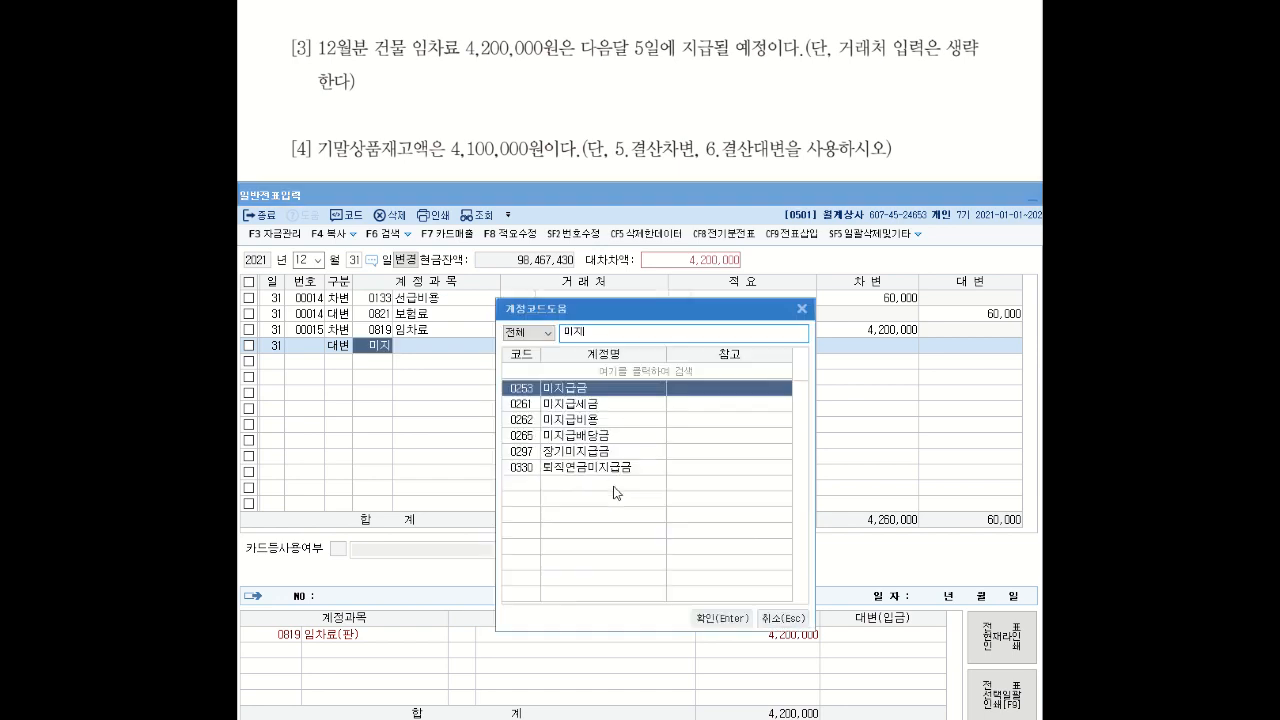
{"action": "left_click", "coordinate": [641, 420]}
{"action": "key", "text": "Return"}
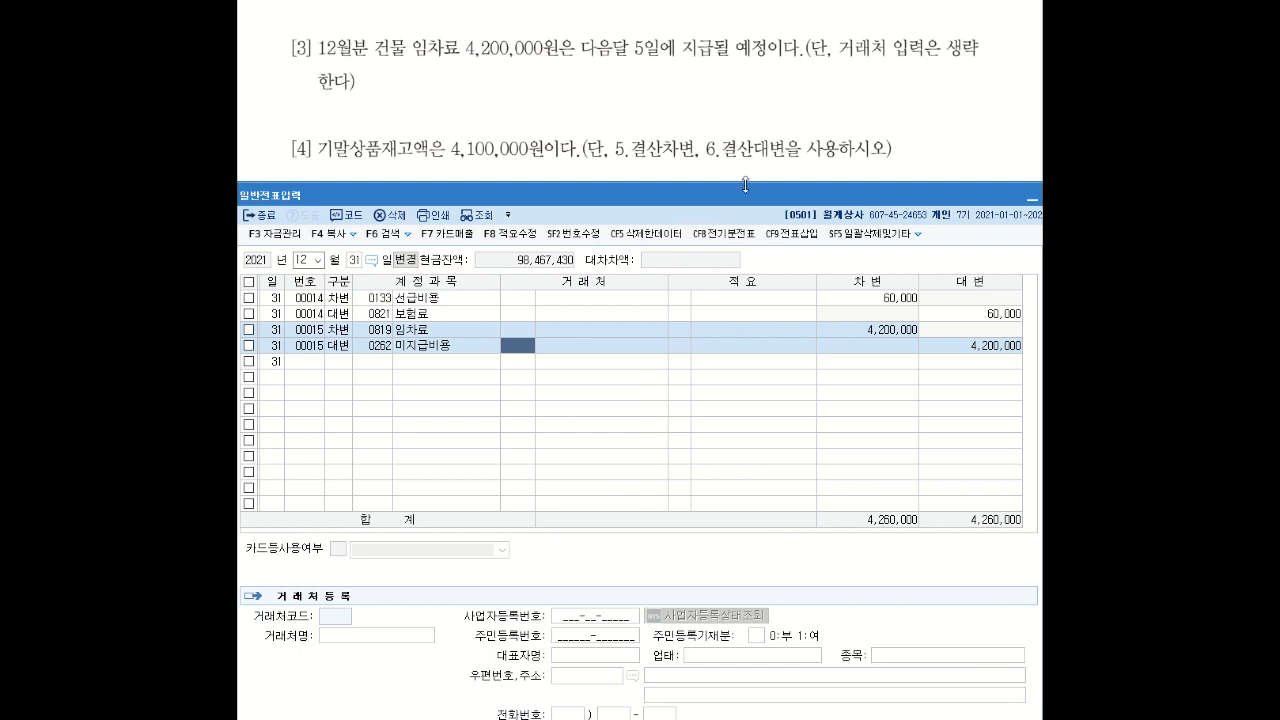
- Close the general voucher entry and open the closing data entry (결산자료입력) for the remaining problem 6 adjustments
{"action": "scroll", "coordinate": [766, 166], "scroll_direction": "up", "scroll_amount": 2}
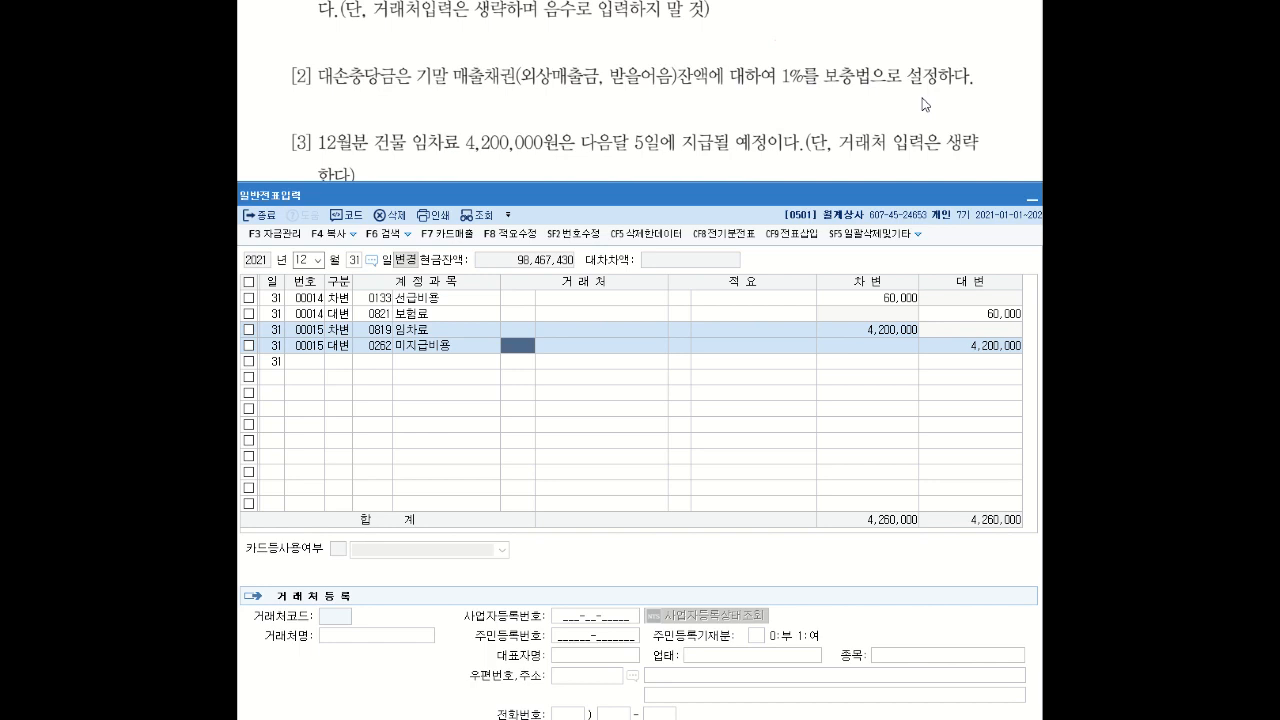
{"action": "scroll", "coordinate": [926, 104], "scroll_direction": "down", "scroll_amount": 1}
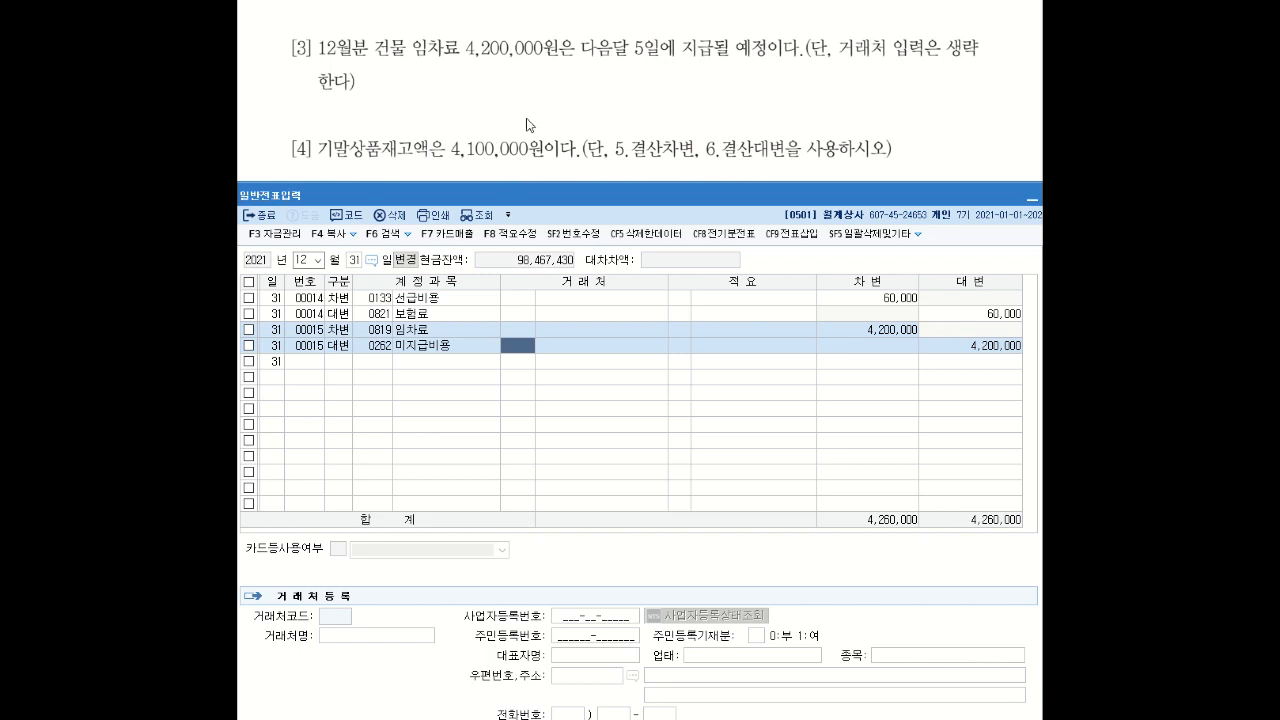
{"action": "scroll", "coordinate": [527, 125], "scroll_direction": "up", "scroll_amount": 1}
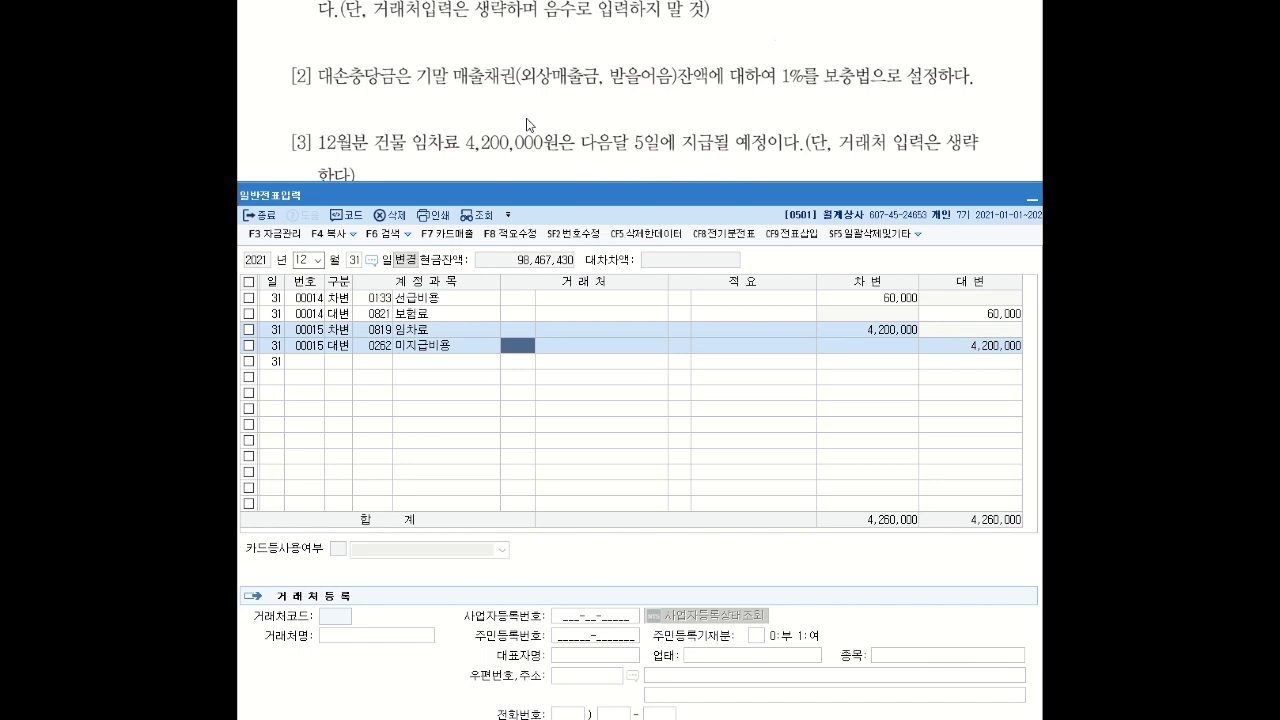
{"action": "key", "text": "Escape"}
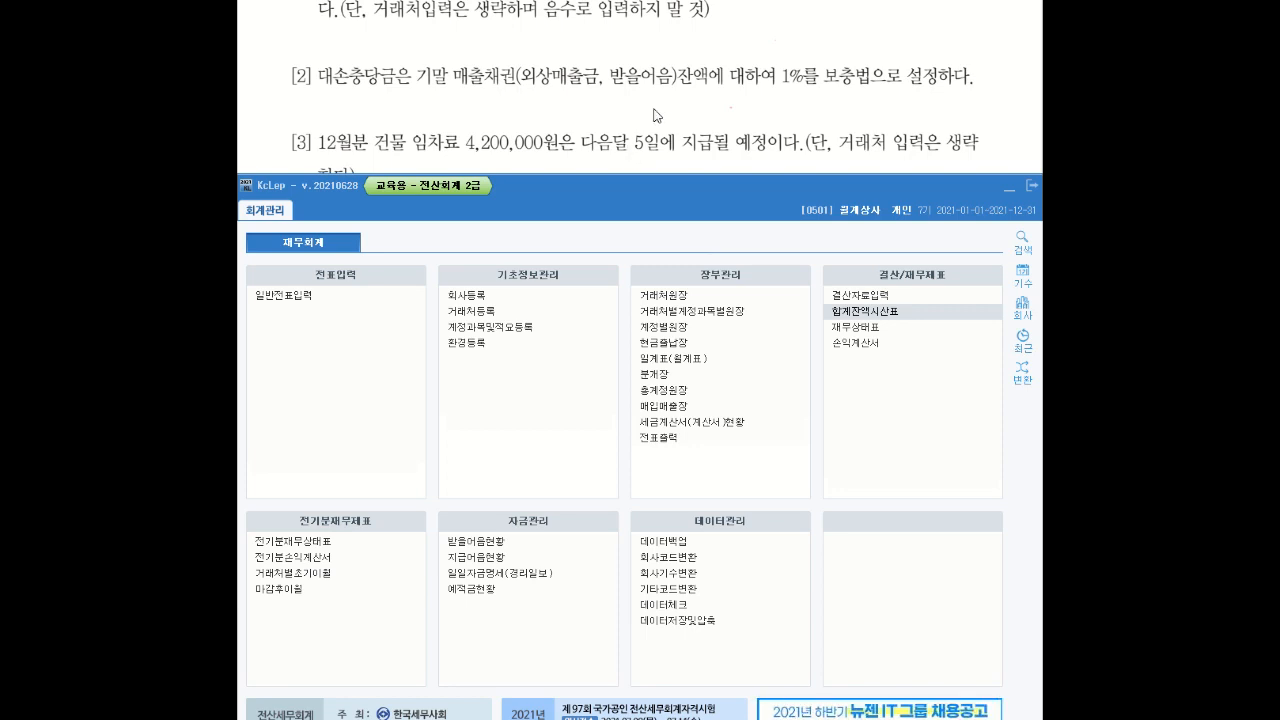
{"action": "left_click", "coordinate": [655, 115]}
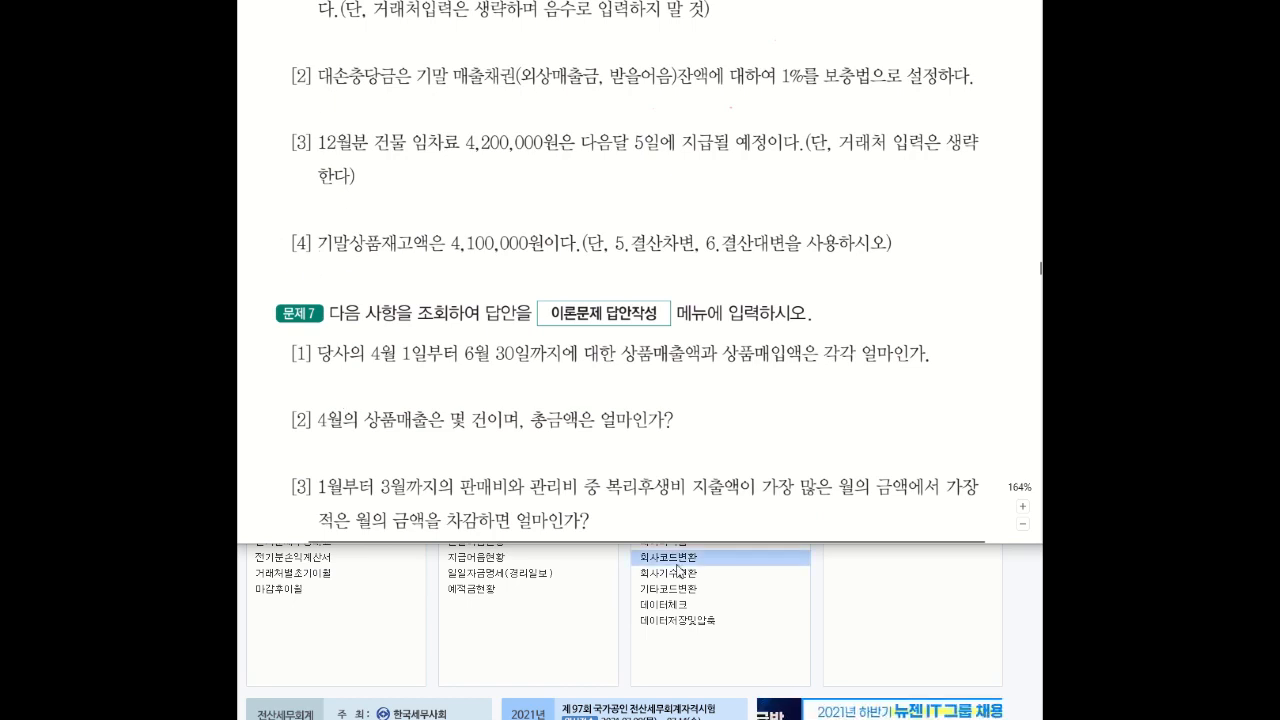
{"action": "left_click", "coordinate": [960, 635]}
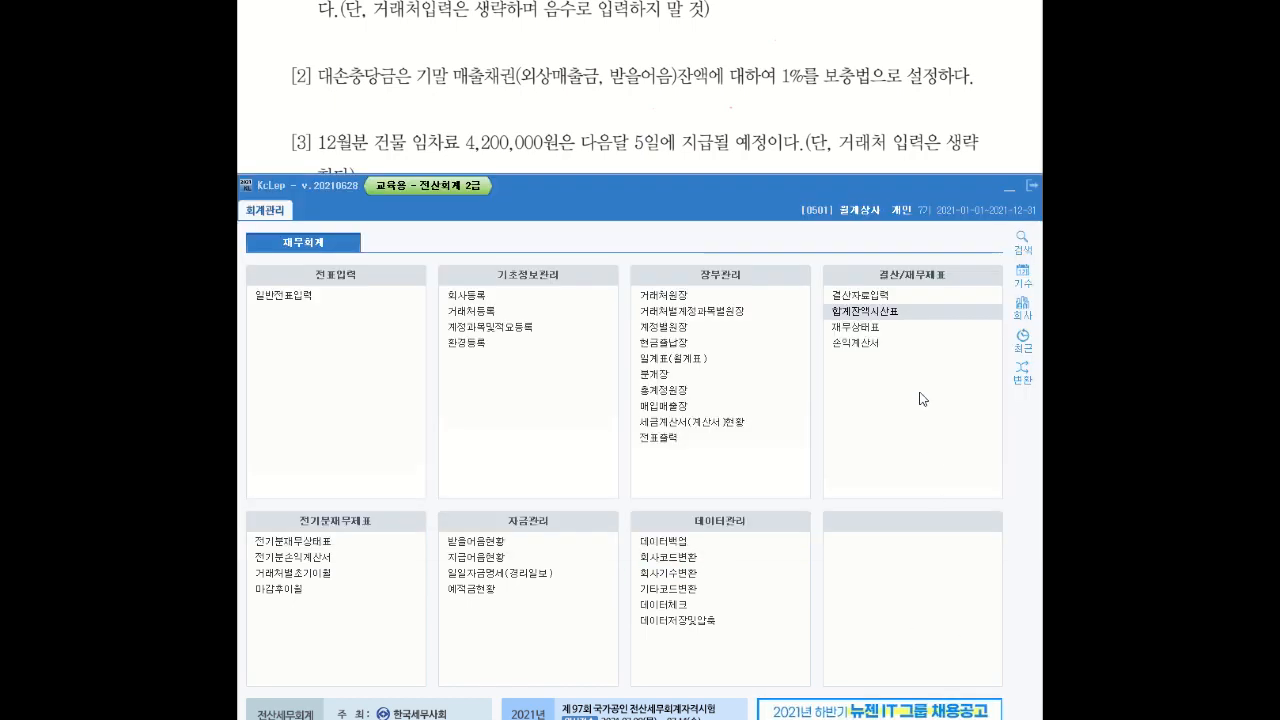
{"action": "left_click", "coordinate": [867, 302]}
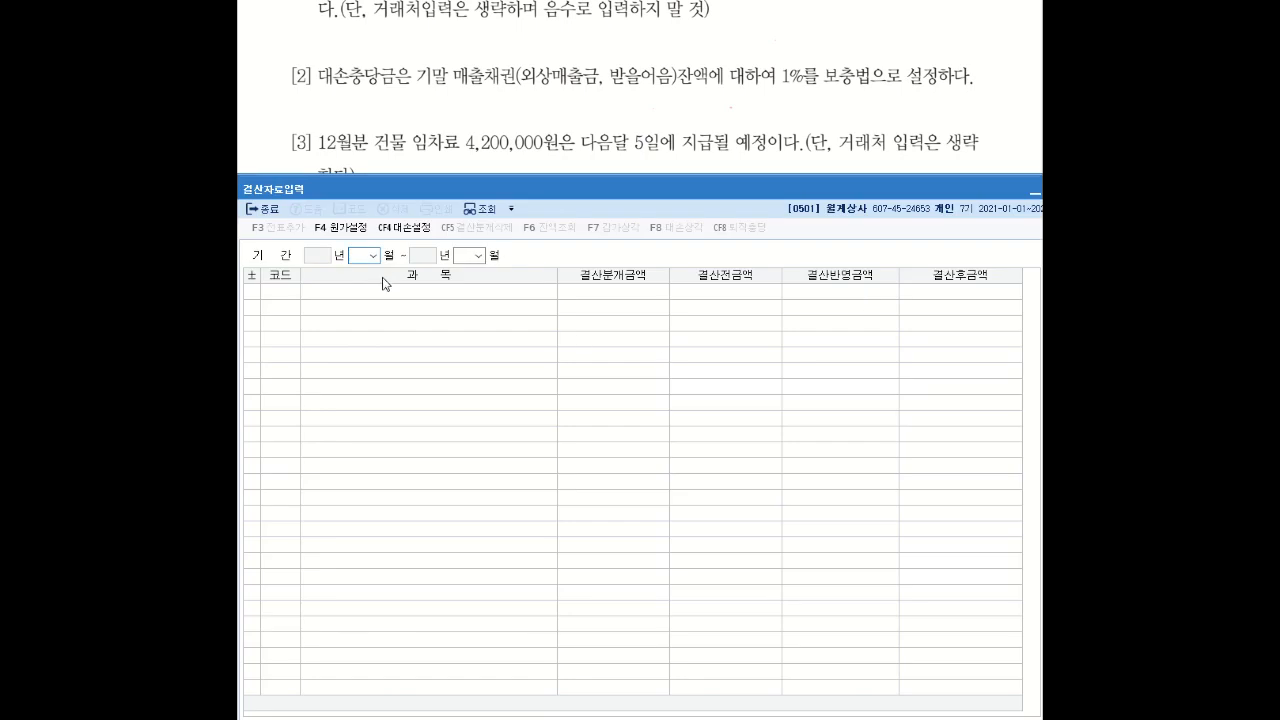
- Load the closing data for January to December 2021, accepting the cost-of-sales selection with every cost type left unused (부)
{"action": "type", "text": "1"}
{"action": "key", "text": "Return"}
{"action": "type", "text": "12"}
{"action": "key", "text": "Return"}
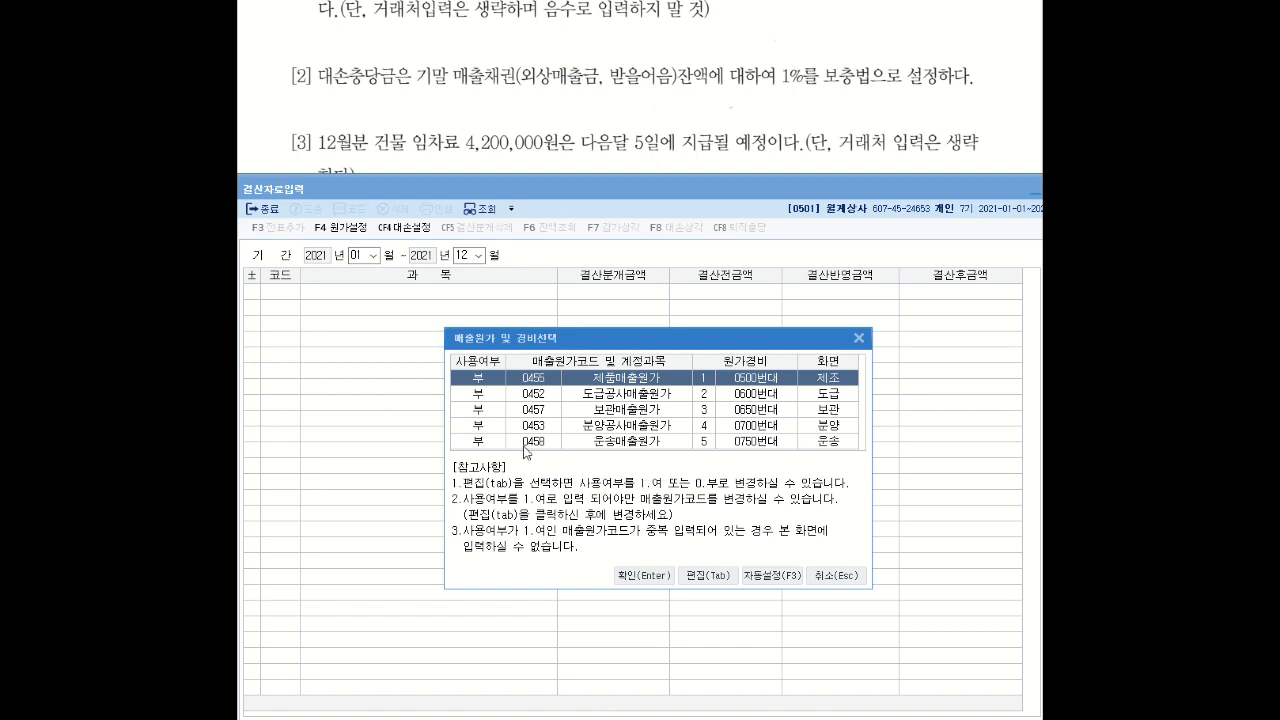
{"action": "left_click", "coordinate": [858, 338]}
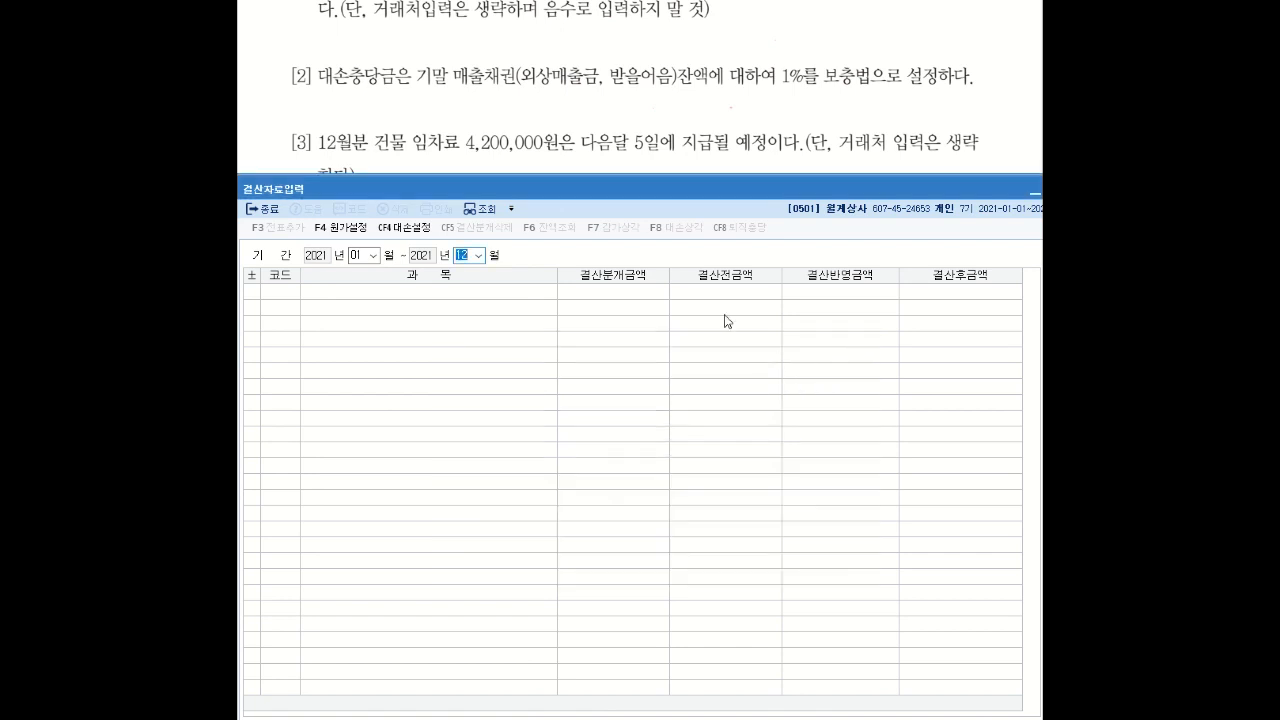
{"action": "key", "text": "Return"}
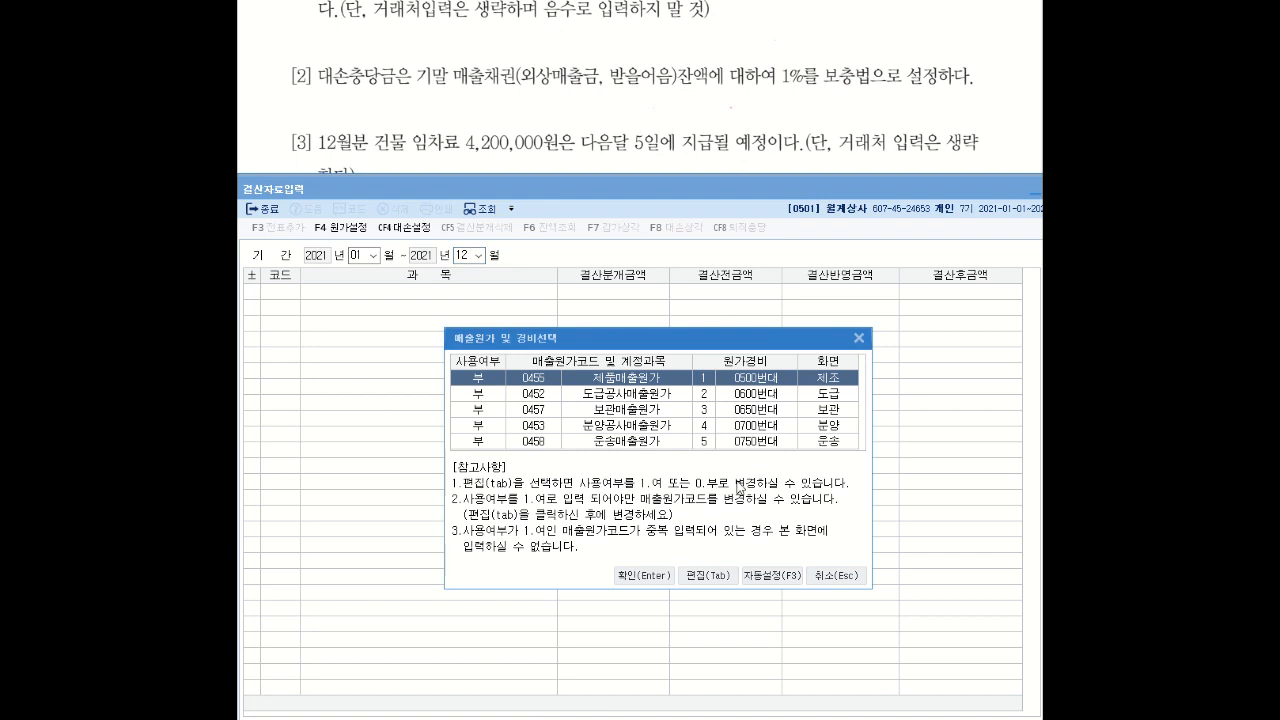
{"action": "left_click", "coordinate": [631, 577]}
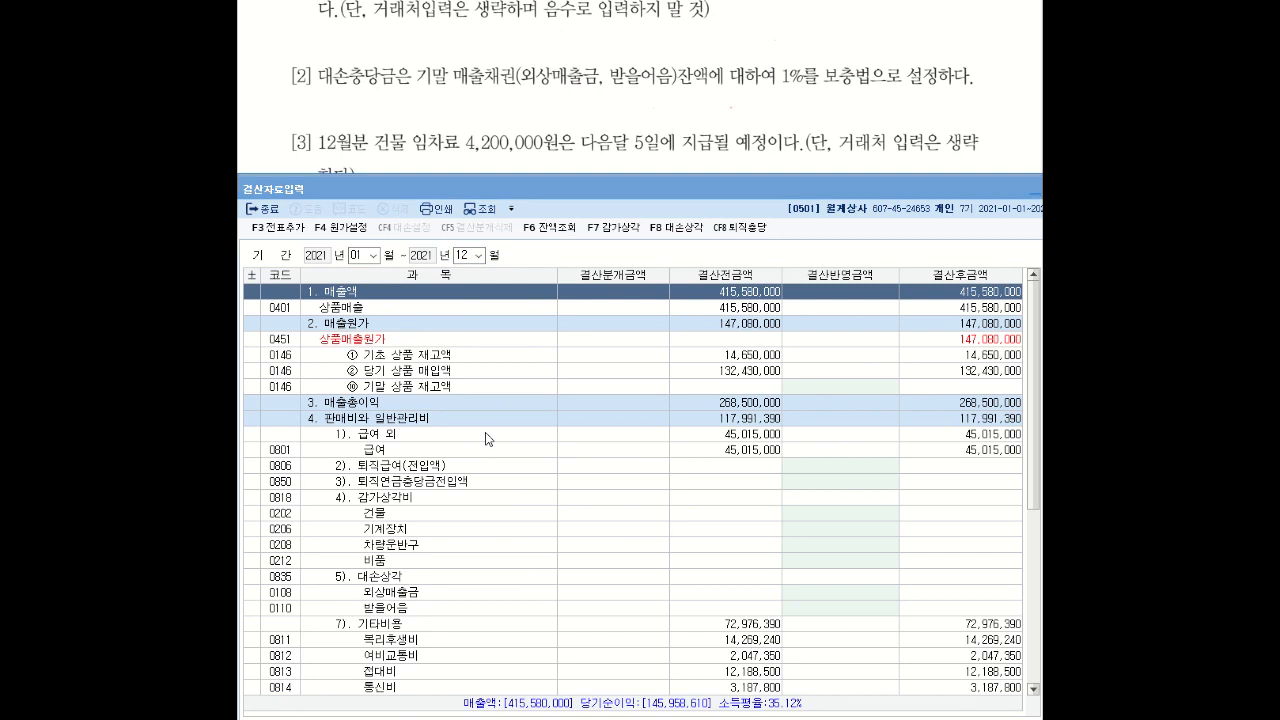
- Search the closing data for 대손 to locate the bad debt section, and close the search
{"action": "key", "text": "ctrl+f"}
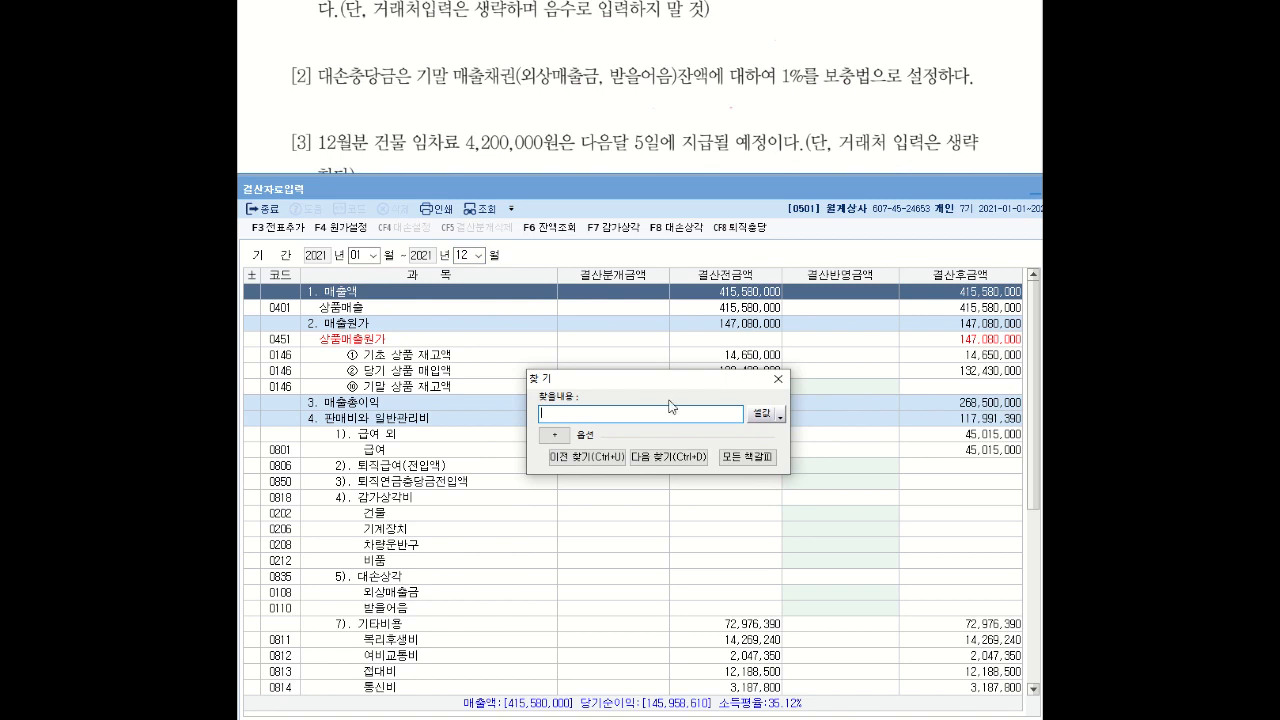
{"action": "type", "text": "대손"}
{"action": "key", "text": "Return"}
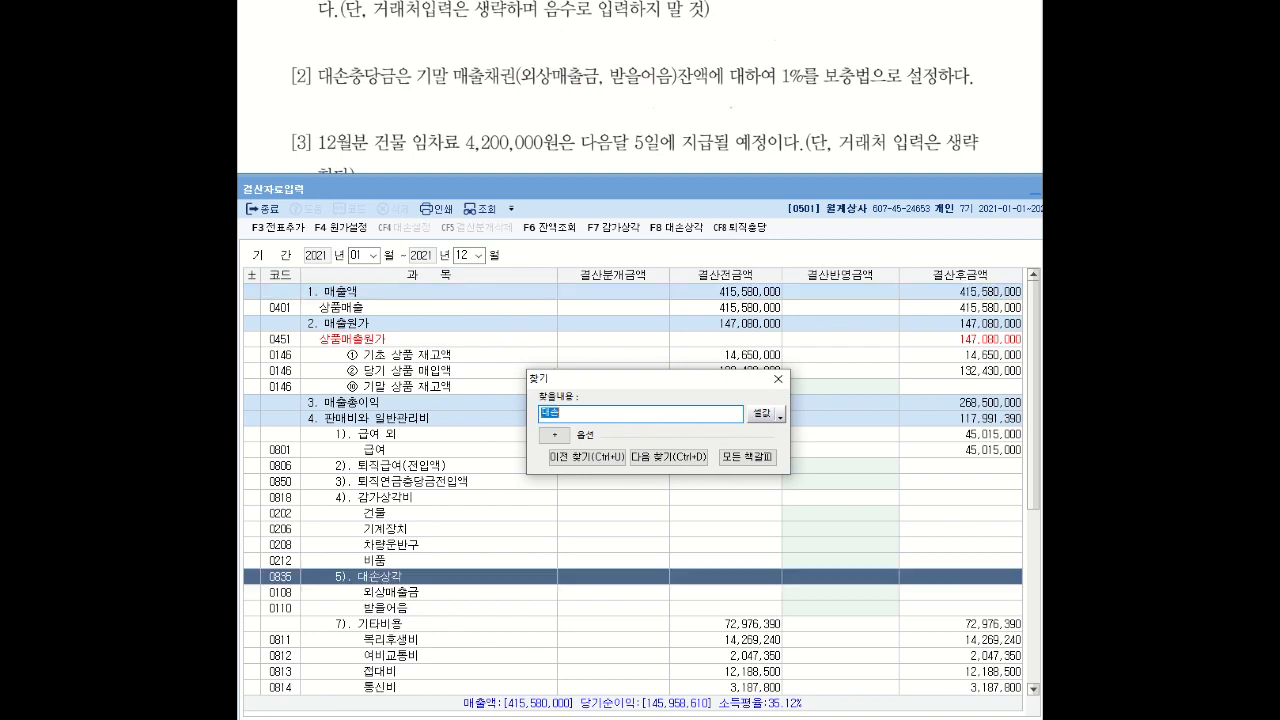
{"action": "left_click_drag", "start_coordinate": [702, 380], "coordinate": [699, 272]}
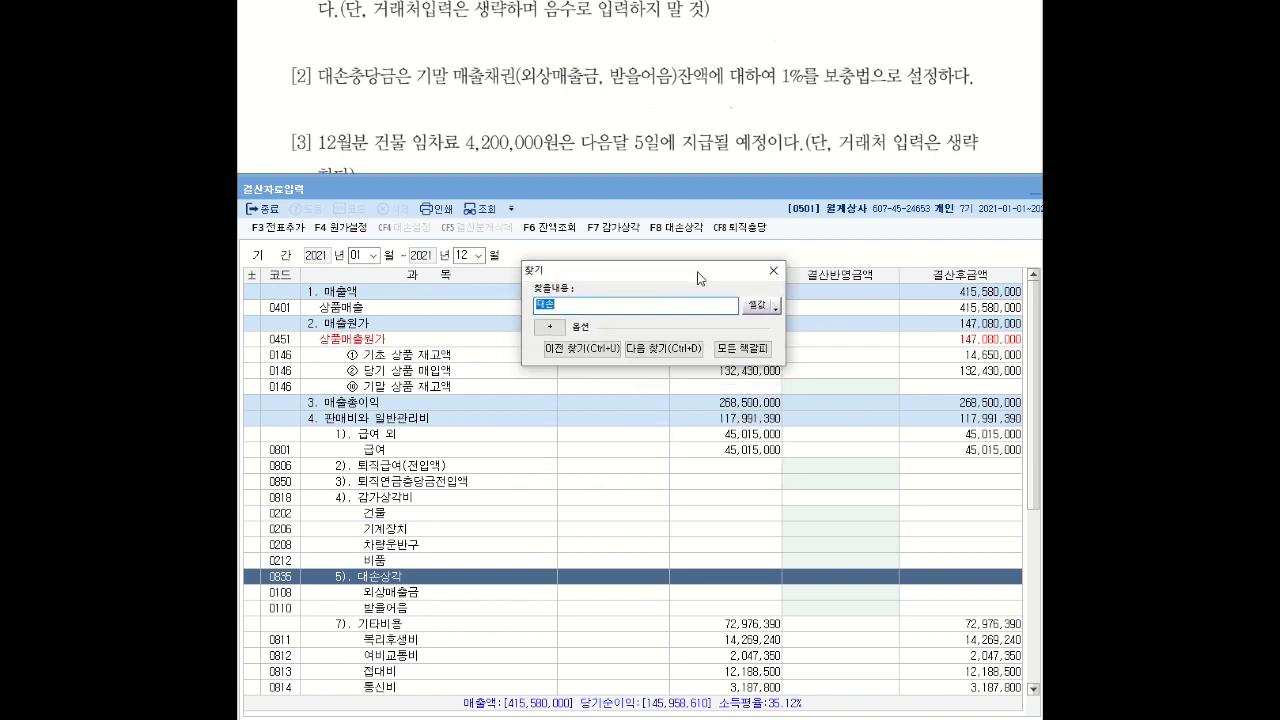
{"action": "left_click", "coordinate": [773, 271]}
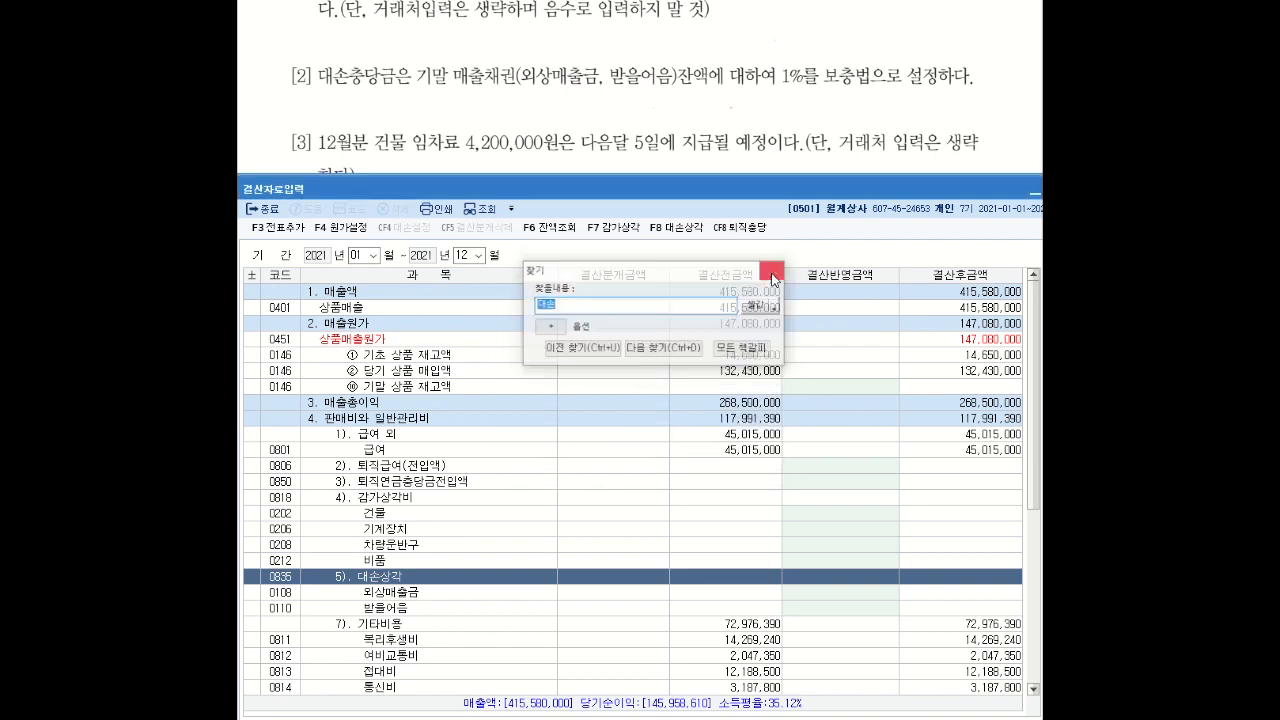
- Examine the 결산반영금액 cells of 외상매출금 and 받을어음 under 대손상각
{"action": "left_click", "coordinate": [393, 596]}
{"action": "left_click", "coordinate": [391, 616]}
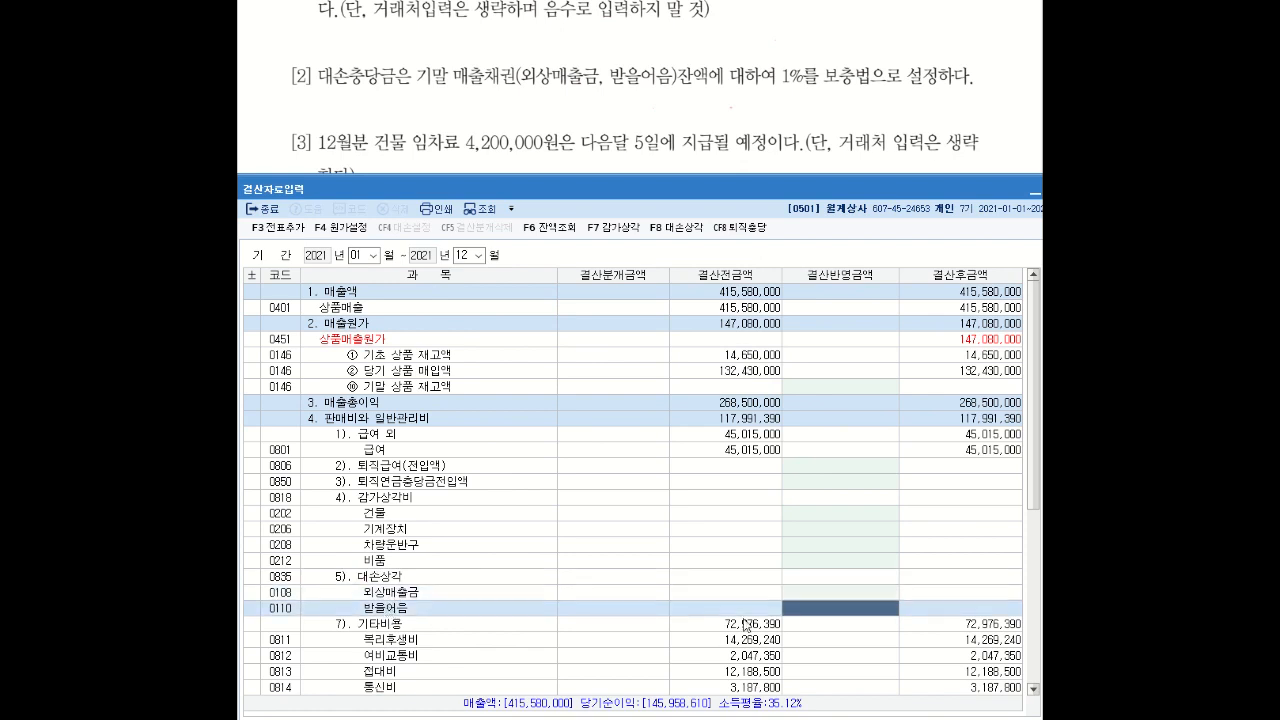
{"action": "left_click", "coordinate": [846, 592]}
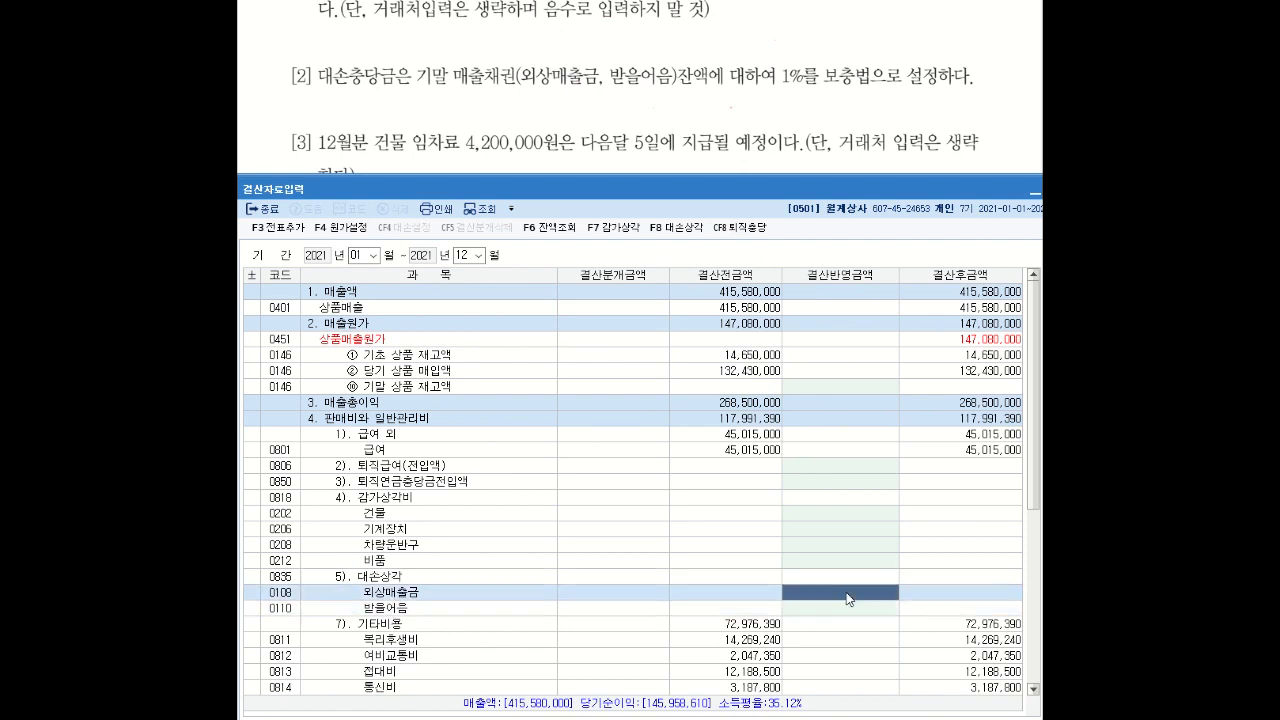
{"action": "left_click", "coordinate": [844, 608]}
{"action": "key", "text": "Up"}
{"action": "left_click", "coordinate": [839, 608]}
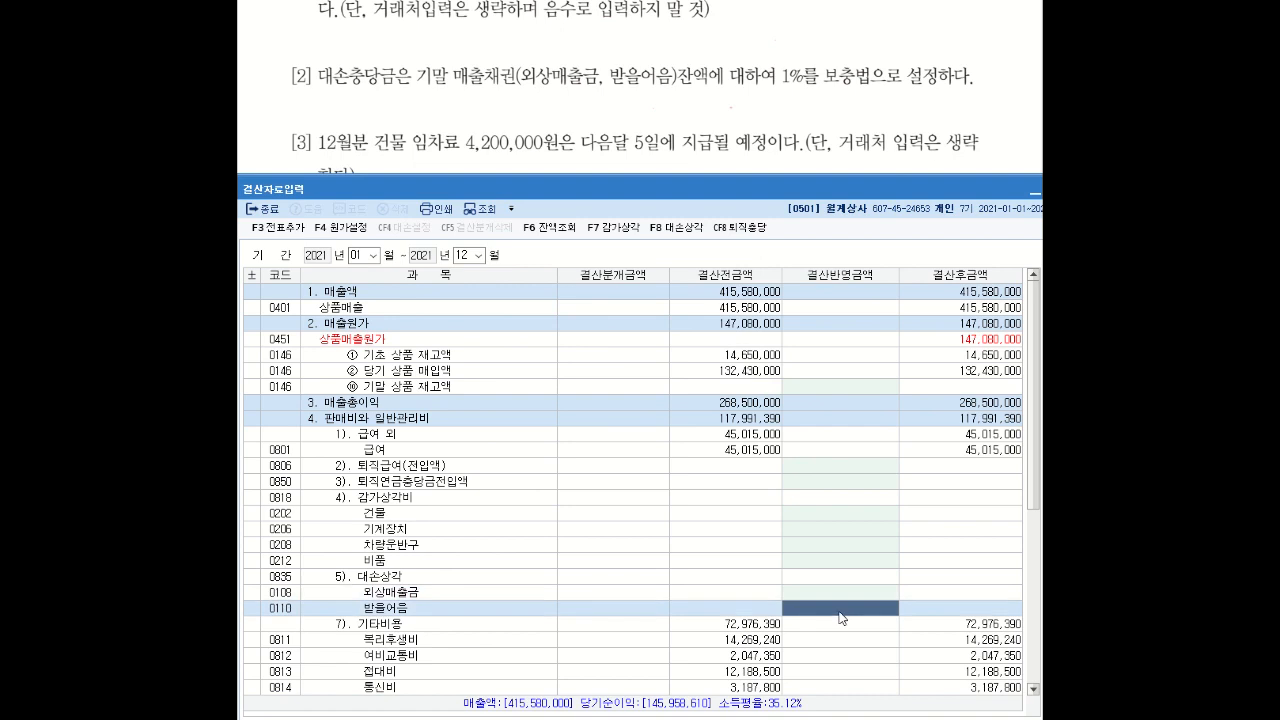
{"action": "left_click", "coordinate": [834, 596]}
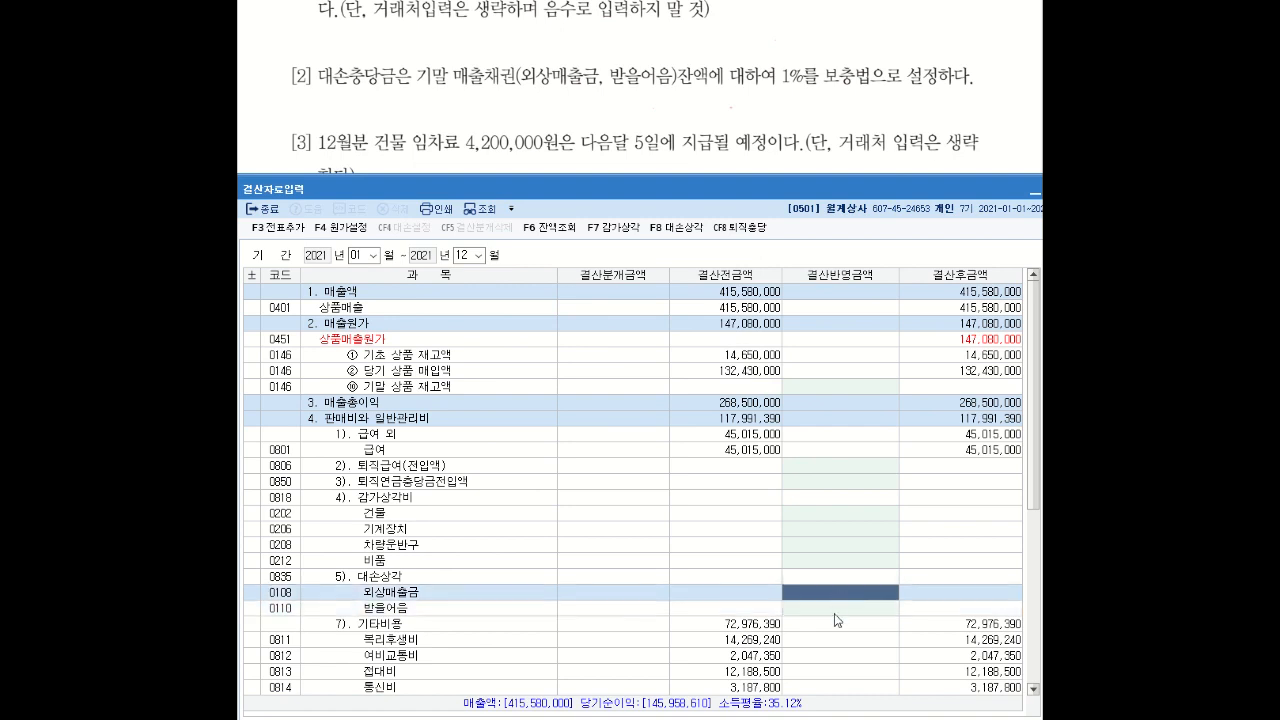
{"action": "left_click", "coordinate": [836, 613]}
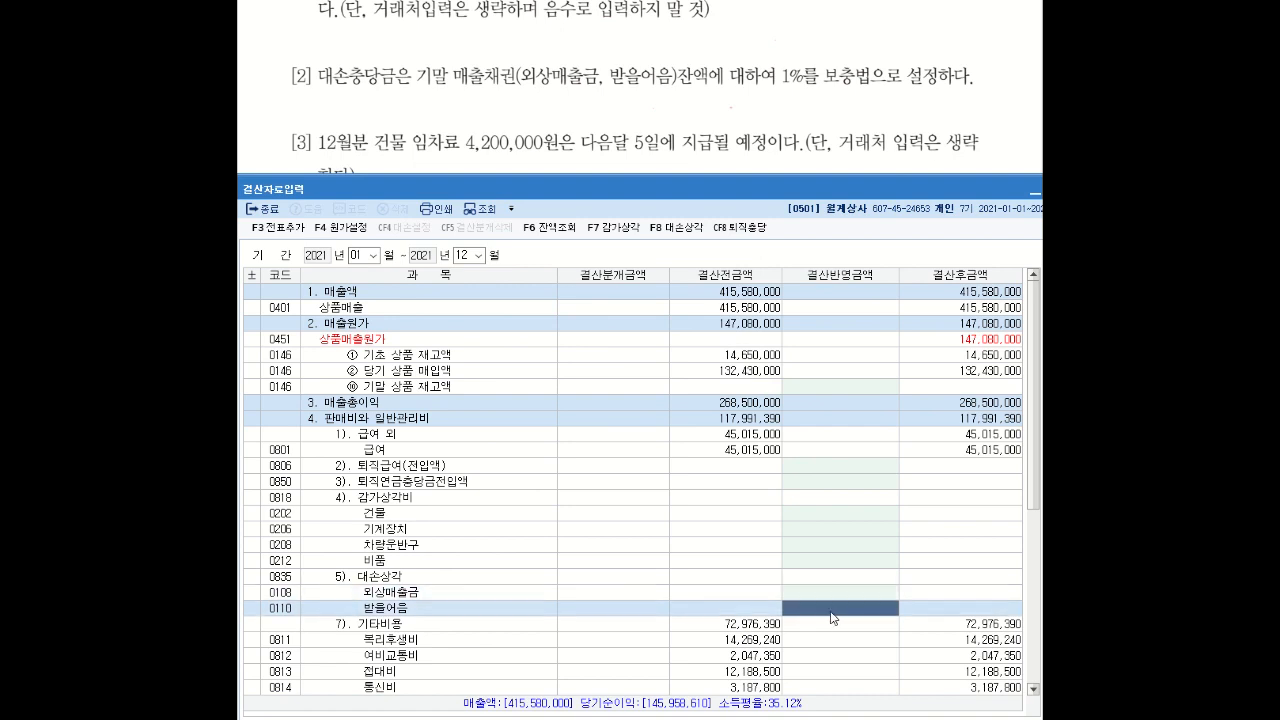
- Open the 대손상각 calculation, keep the 1.00% rate, and examine the allowance balances and additional amounts for 외상매출금 and 받을어음
{"action": "left_click", "coordinate": [676, 230]}
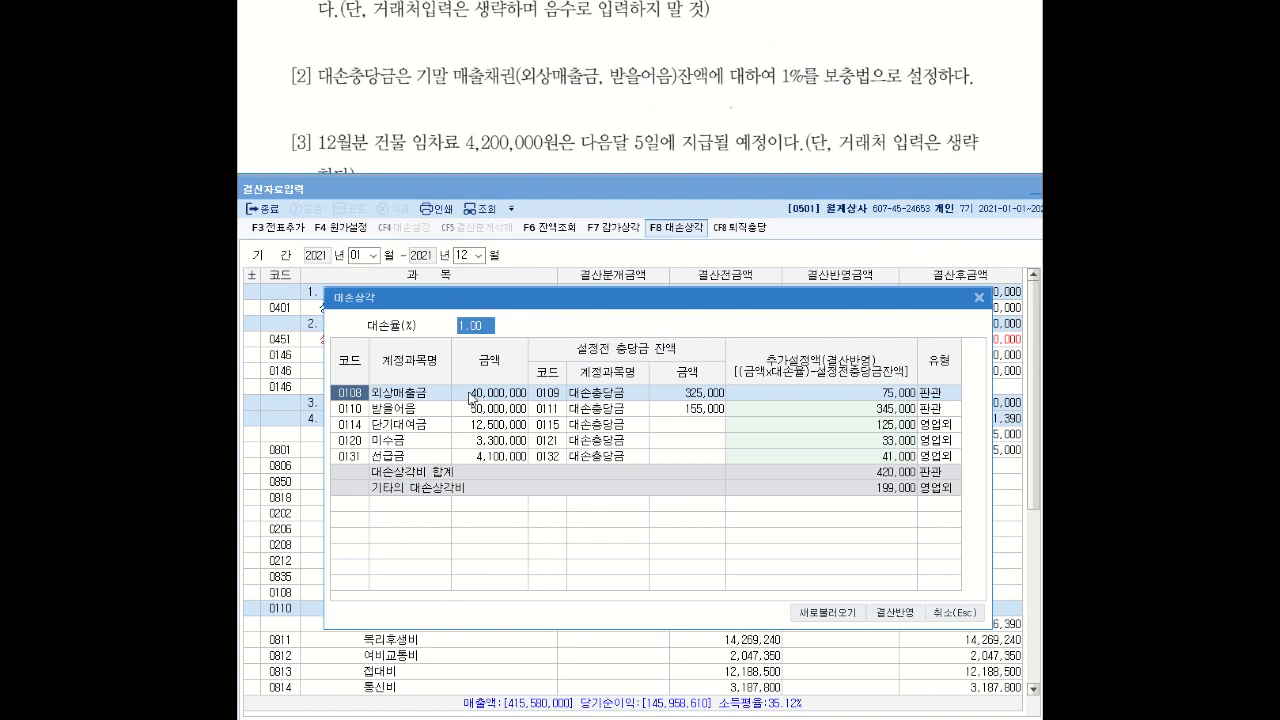
{"action": "key", "text": "Return"}
{"action": "key", "text": "Return"}
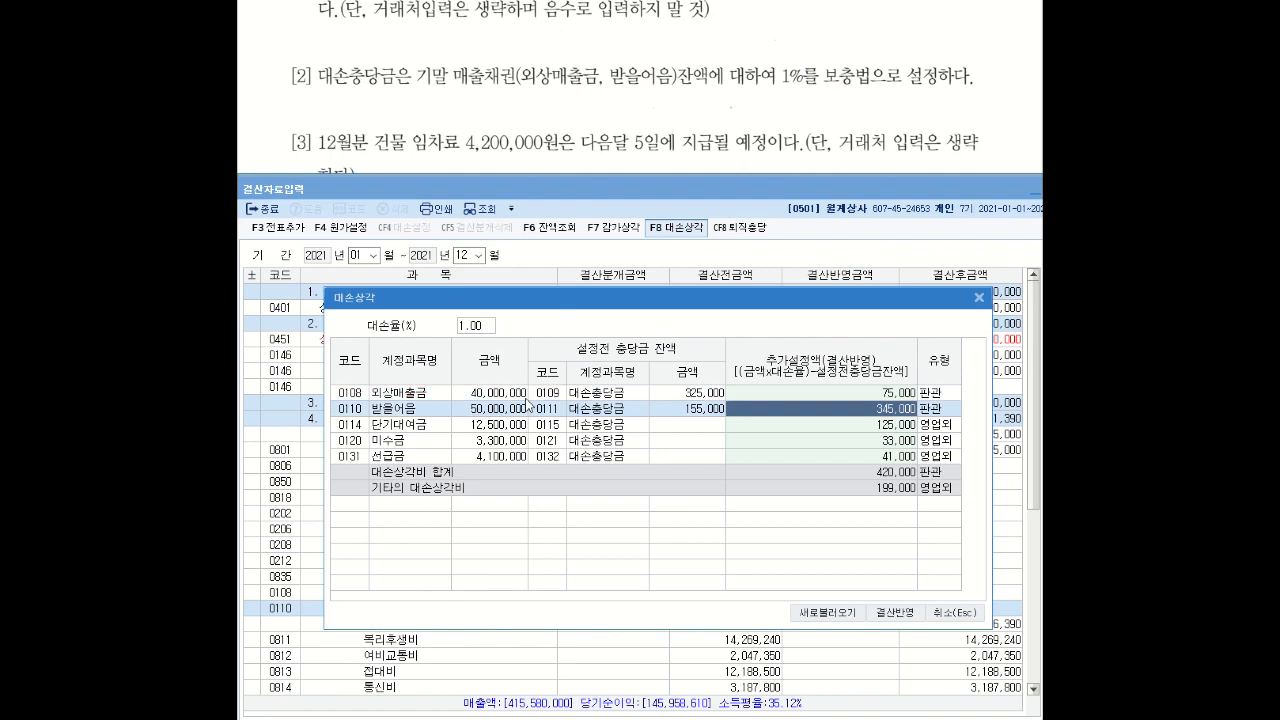
{"action": "left_click", "coordinate": [686, 397]}
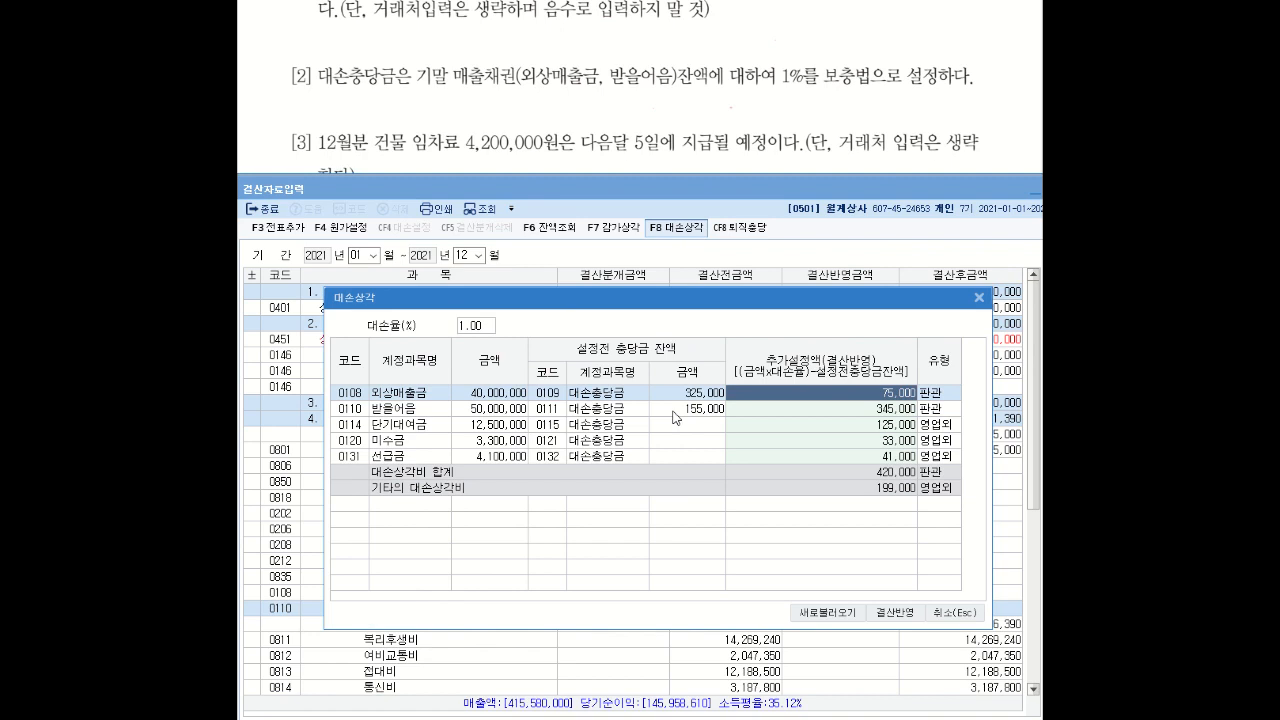
{"action": "left_click", "coordinate": [676, 413]}
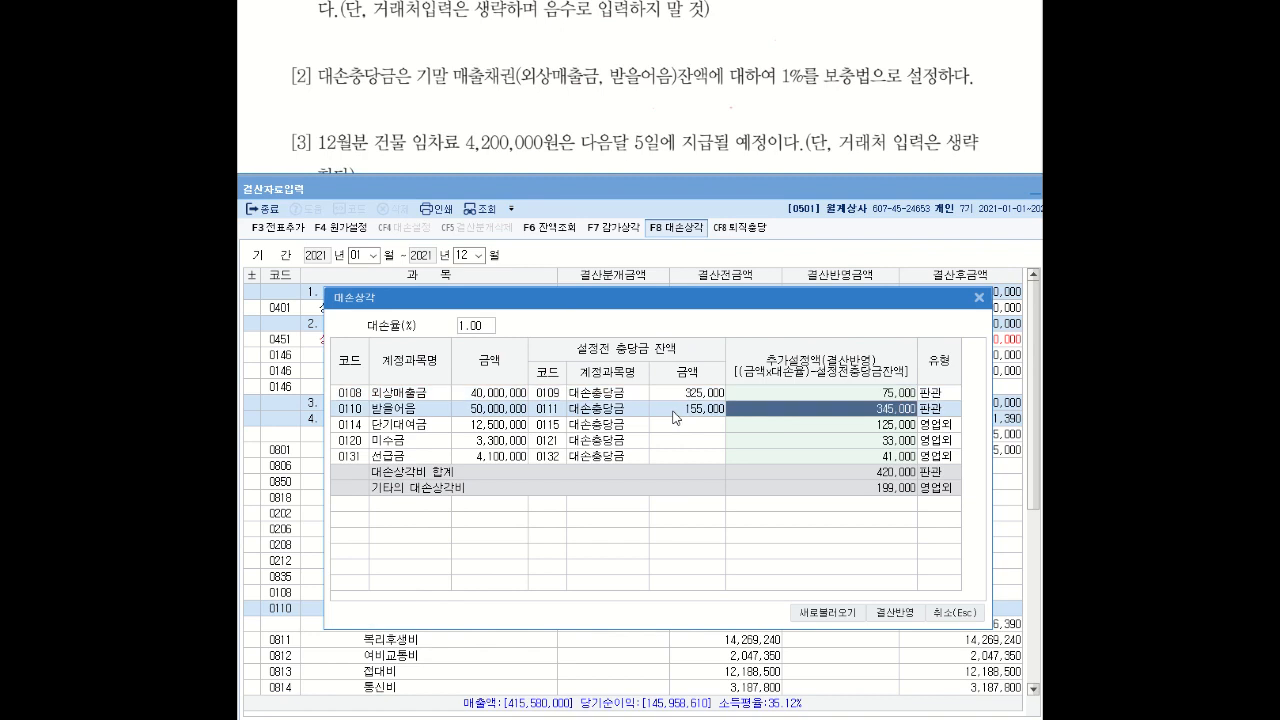
{"action": "left_click", "coordinate": [852, 395]}
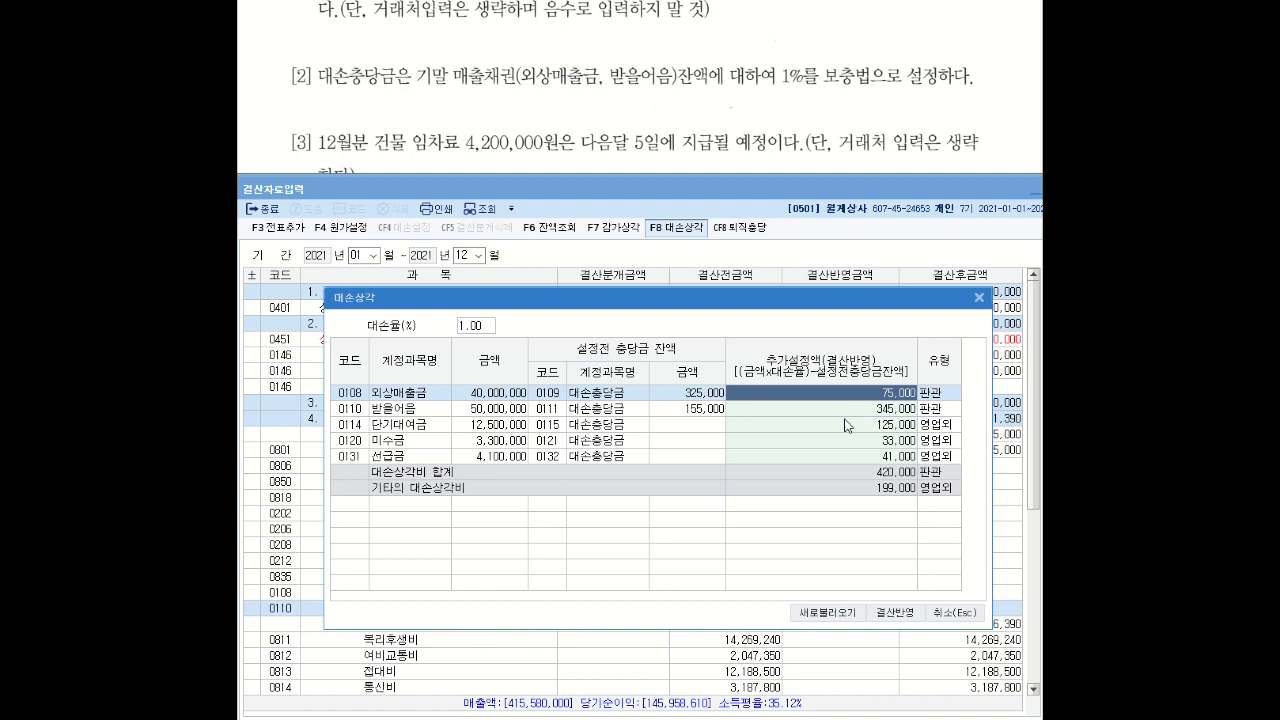
{"action": "left_click", "coordinate": [848, 410]}
{"action": "left_click", "coordinate": [879, 396]}
{"action": "left_click", "coordinate": [873, 411]}
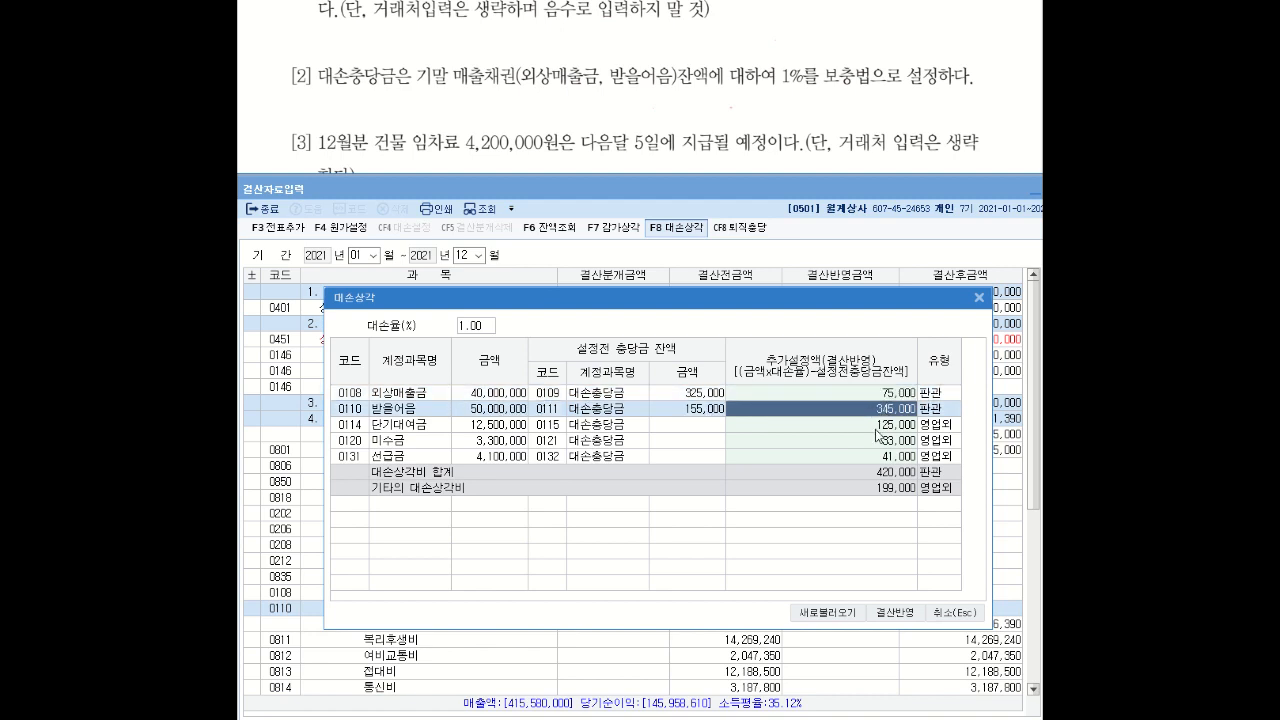
- Clear the additional allowance amounts (추가설정액) of 단기대여금, 미수금 and 선급금 in the 대손상각 calculation
{"action": "left_click", "coordinate": [874, 428]}
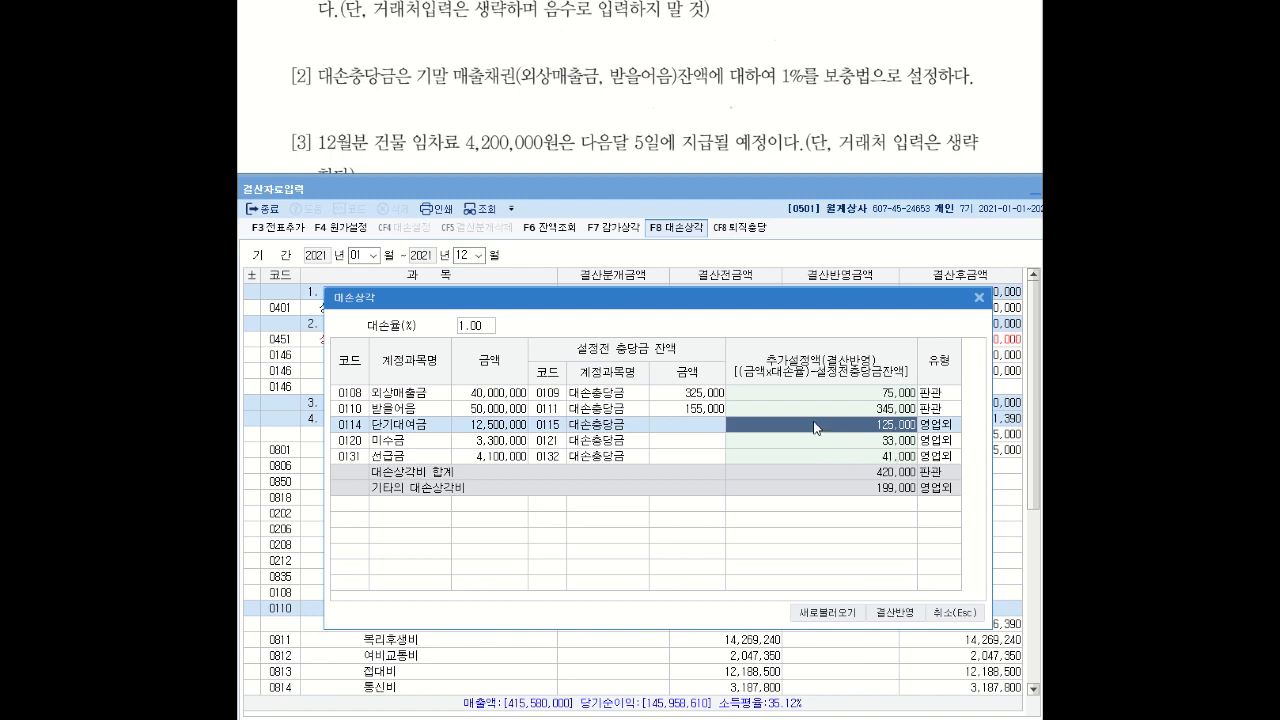
{"action": "key", "text": "Delete"}
{"action": "key", "text": "Return"}
{"action": "key", "text": "Delete"}
{"action": "key", "text": "Return"}
{"action": "key", "text": "Delete"}
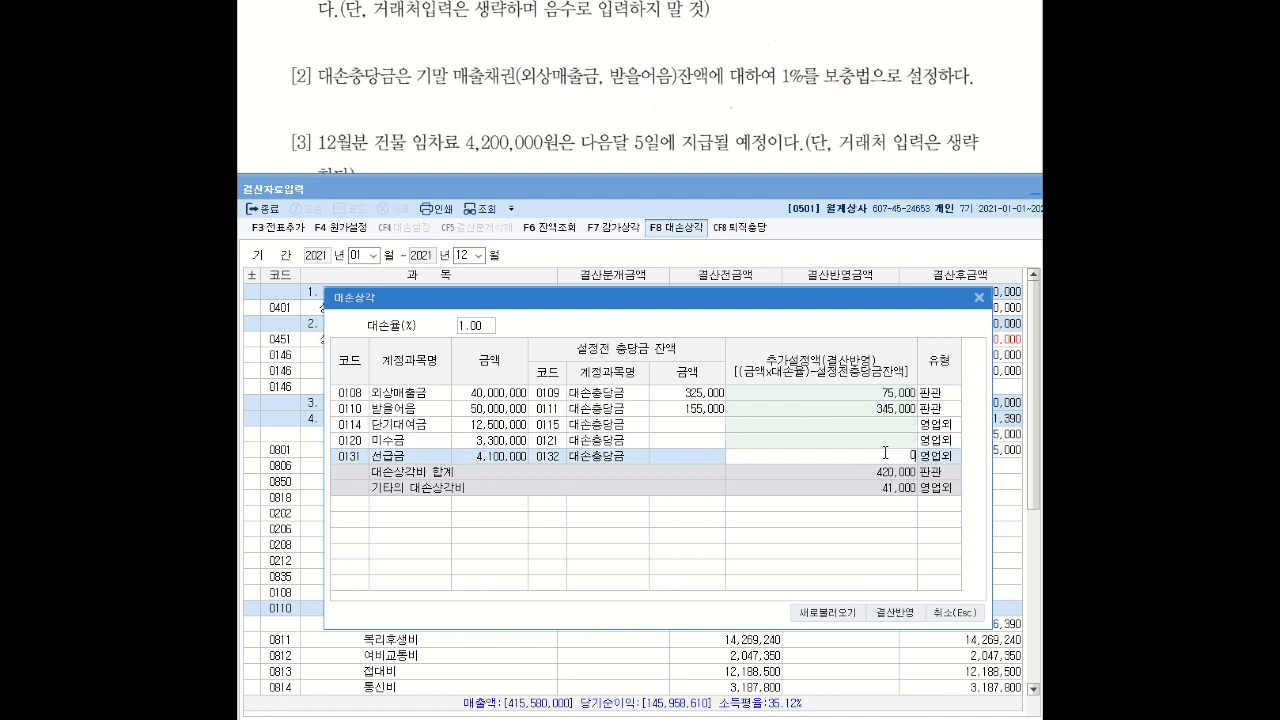
{"action": "key", "text": "Return"}
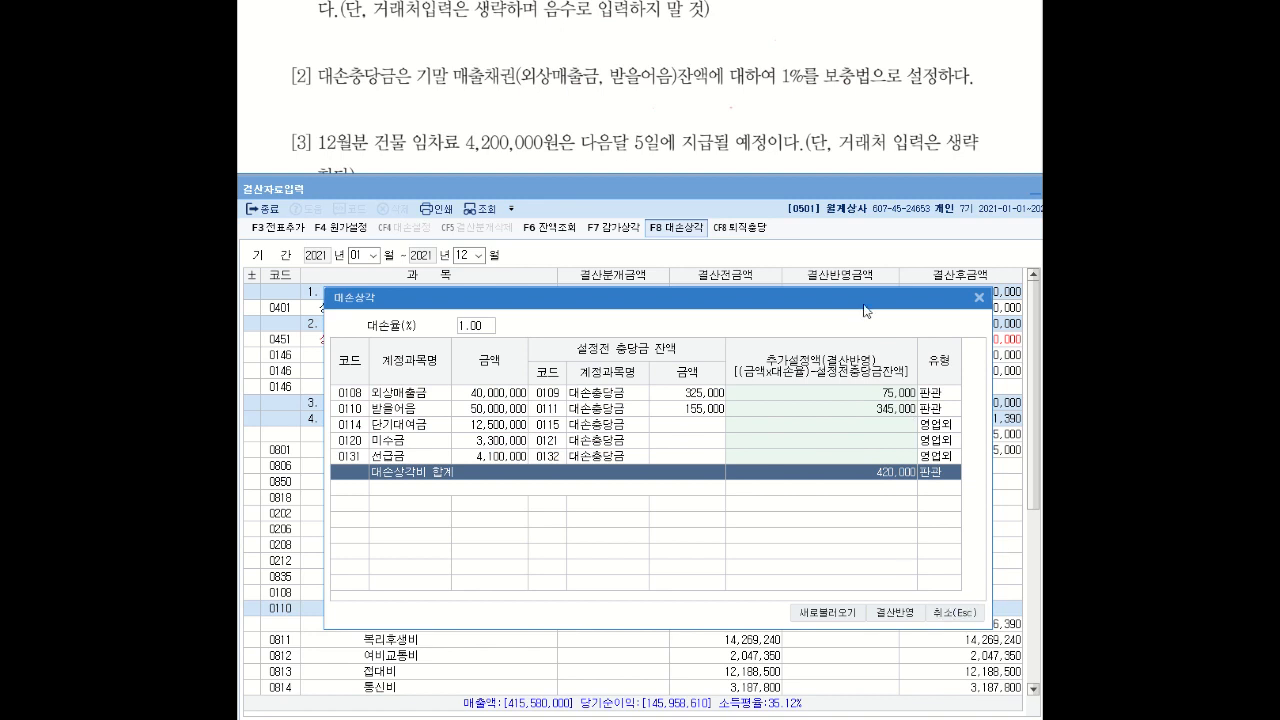
- Apply the bad debt calculation to the closing data and check the 결산반영금액 cells of 외상매출금 and 받을어음
{"action": "left_click", "coordinate": [896, 613]}
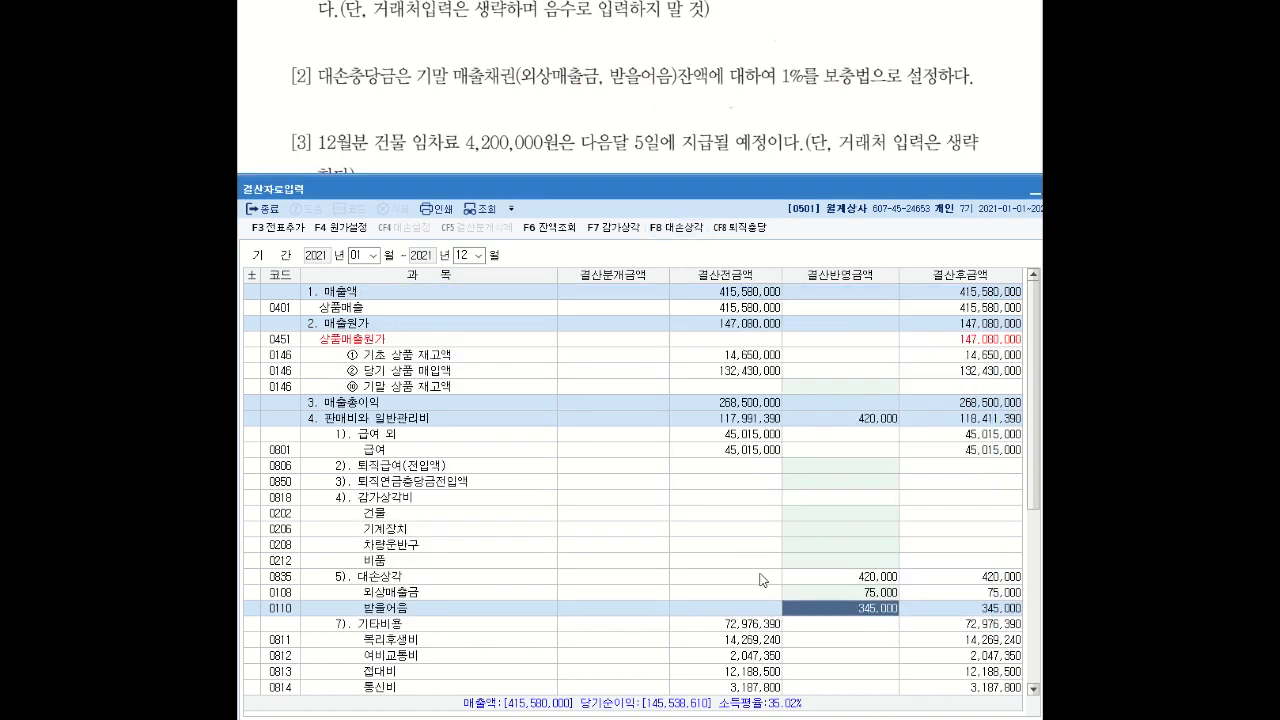
{"action": "left_click", "coordinate": [849, 592]}
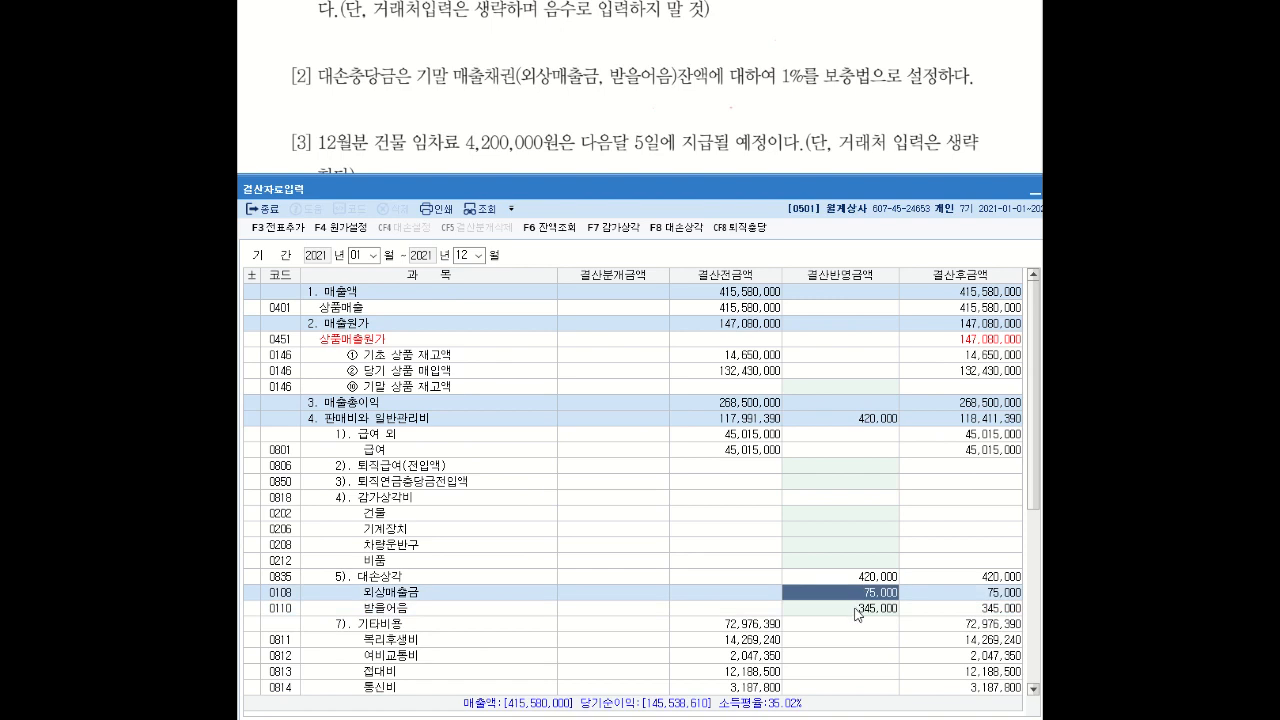
{"action": "left_click", "coordinate": [856, 610]}
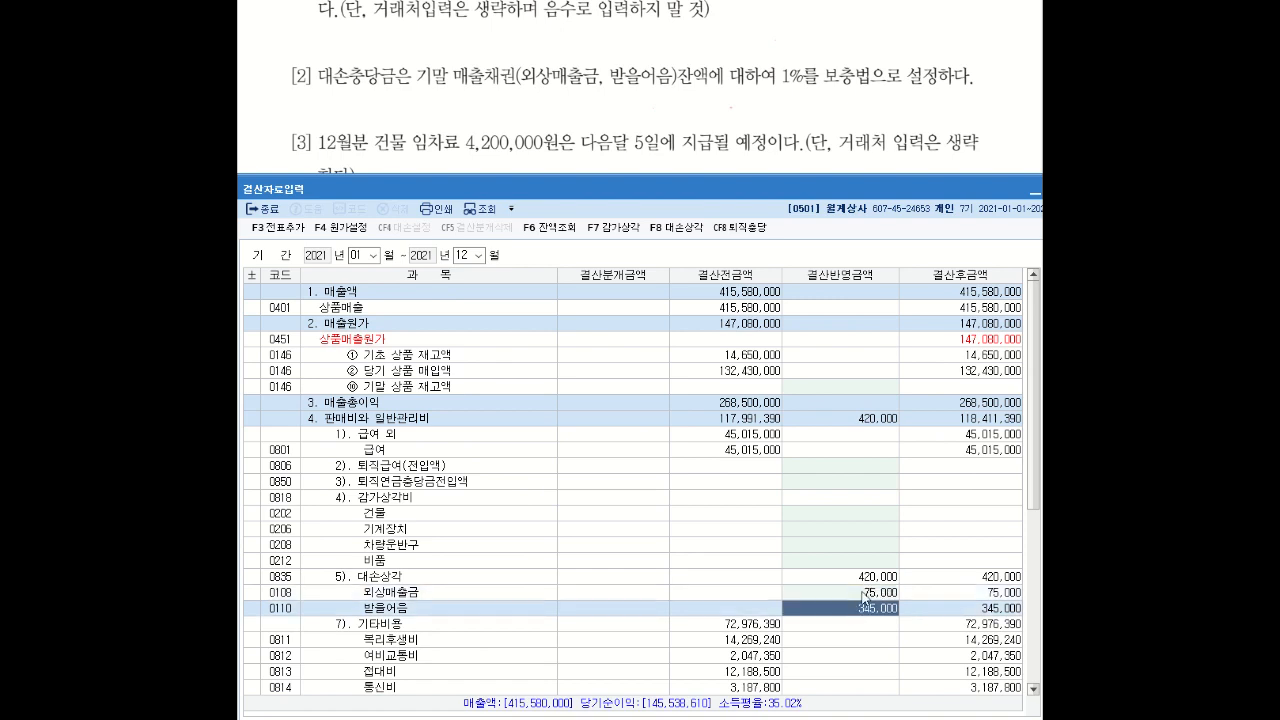
- Consult item [4] of problem 6, search the closing data for 상품 to locate the inventory section, and close the search
{"action": "left_click", "coordinate": [655, 138]}
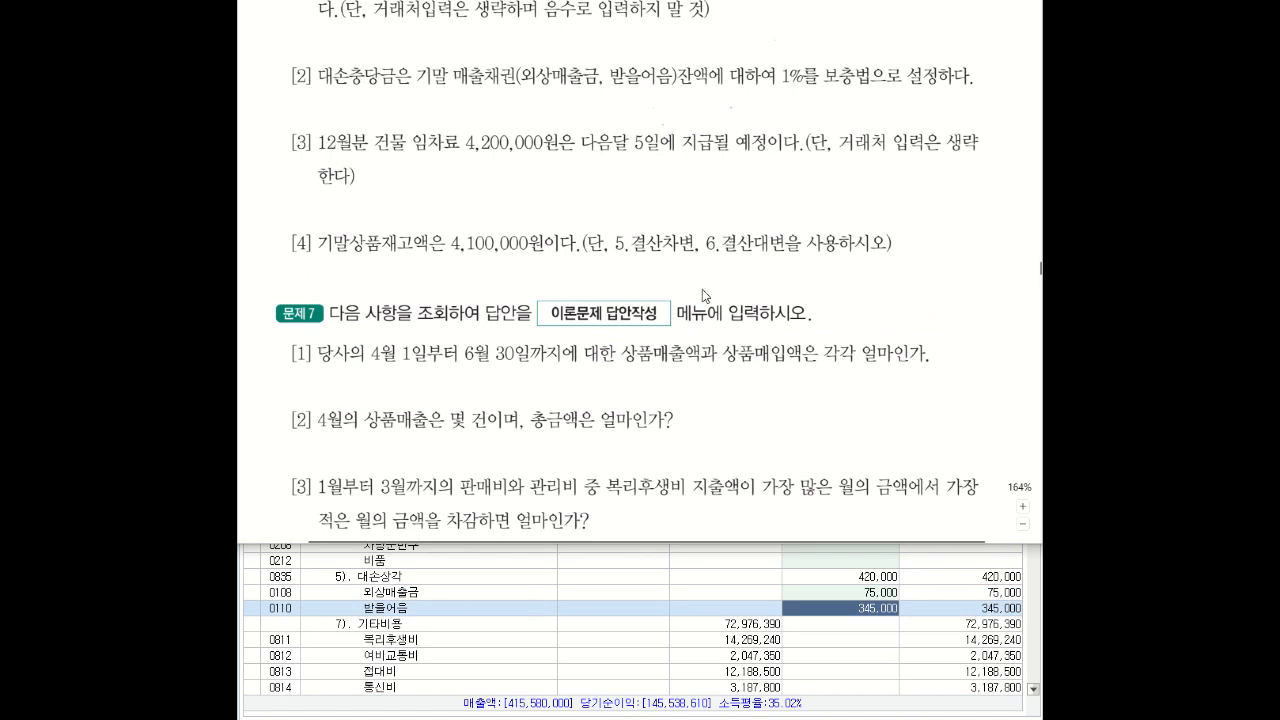
{"action": "scroll", "coordinate": [716, 284], "scroll_direction": "down", "scroll_amount": 4}
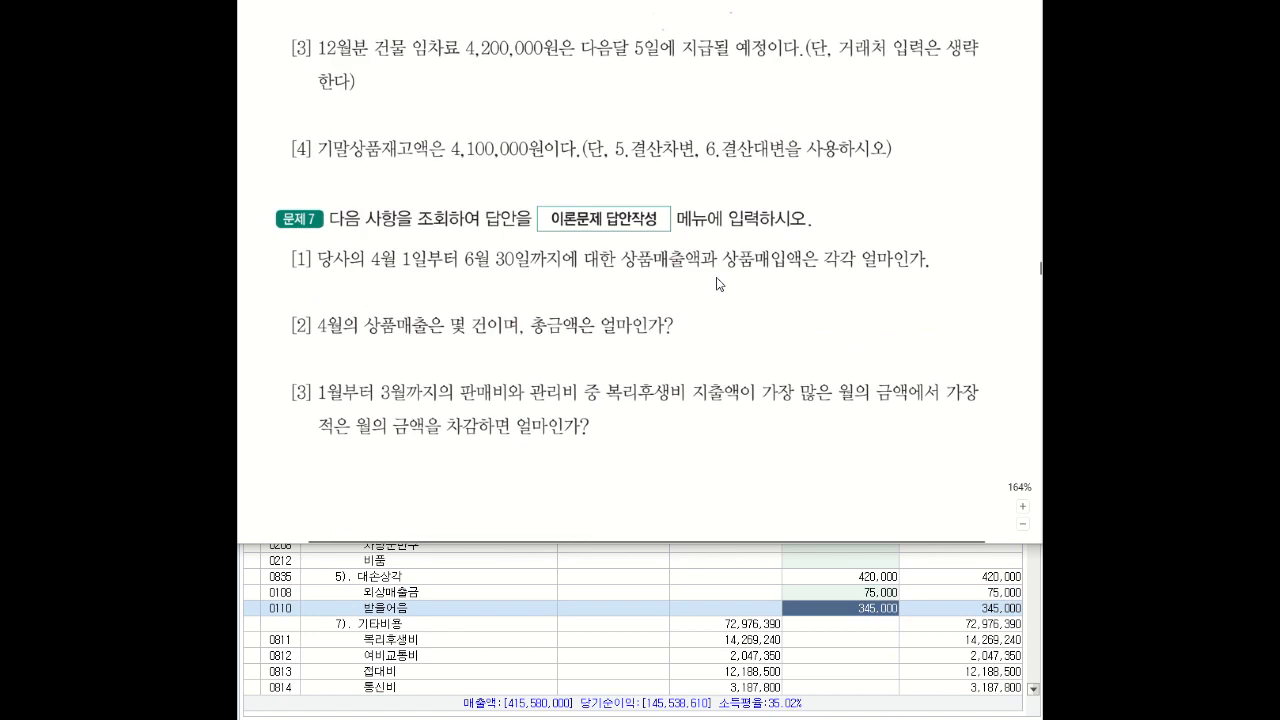
{"action": "left_click", "coordinate": [727, 564]}
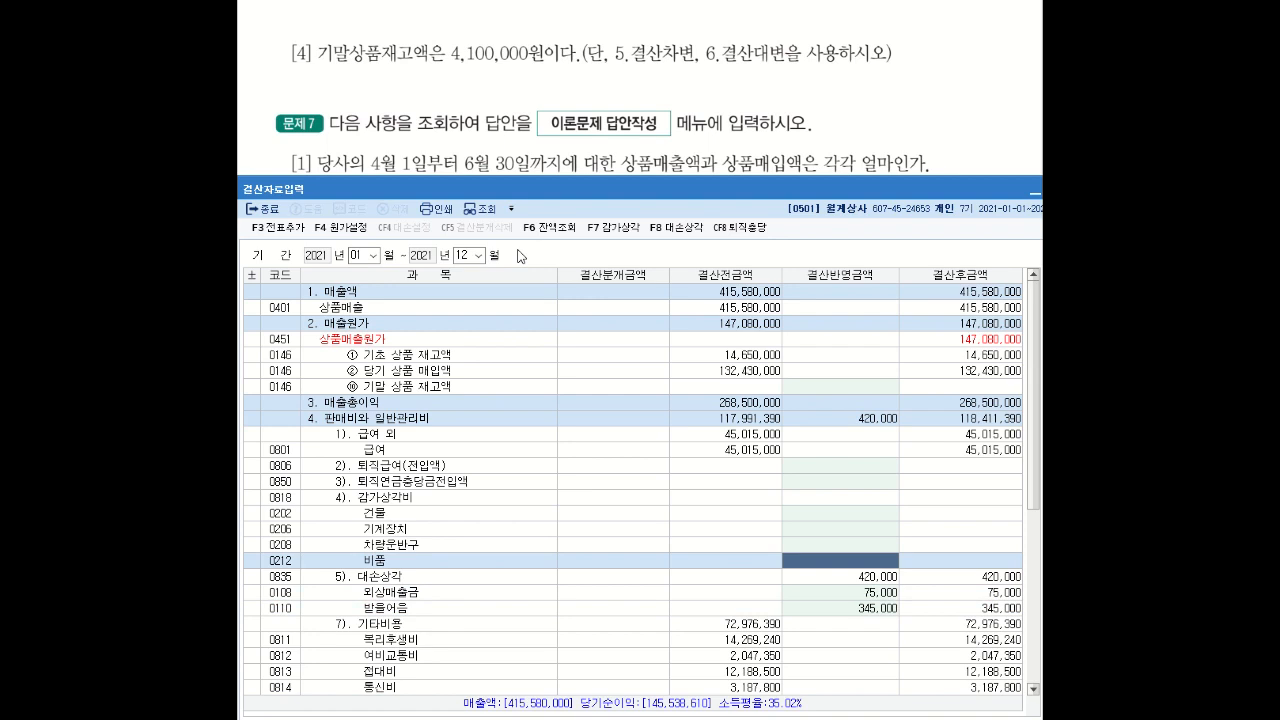
{"action": "key", "text": "ctrl+f"}
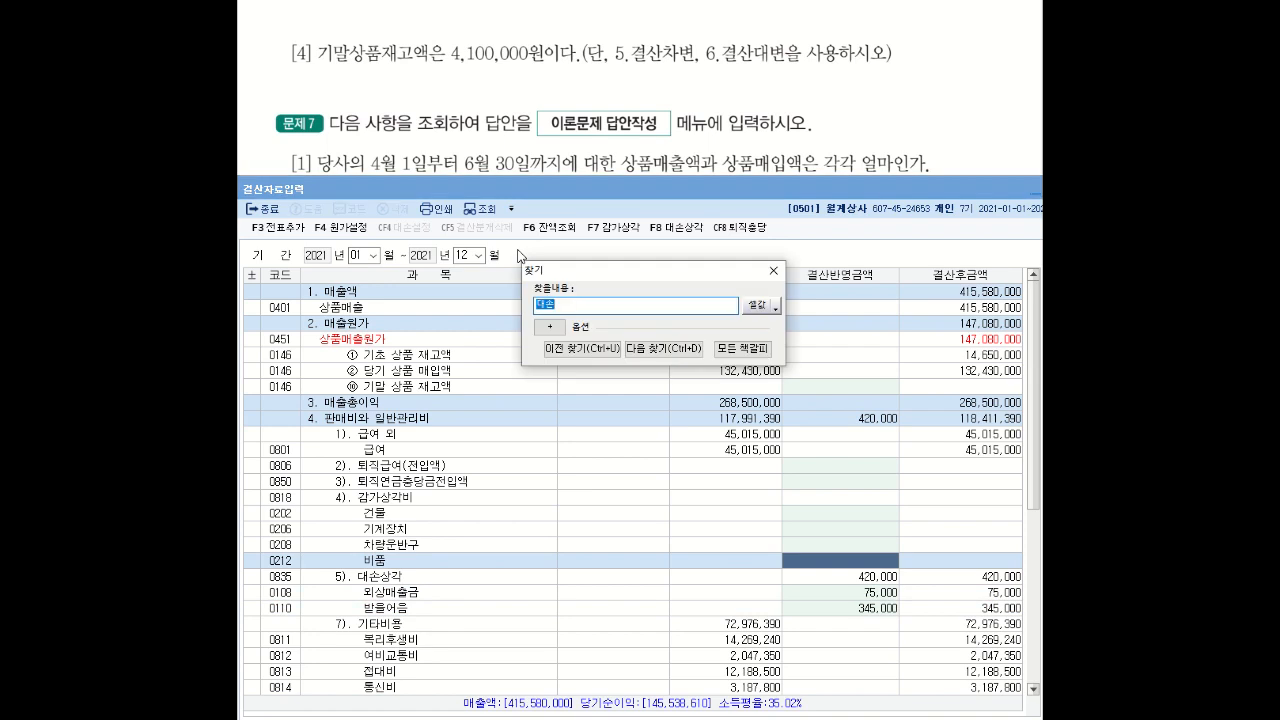
{"action": "type", "text": "상"}
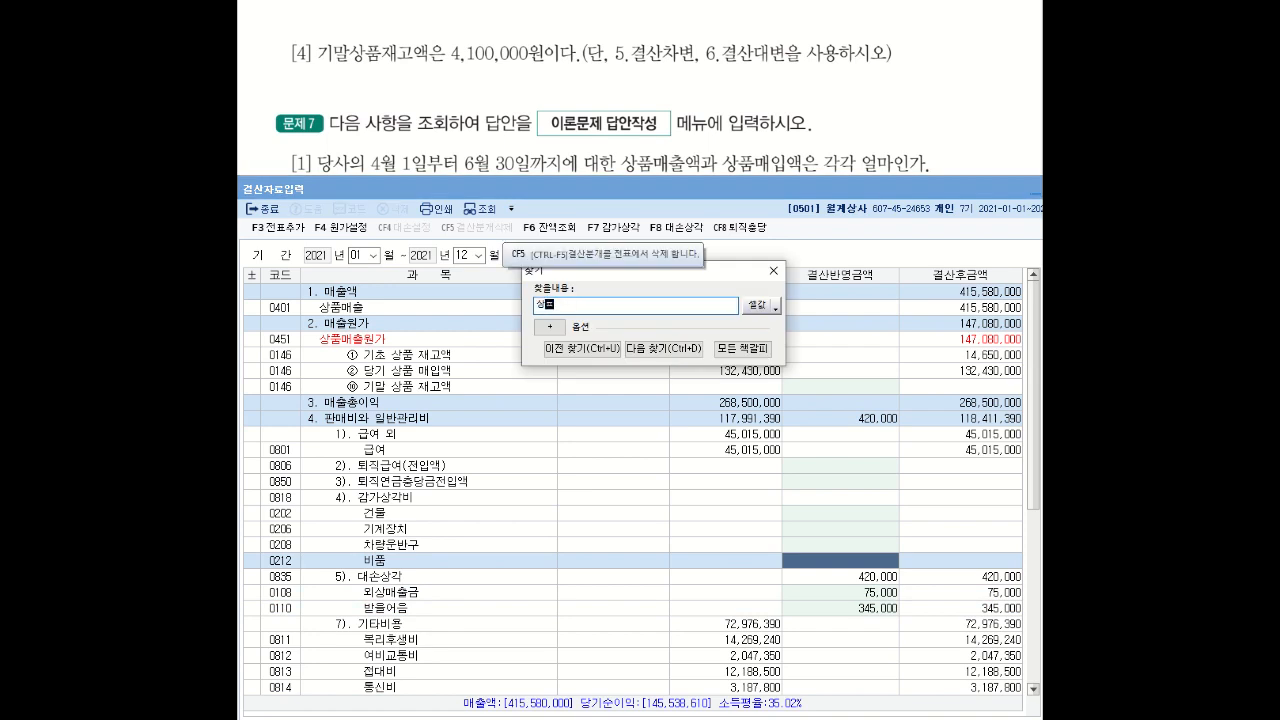
{"action": "type", "text": "품"}
{"action": "key", "text": "Return"}
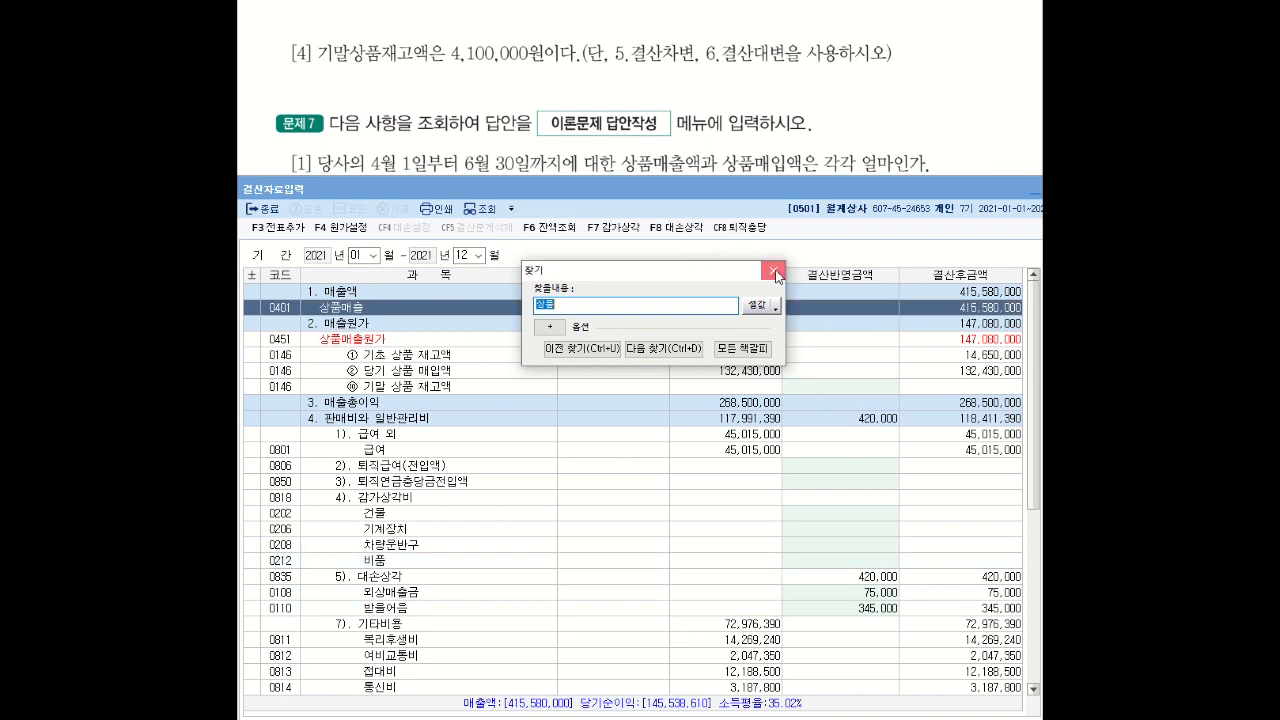
{"action": "left_click", "coordinate": [773, 270]}
- Set the 결산반영금액 of 기말 상품 재고액 to 4,100,000
{"action": "left_click", "coordinate": [443, 390]}
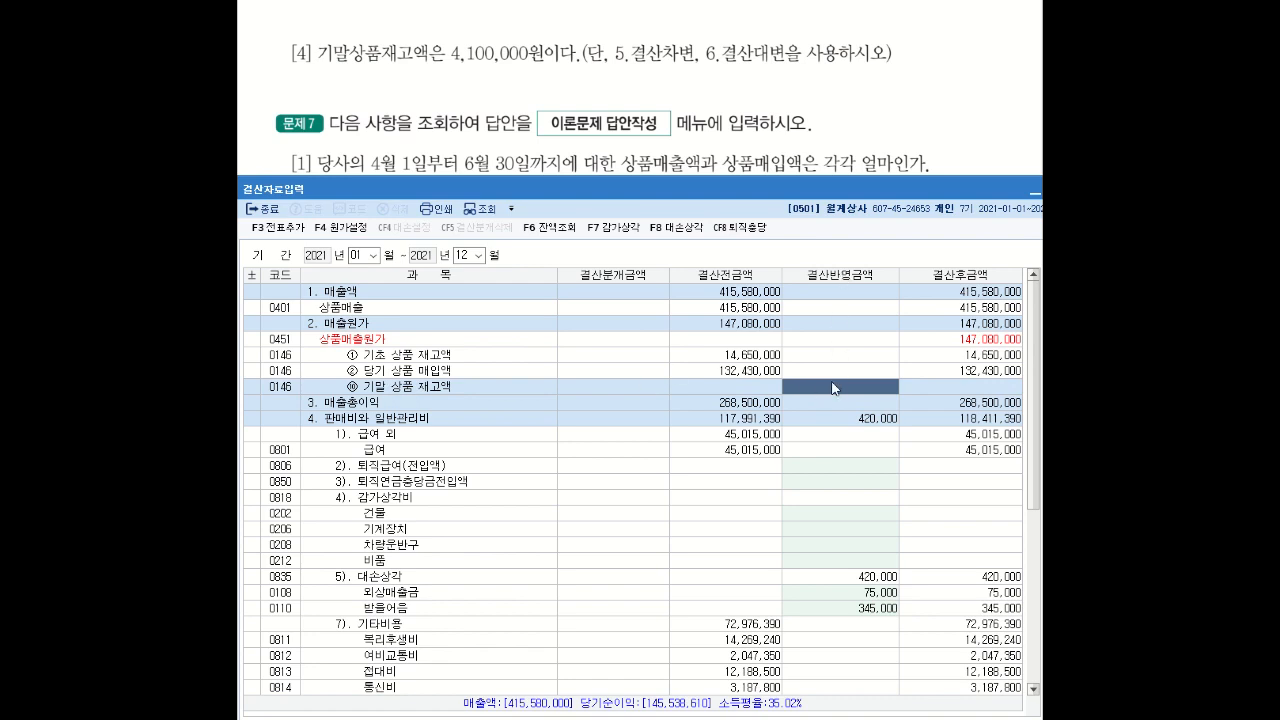
{"action": "type", "text": "4,100,000"}
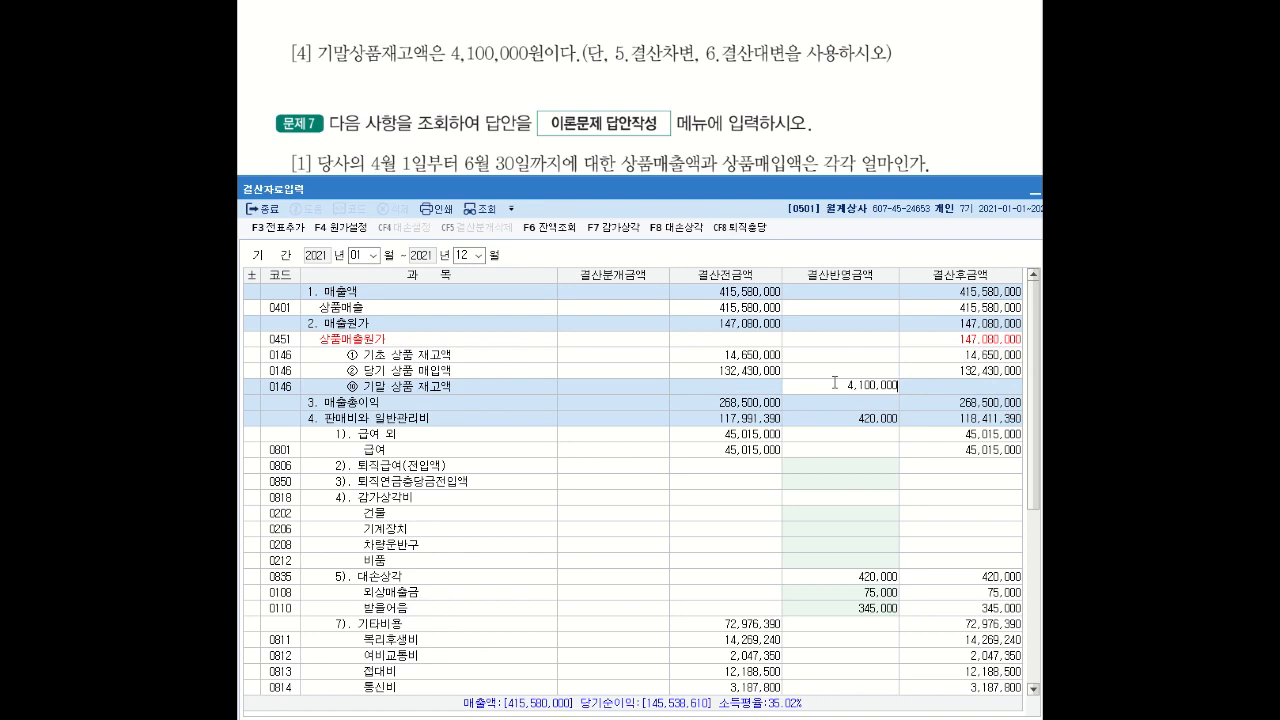
{"action": "key", "text": "Return"}
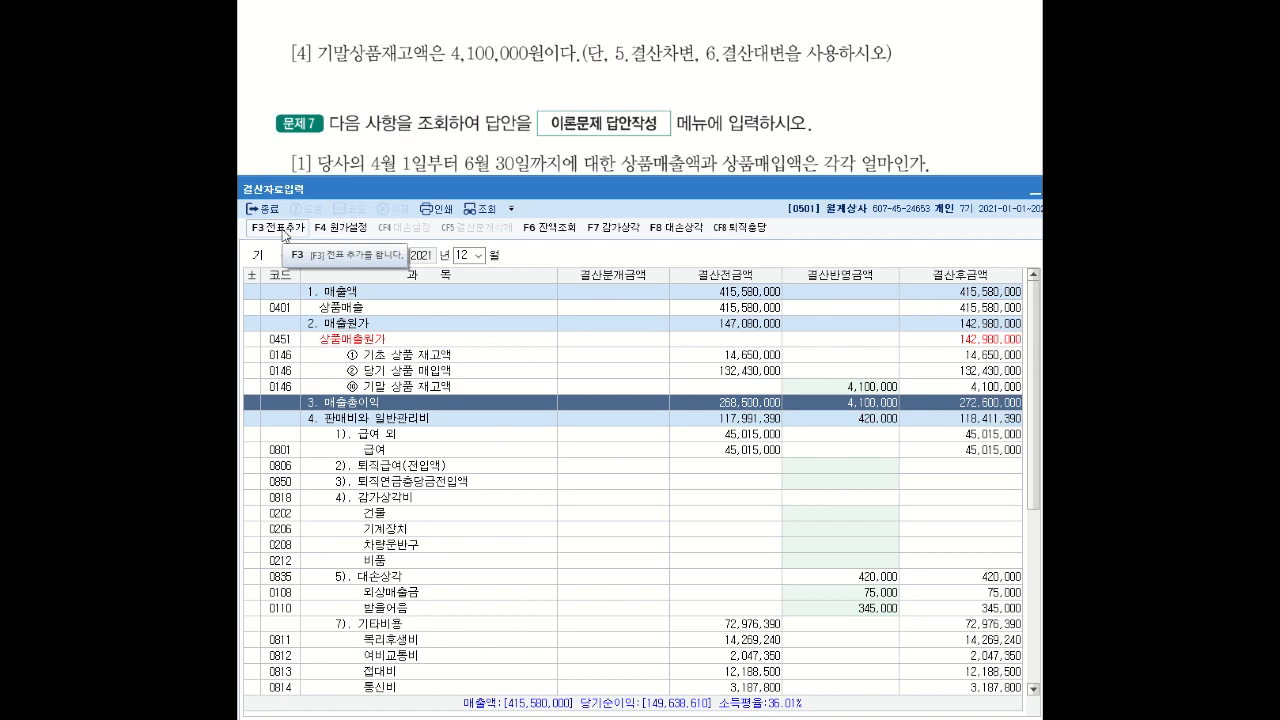
- Add the closing entries to the general vouchers (전표추가), confirming the request, and close the closing data entry
{"action": "left_click", "coordinate": [286, 236]}
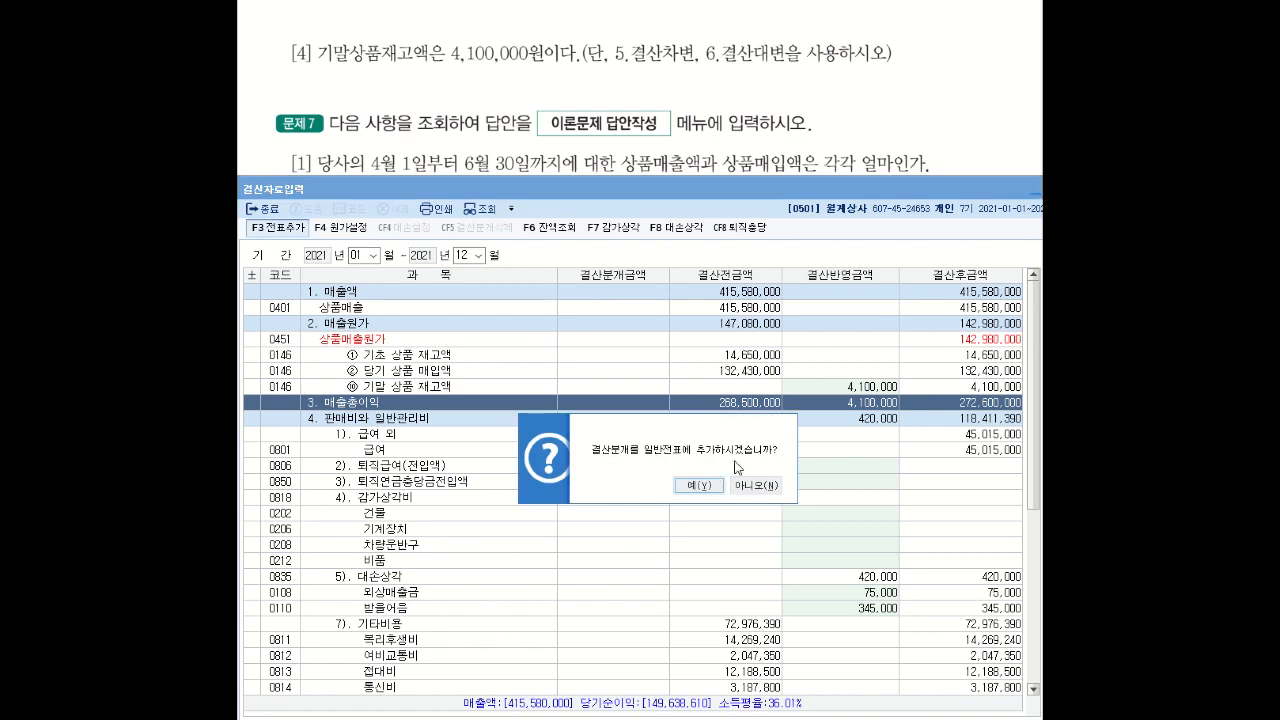
{"action": "left_click", "coordinate": [697, 486]}
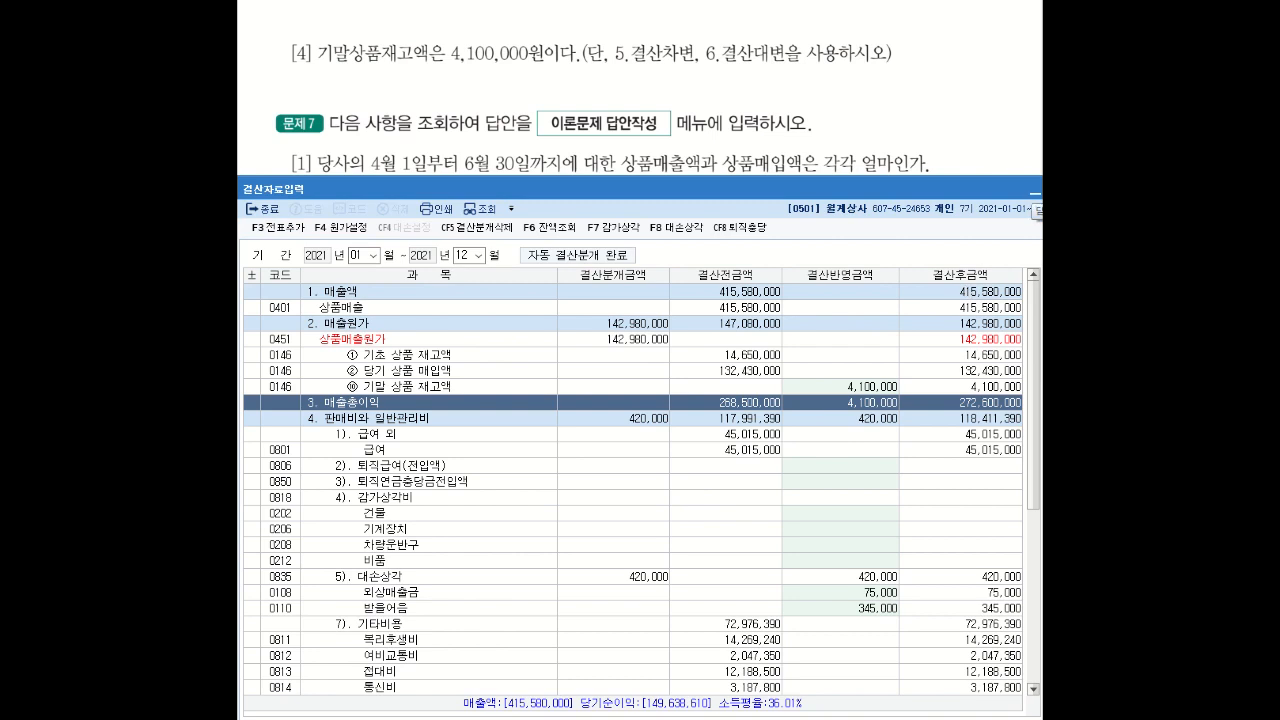
{"action": "left_click", "coordinate": [1036, 193]}
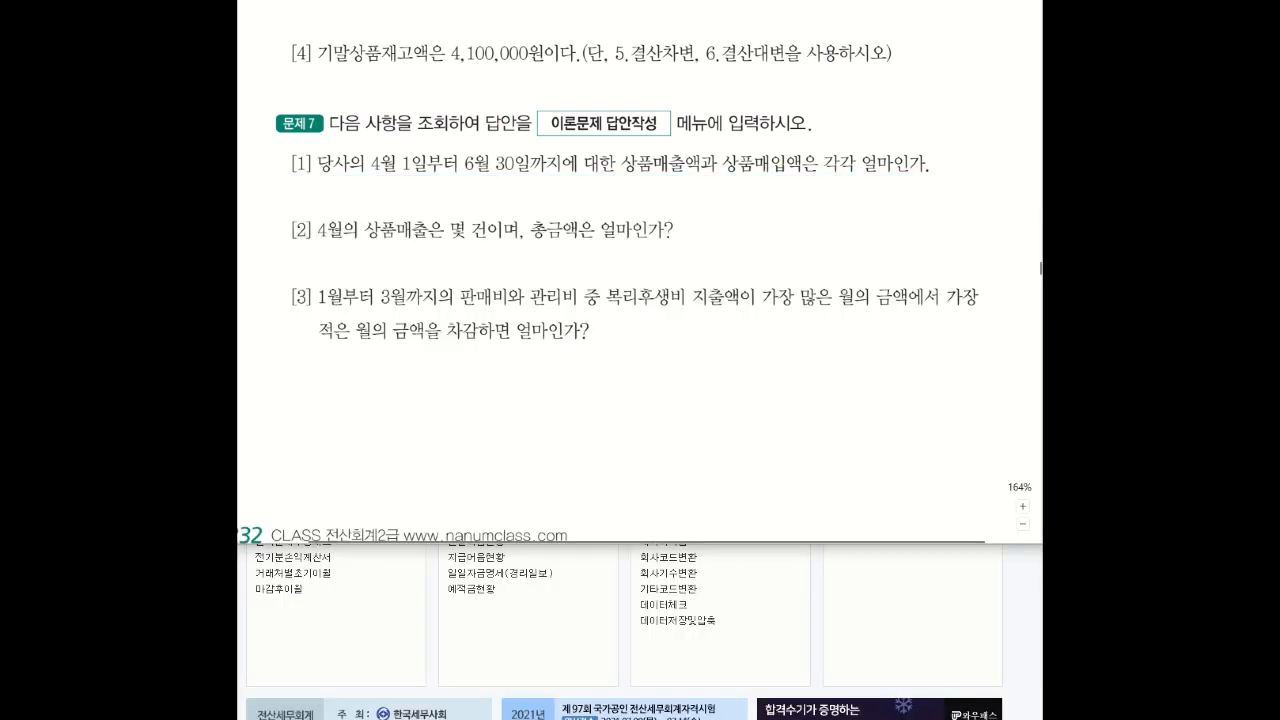
- Open the general voucher entry (일반전표입력), reload the December 31 vouchers, and check the generated 대손충당금 and 상품 closing entries
{"action": "left_click", "coordinate": [914, 619]}
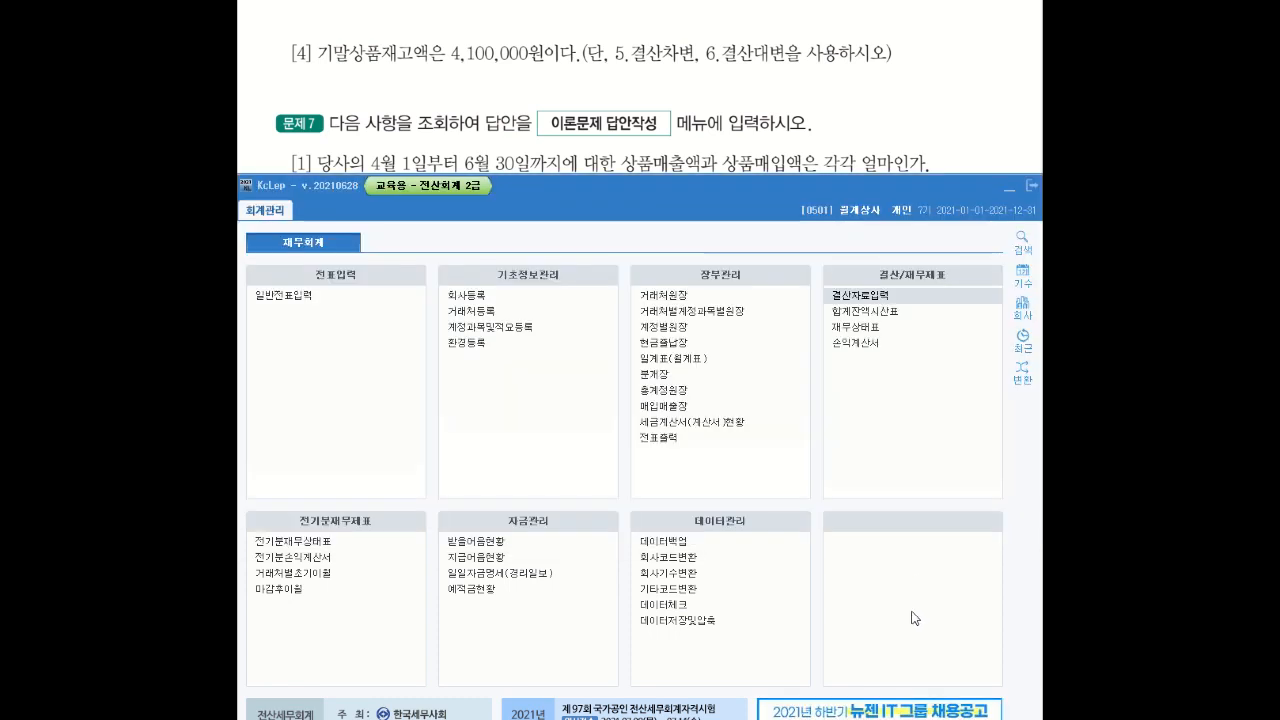
{"action": "left_click", "coordinate": [299, 301]}
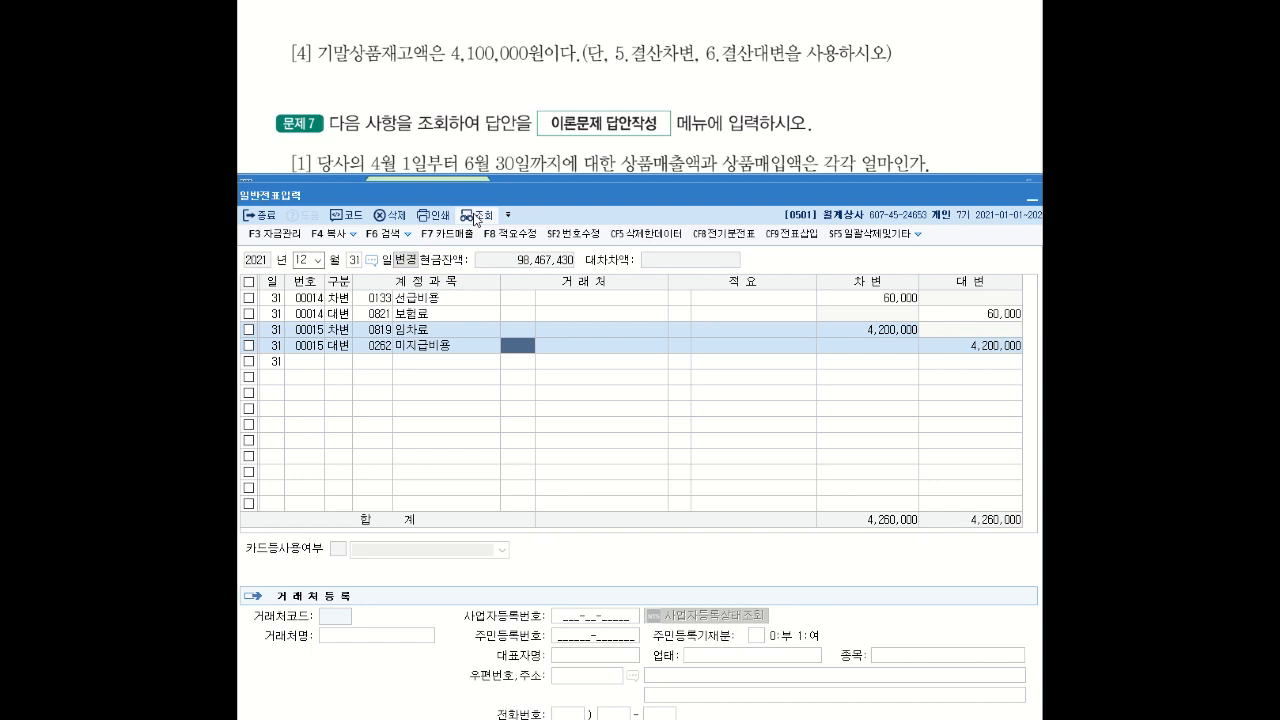
{"action": "left_click", "coordinate": [476, 218]}
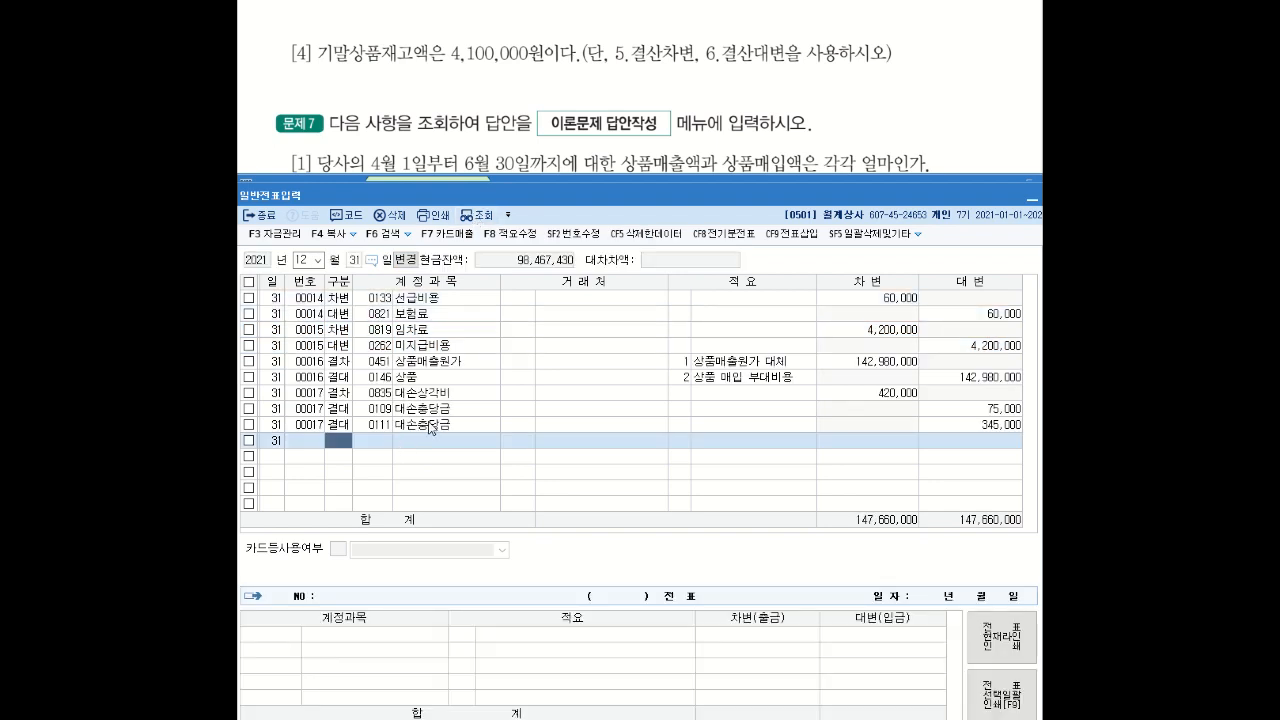
{"action": "left_click", "coordinate": [432, 426]}
{"action": "left_click", "coordinate": [451, 378]}
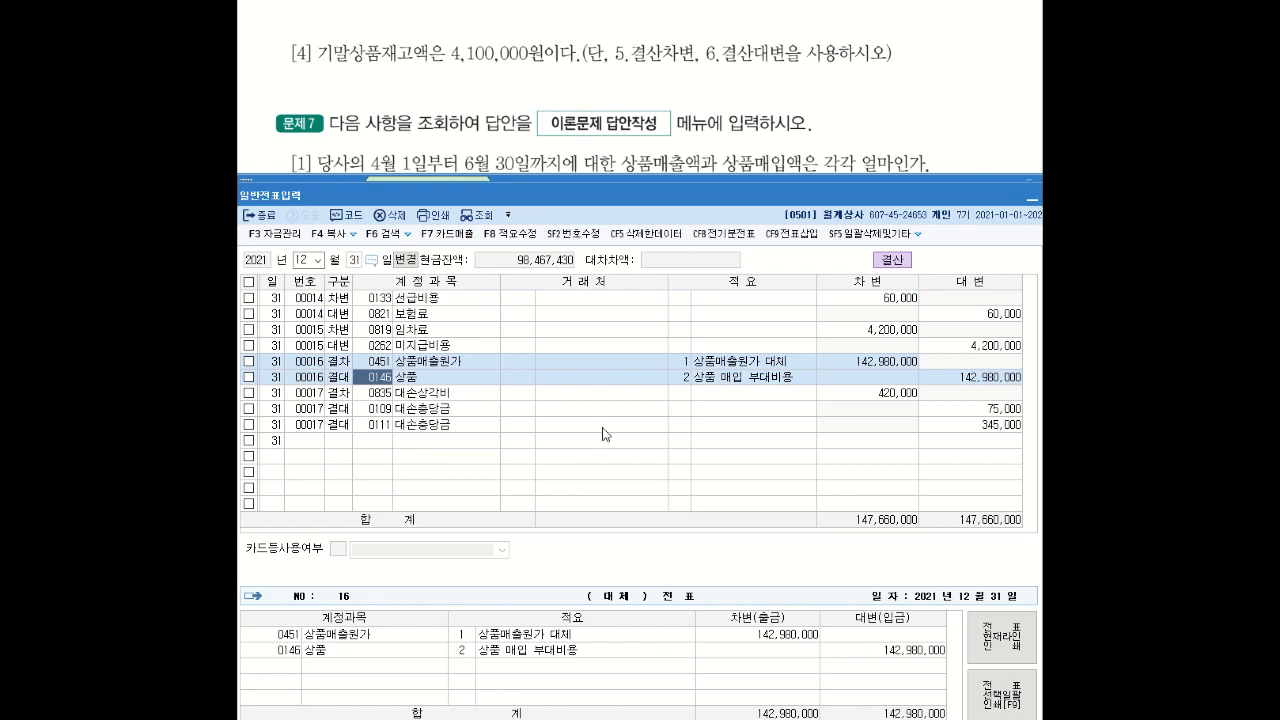
- Consult problem 7, close the general voucher entry, and open the 일계표(월계표) ledger for question [1]
{"action": "key", "text": "alt+Tab"}
{"action": "scroll", "coordinate": [620, 297], "scroll_direction": "down", "scroll_amount": 2}
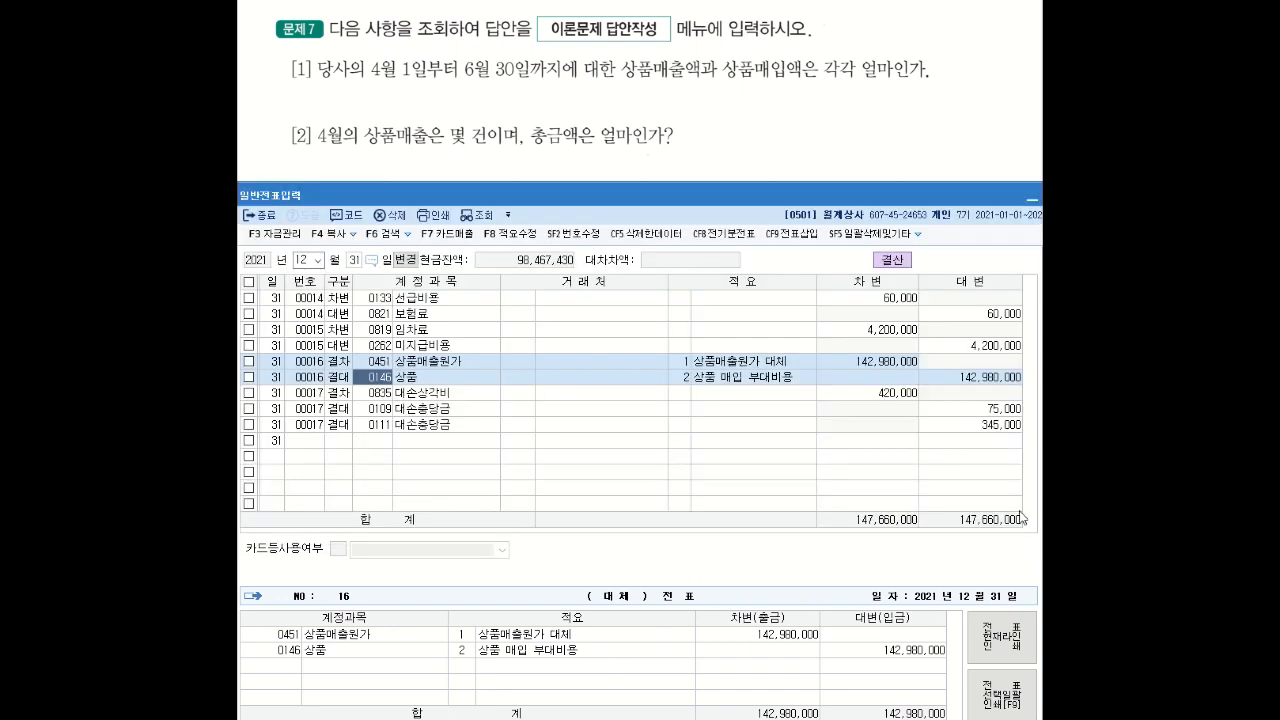
{"action": "key", "text": "Escape"}
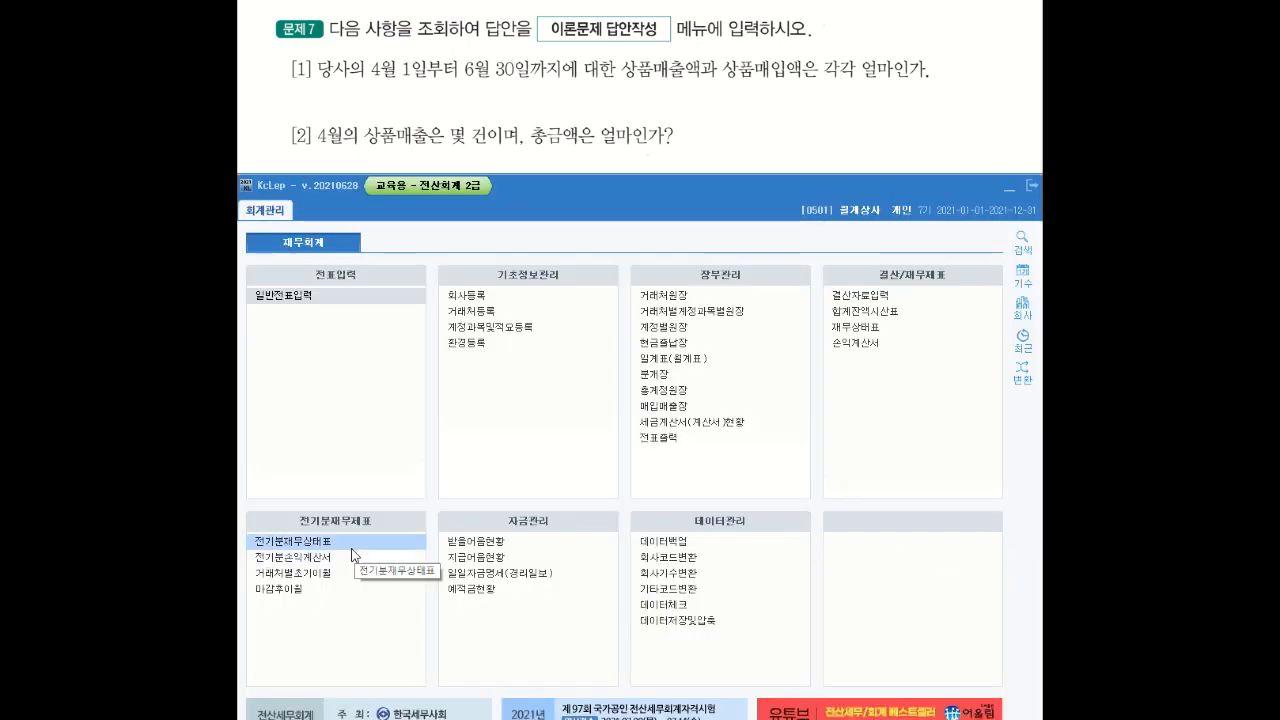
{"action": "left_click", "coordinate": [700, 362]}
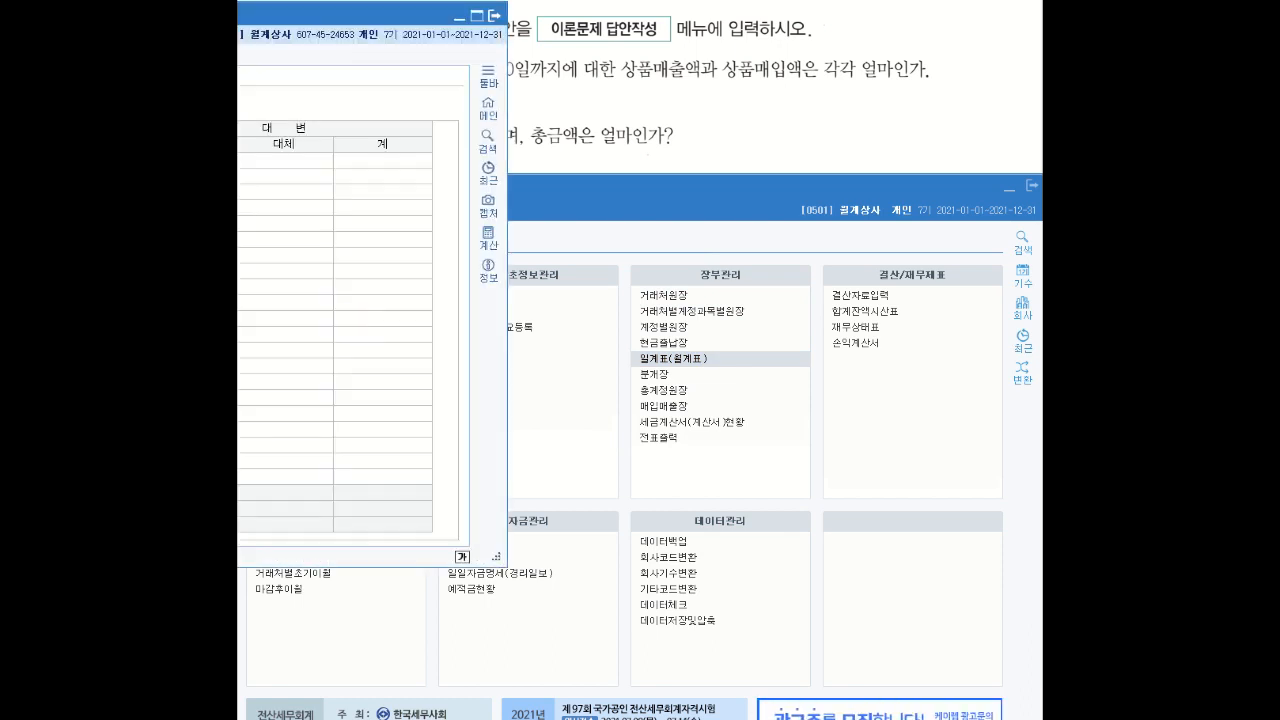
{"action": "left_click_drag", "start_coordinate": [632, 194], "coordinate": [639, 192]}
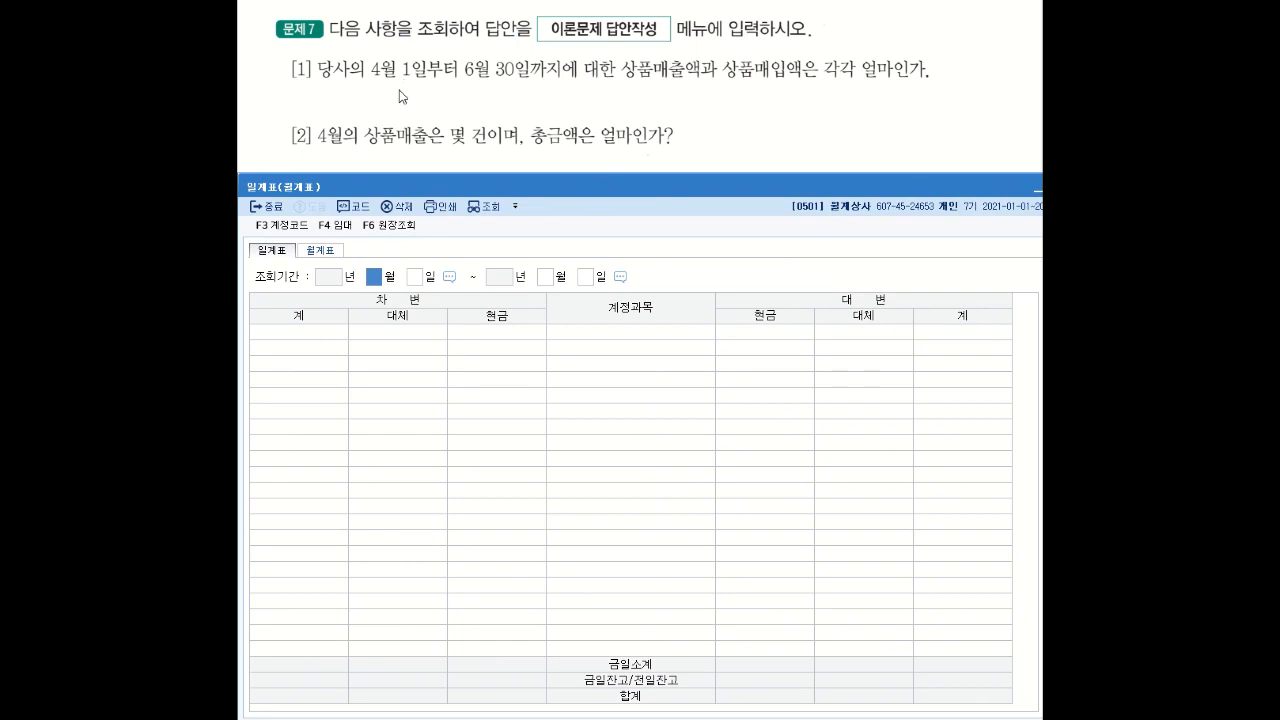
- Query the monthly summary (월계표) for April to June 2021 and examine the 상품매출 row
{"action": "left_click", "coordinate": [333, 254]}
{"action": "type", "text": "04"}
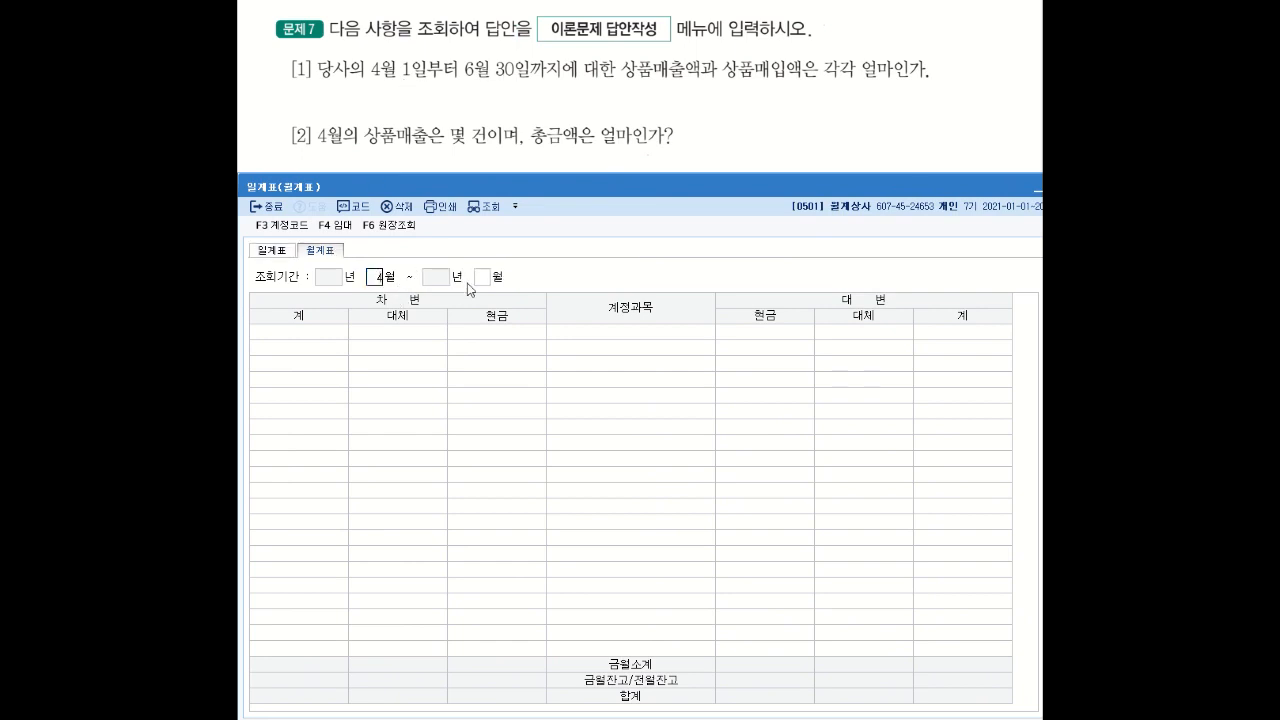
{"action": "left_click", "coordinate": [481, 278]}
{"action": "type", "text": "6"}
{"action": "key", "text": "Return"}
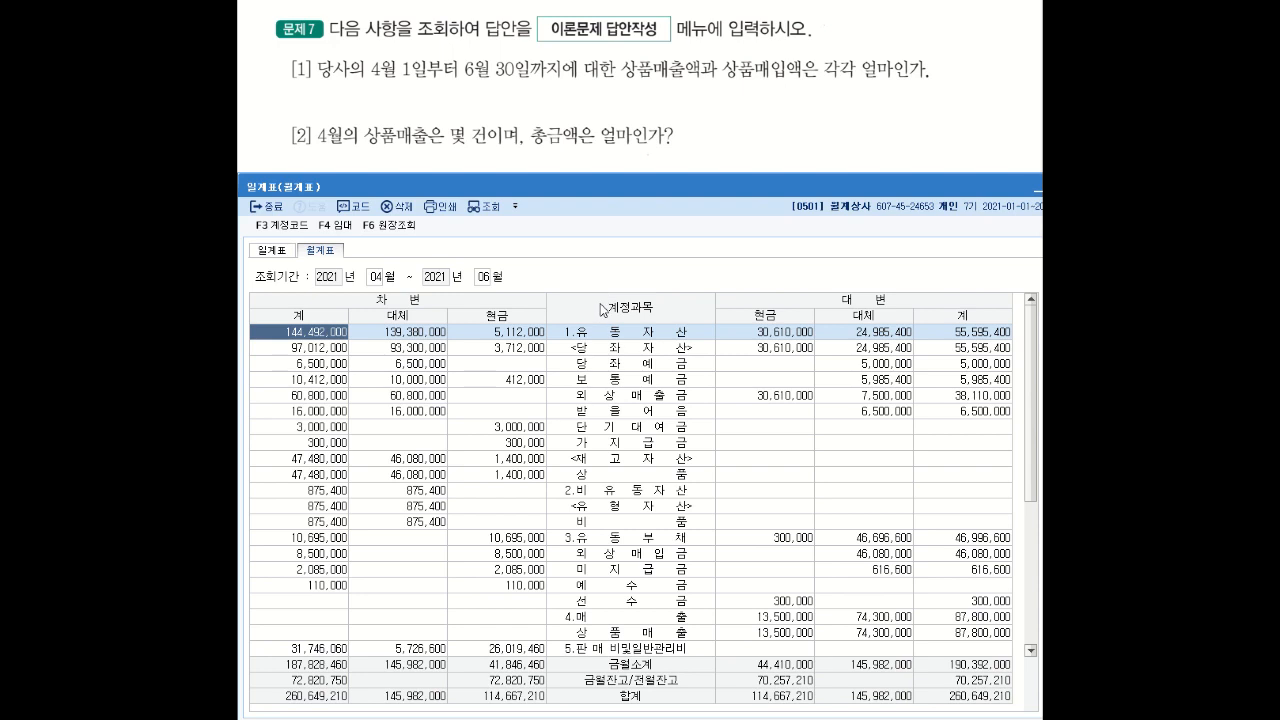
{"action": "left_click", "coordinate": [630, 631]}
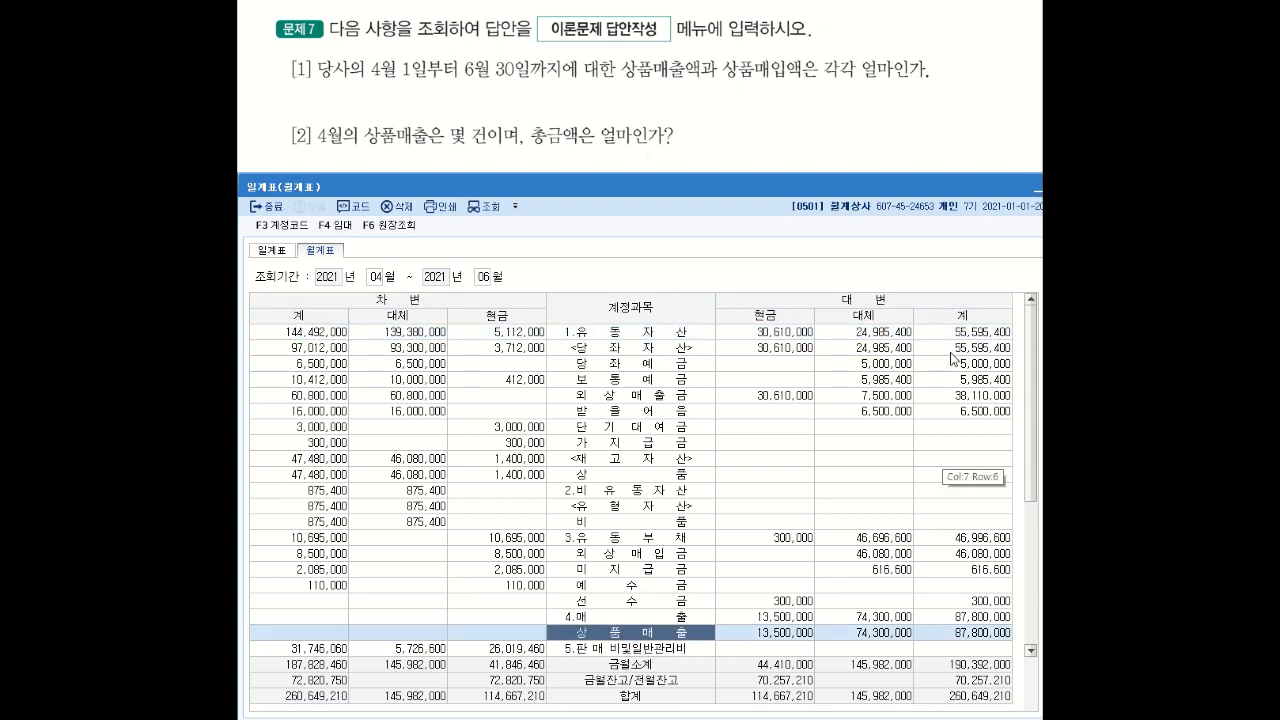
- Compare the 상품매출 credit total with the 상품 debit total in the April–June monthly summary for question [1]
{"action": "left_click", "coordinate": [985, 637]}
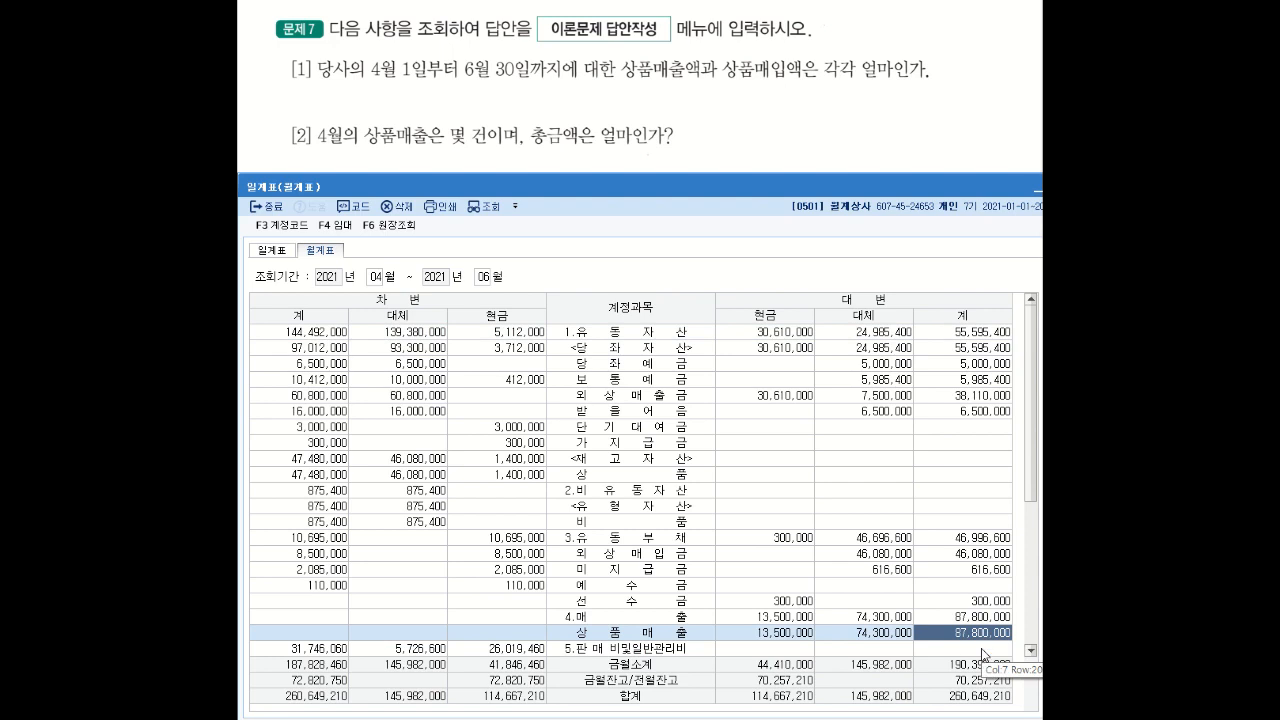
{"action": "left_click", "coordinate": [697, 477]}
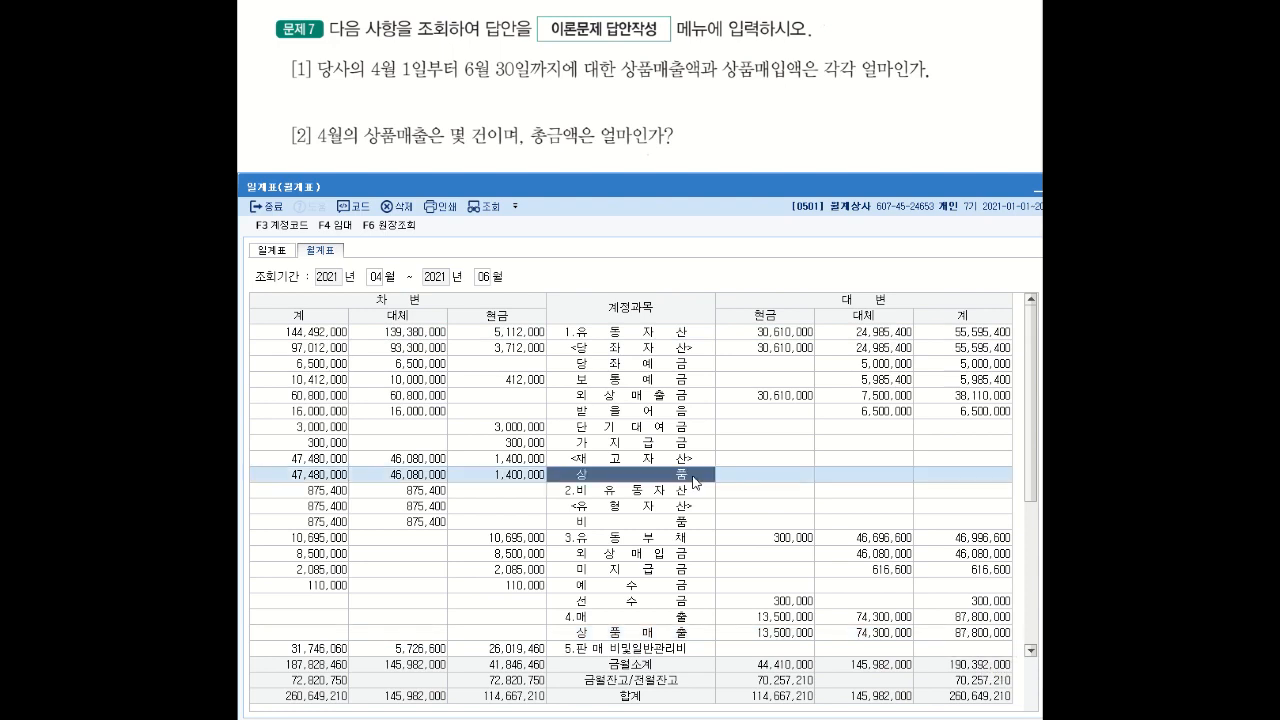
{"action": "left_click", "coordinate": [302, 476]}
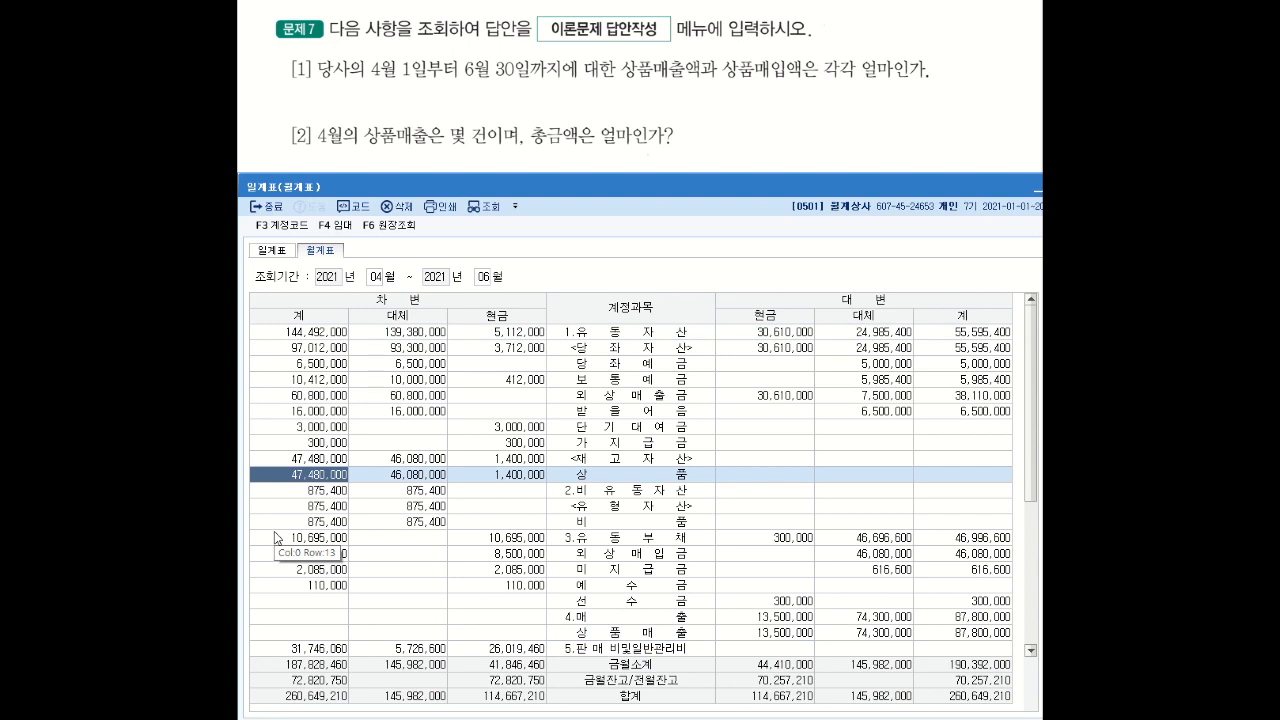
{"action": "left_click", "coordinate": [970, 634]}
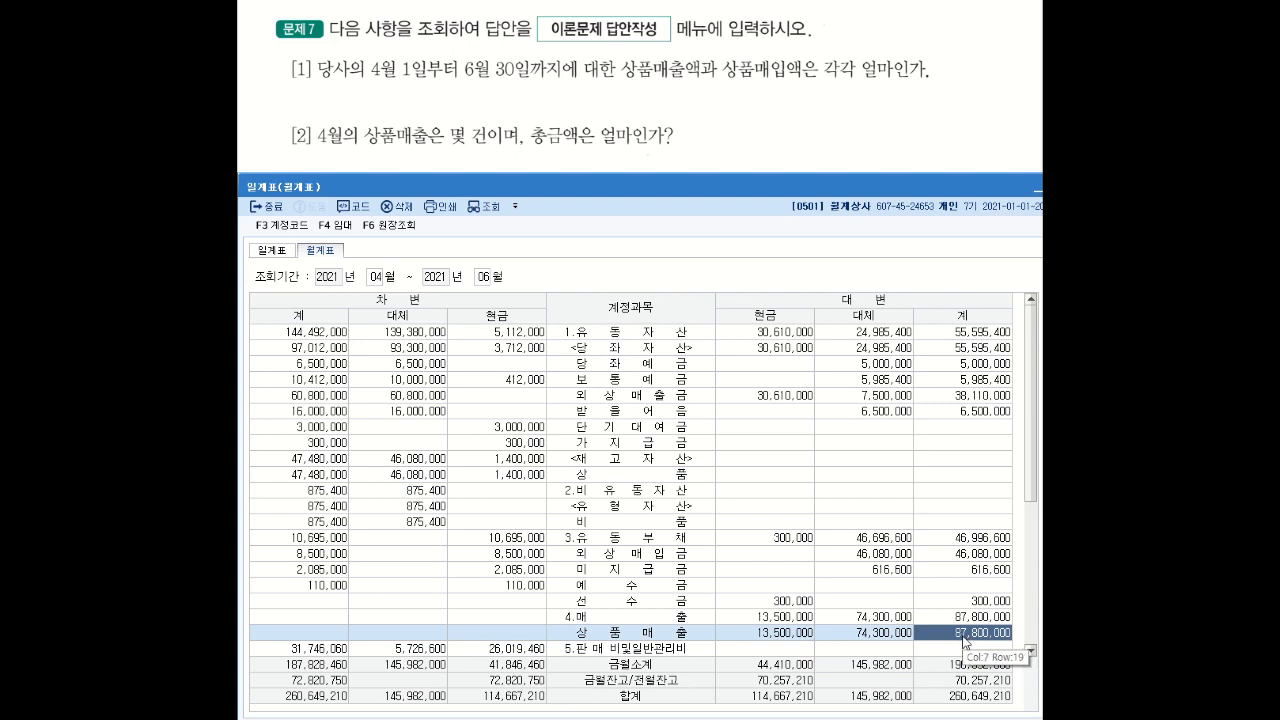
{"action": "left_click", "coordinate": [622, 476]}
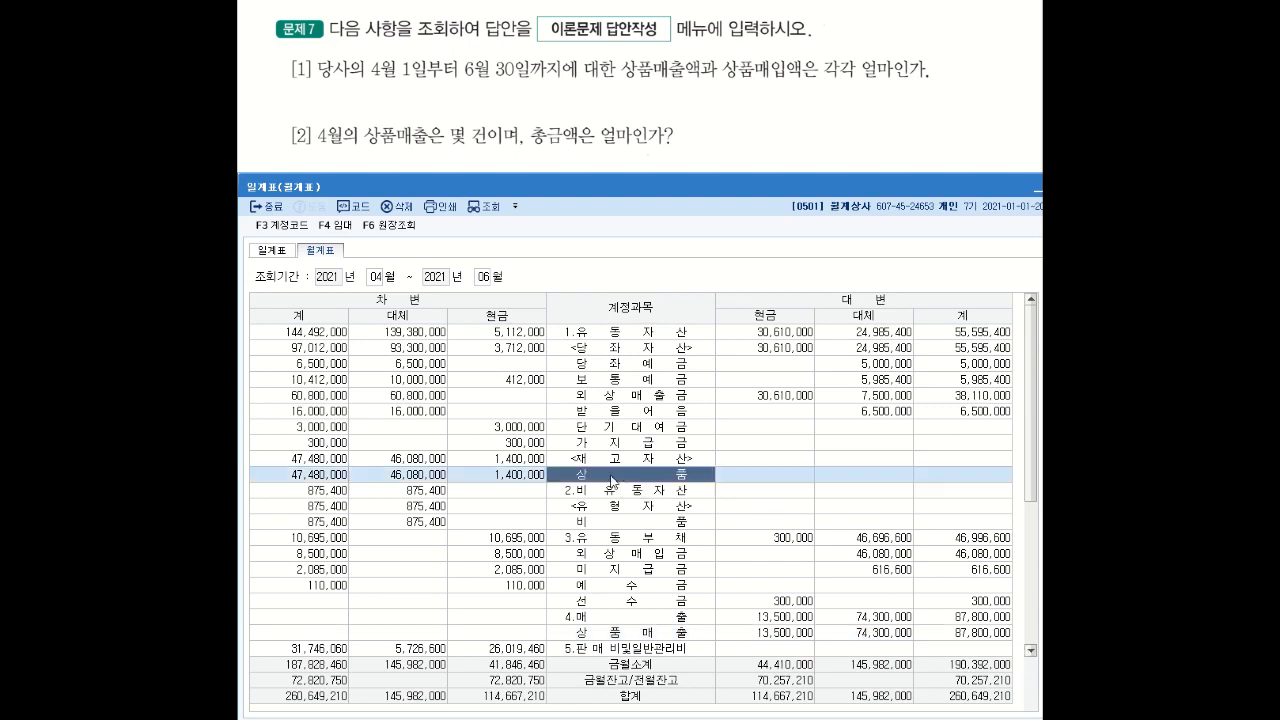
{"action": "left_click", "coordinate": [263, 476]}
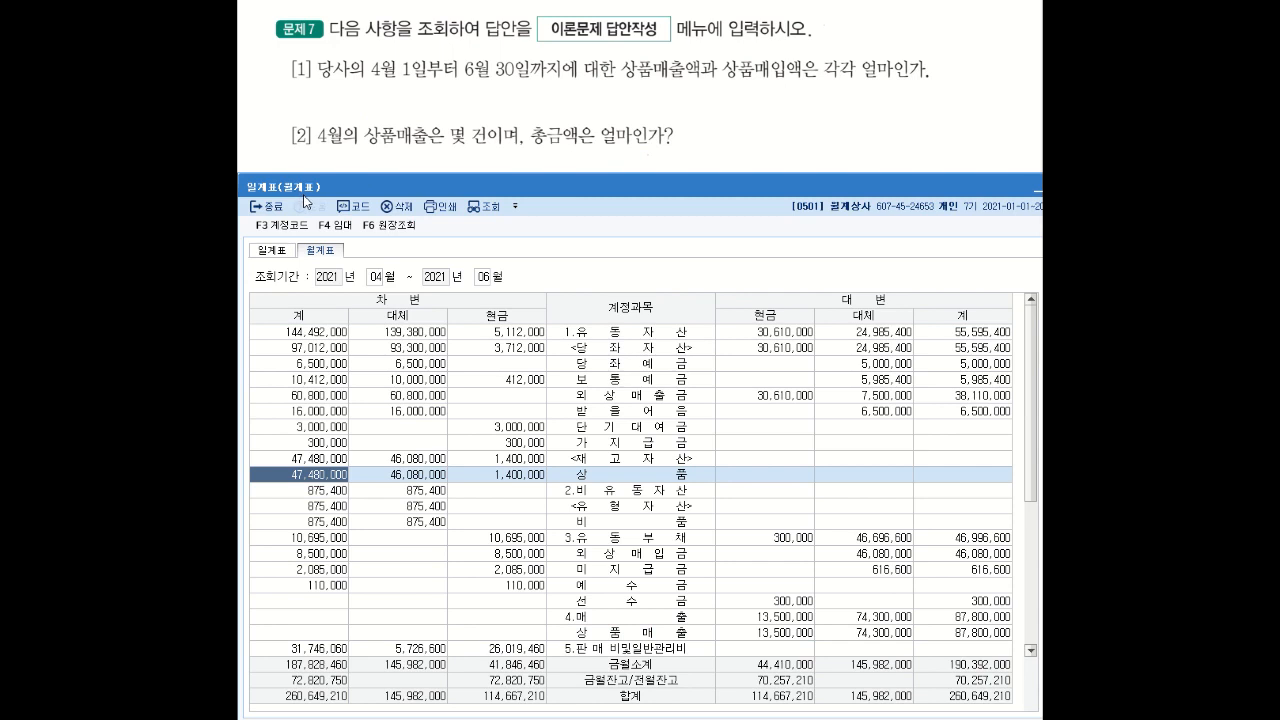
- Limit the monthly summary (월계표) to April 2021 and open the ledger detail (원장조회) of 상품매출
{"action": "left_click", "coordinate": [482, 280]}
{"action": "type", "text": "4"}
{"action": "key", "text": "Return"}
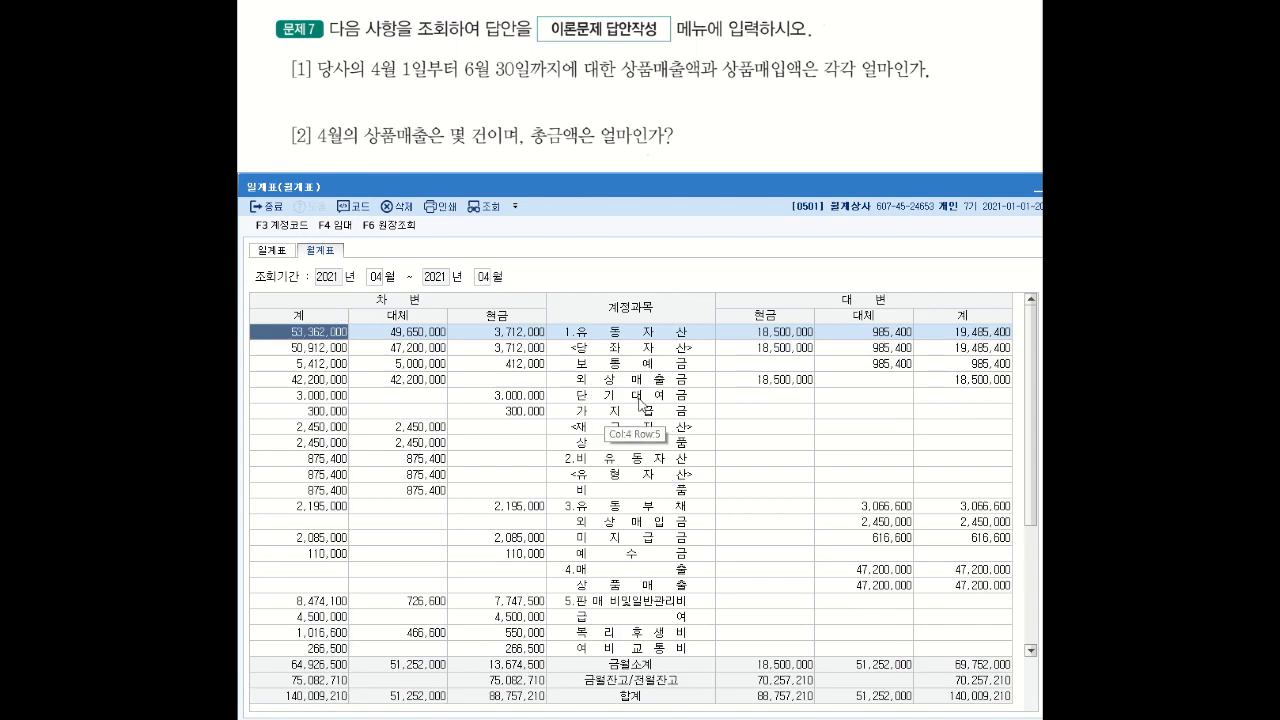
{"action": "left_click", "coordinate": [664, 586]}
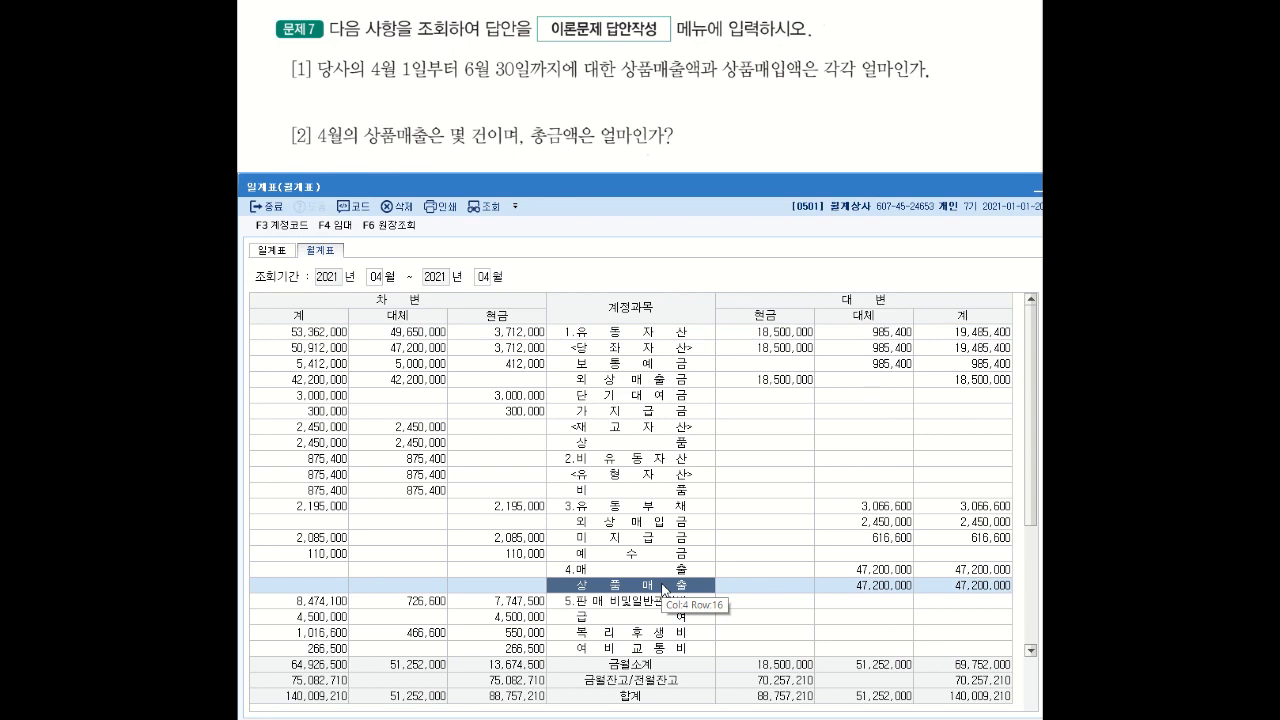
{"action": "double_click", "coordinate": [664, 590]}
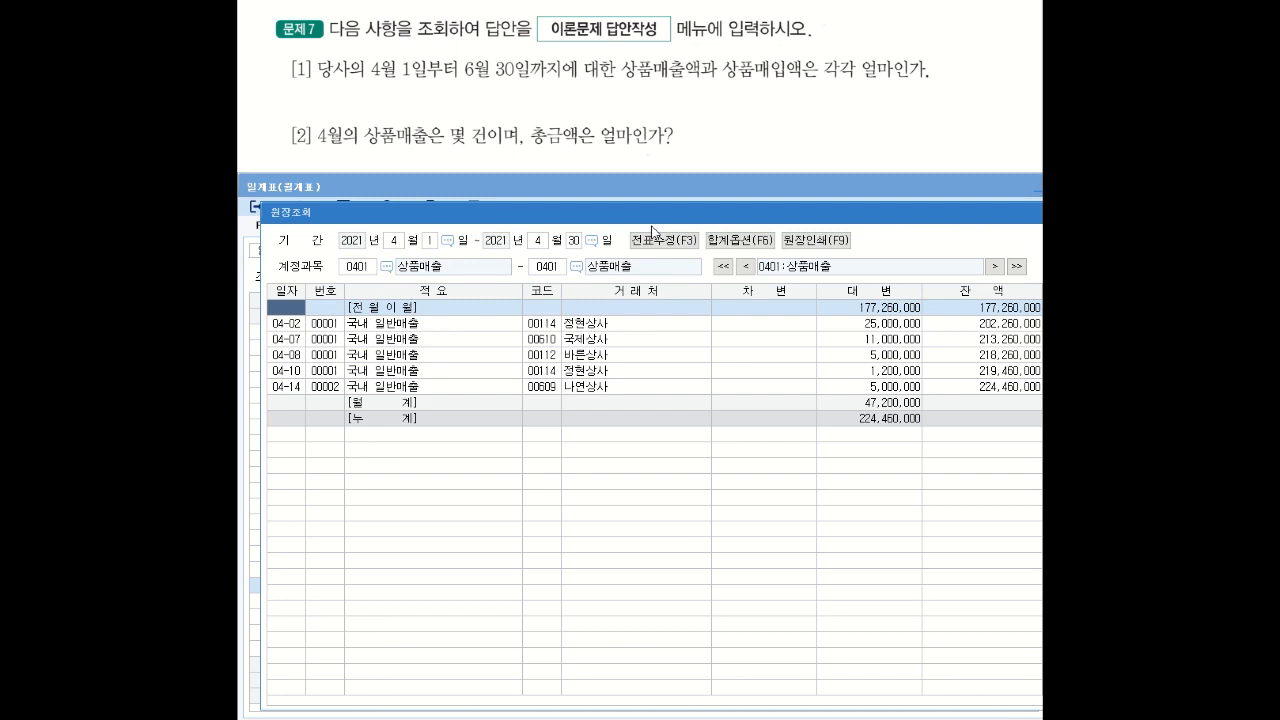
- Count the individual April 상품매출 entries and check their monthly credit total for question [2]
{"action": "left_click", "coordinate": [408, 326]}
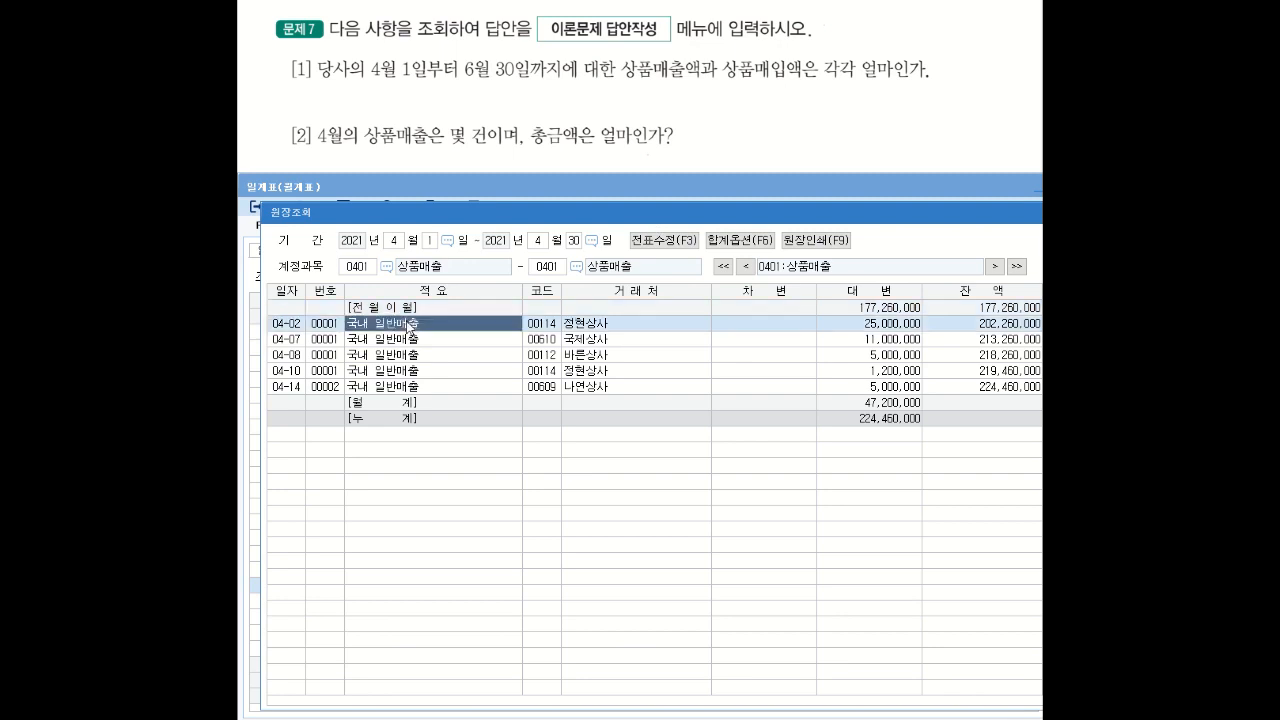
{"action": "left_click", "coordinate": [404, 344]}
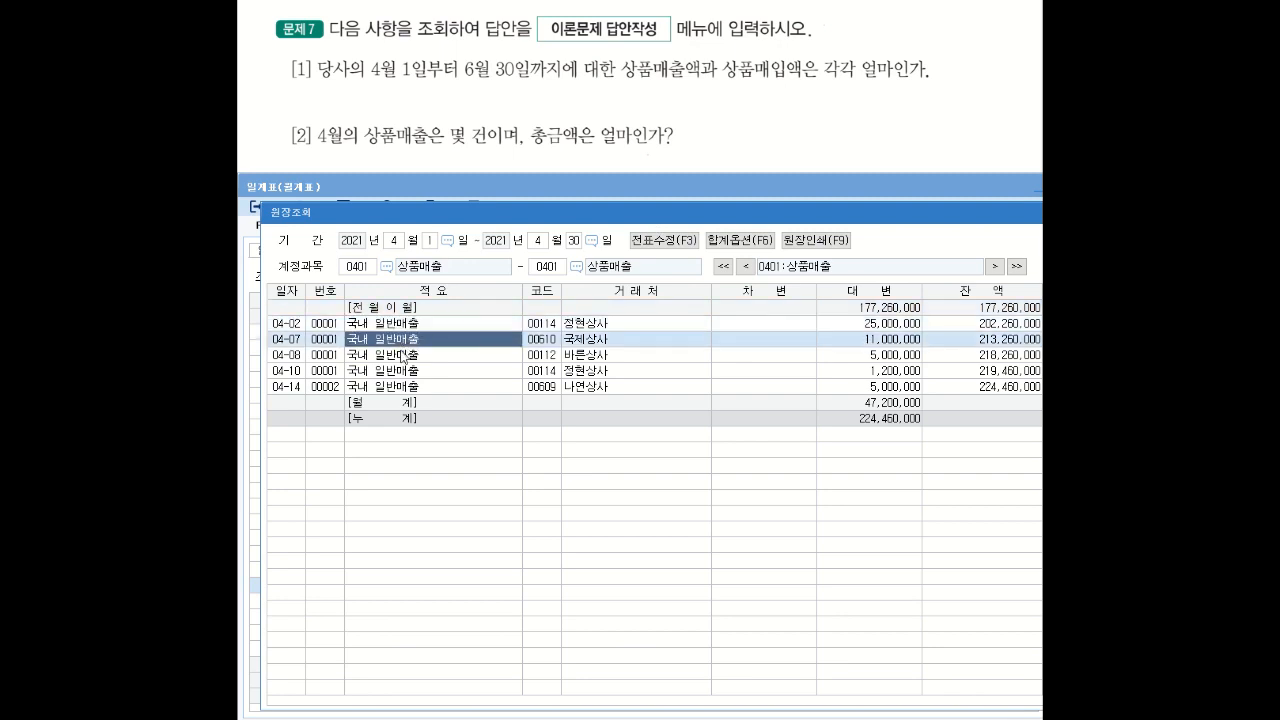
{"action": "left_click", "coordinate": [405, 358]}
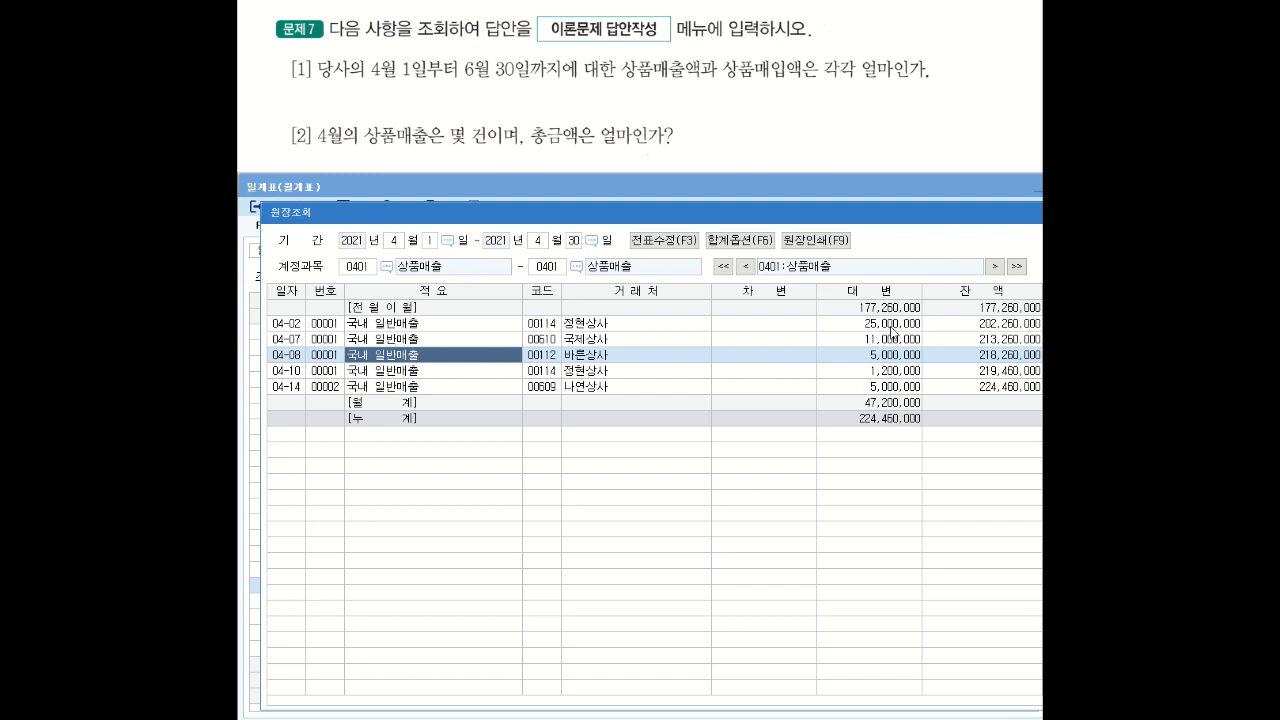
{"action": "left_click", "coordinate": [889, 406]}
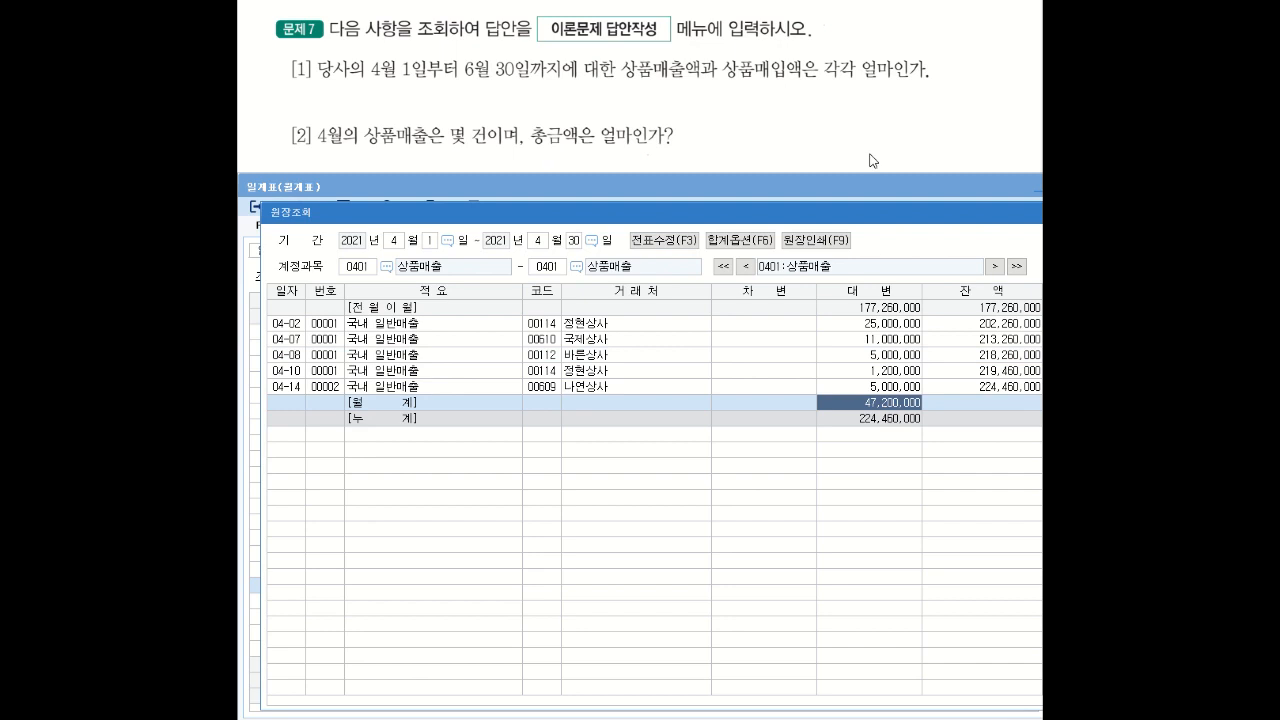
- Consult question [3], close the 상품매출 ledger detail, and close the 일계표(월계표)
{"action": "scroll", "coordinate": [873, 163], "scroll_direction": "down", "scroll_amount": 5}
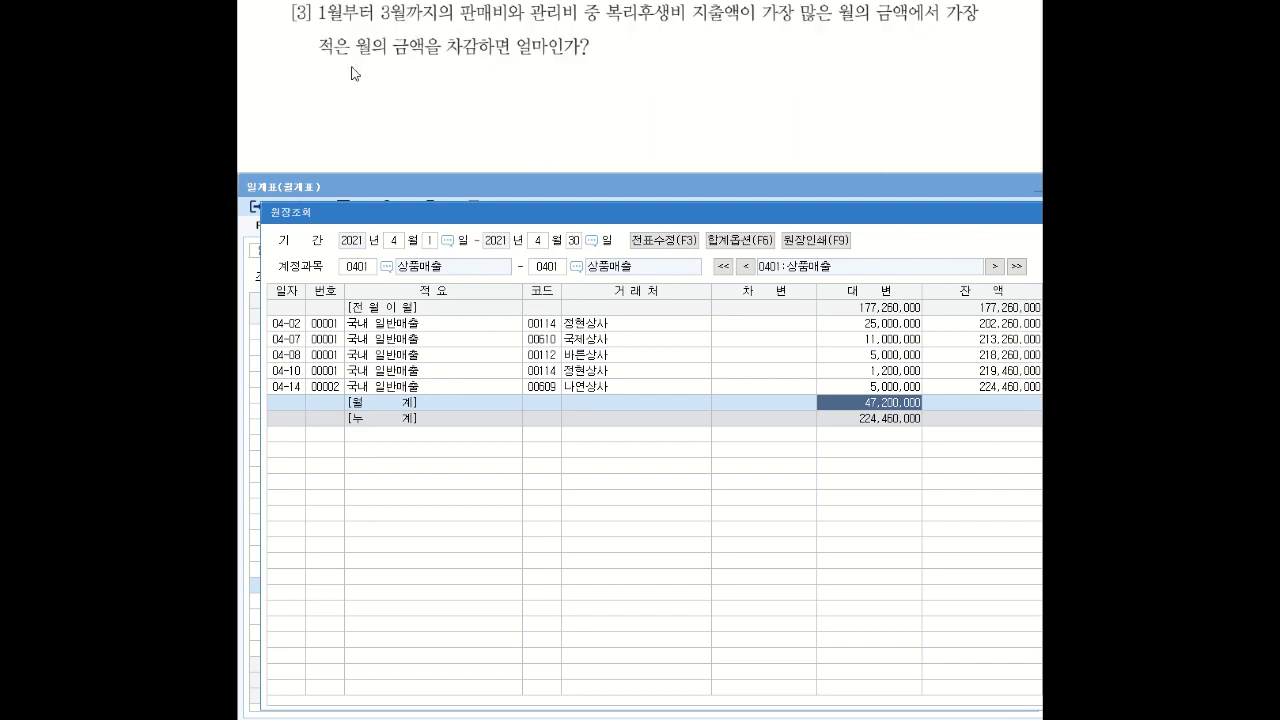
{"action": "scroll", "coordinate": [357, 75], "scroll_direction": "up", "scroll_amount": 2}
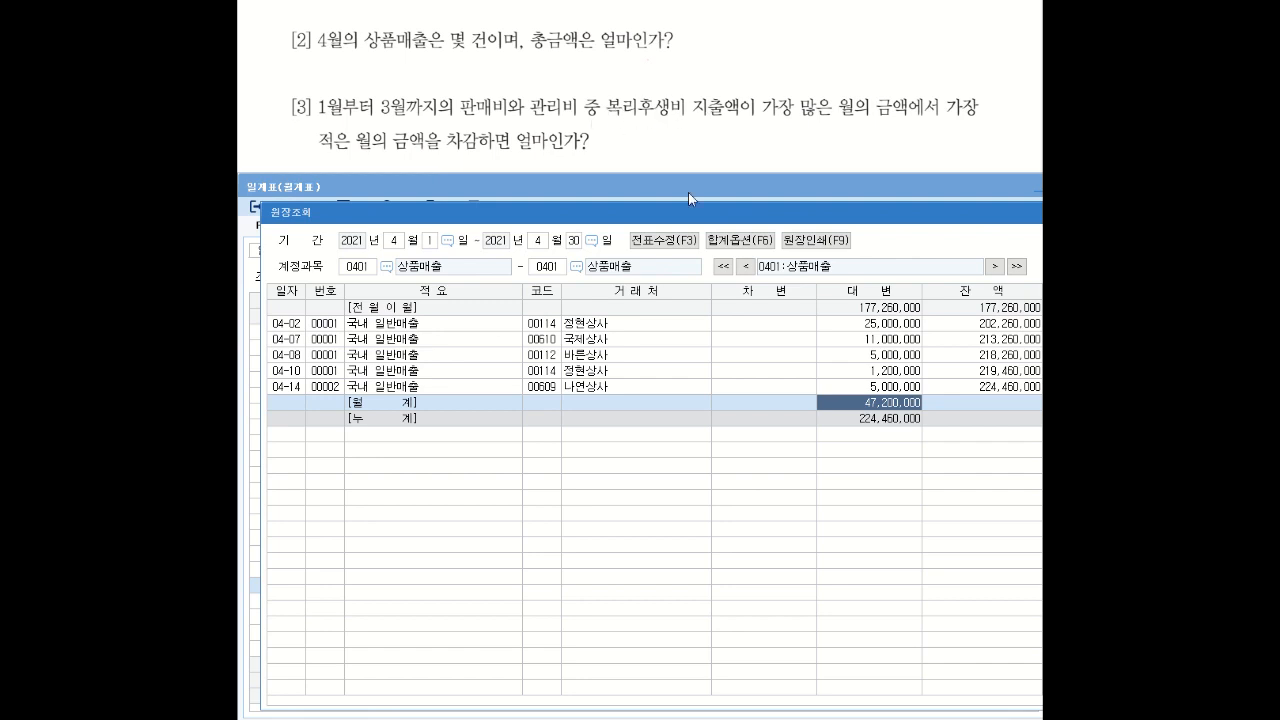
{"action": "left_click_drag", "start_coordinate": [698, 207], "coordinate": [683, 206]}
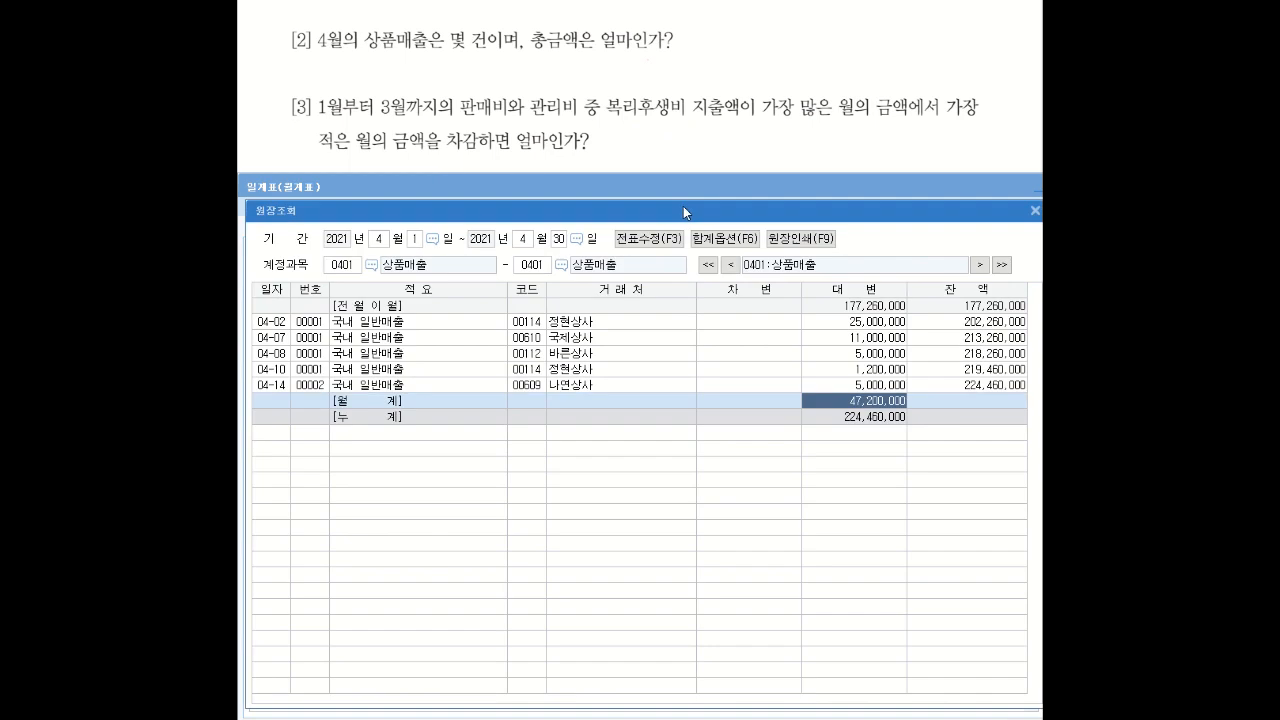
{"action": "left_click", "coordinate": [1035, 210]}
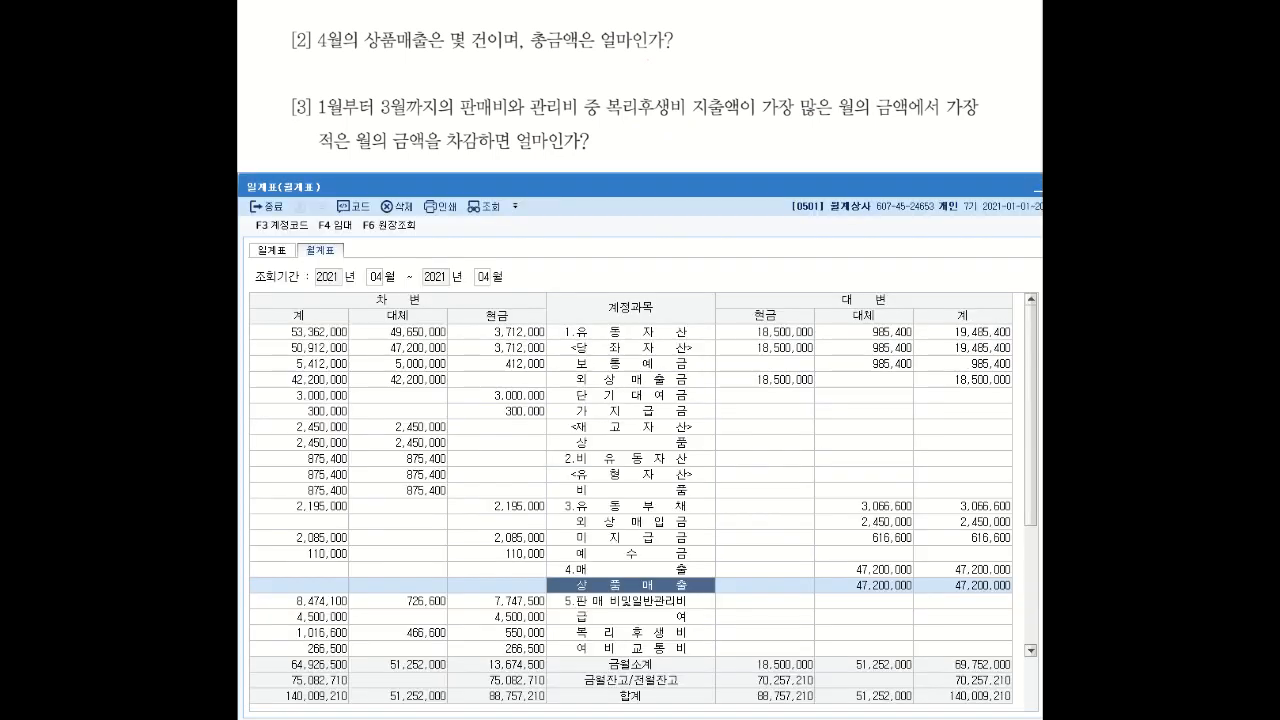
{"action": "left_click", "coordinate": [1036, 212]}
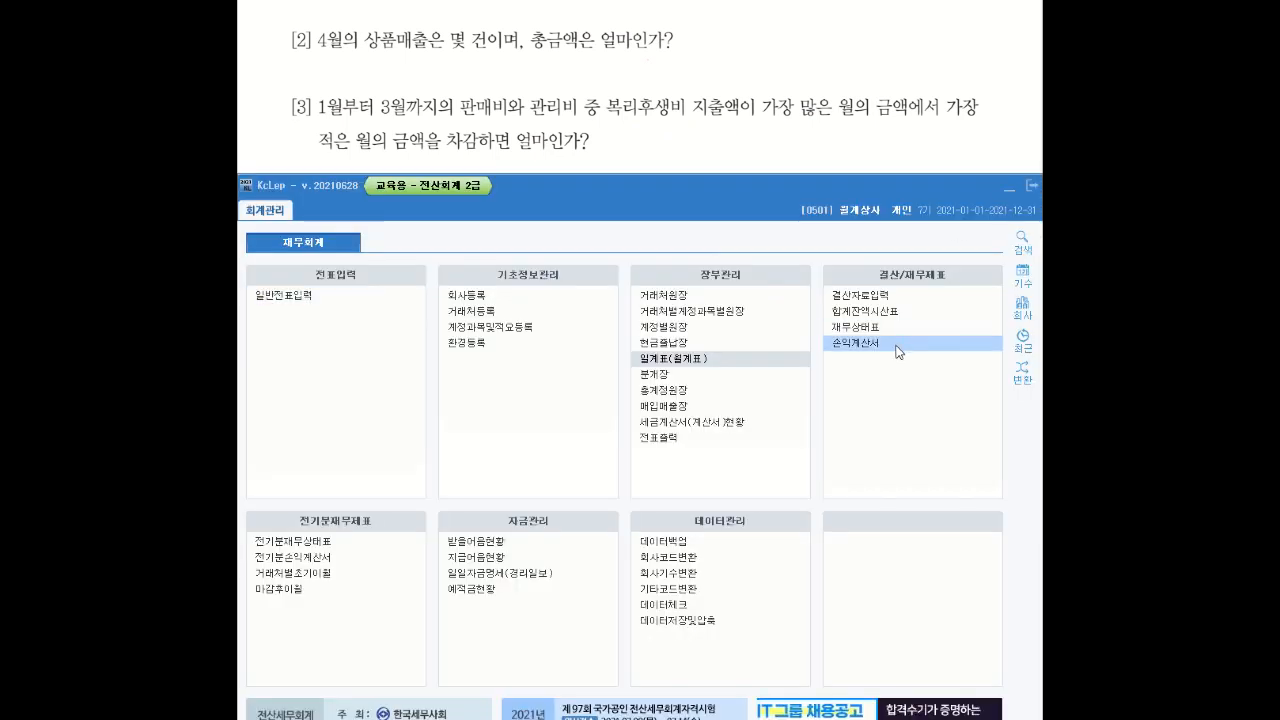
- Open the general ledger (총계정원장) and set its period to January 1 through March 31, 2021
{"action": "left_click", "coordinate": [687, 405]}
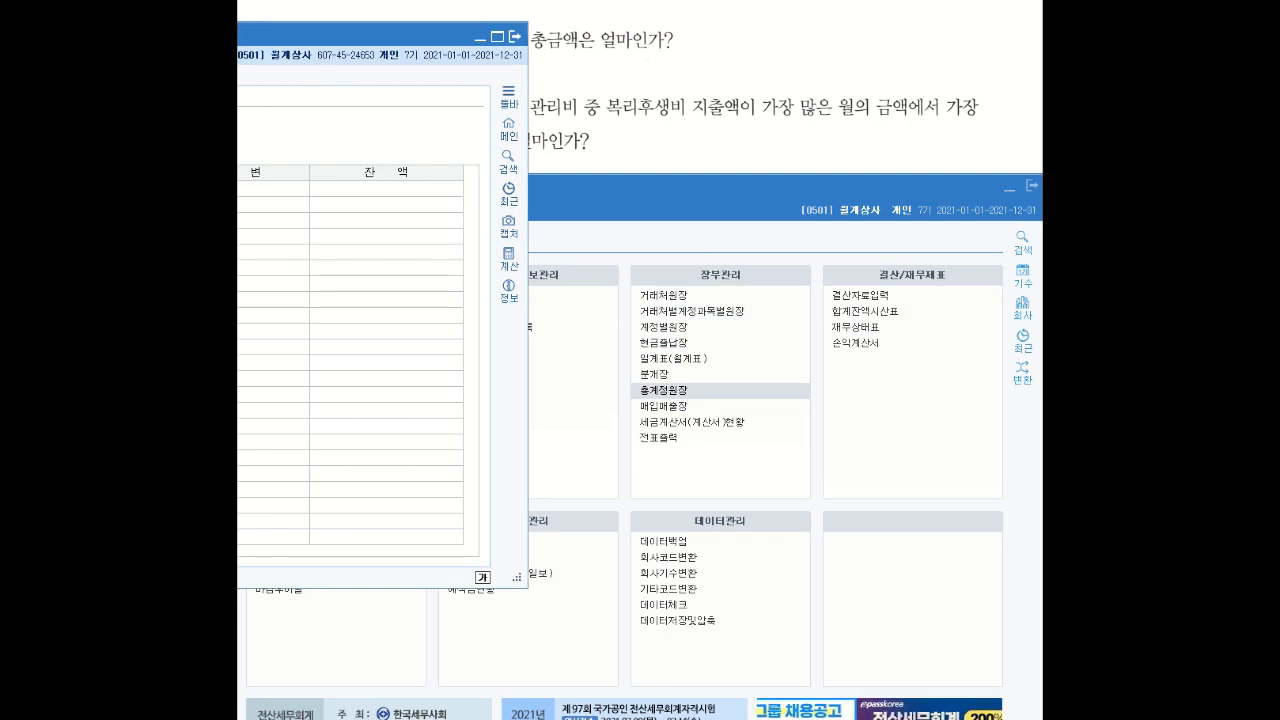
{"action": "left_click_drag", "start_coordinate": [249, 42], "coordinate": [811, 190]}
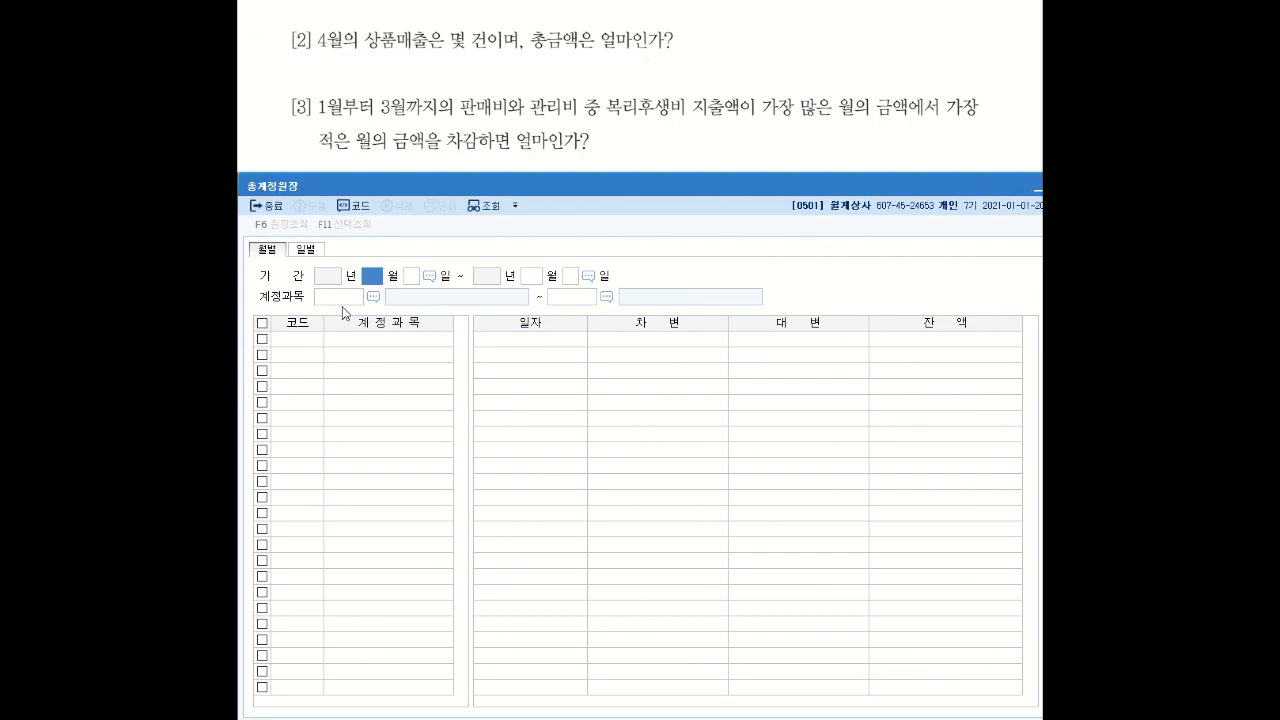
{"action": "type", "text": "1"}
{"action": "key", "text": "Return"}
{"action": "key", "text": "Return"}
{"action": "type", "text": "3"}
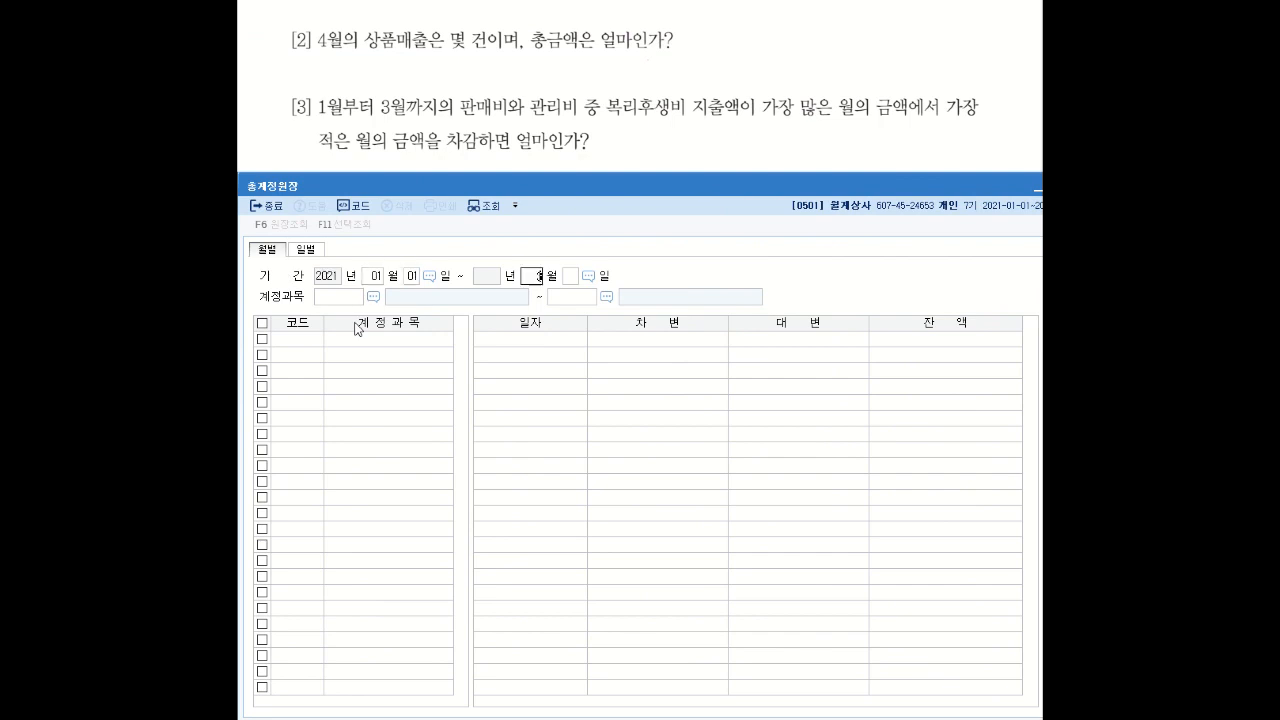
{"action": "key", "text": "Return"}
{"action": "key", "text": "Return"}
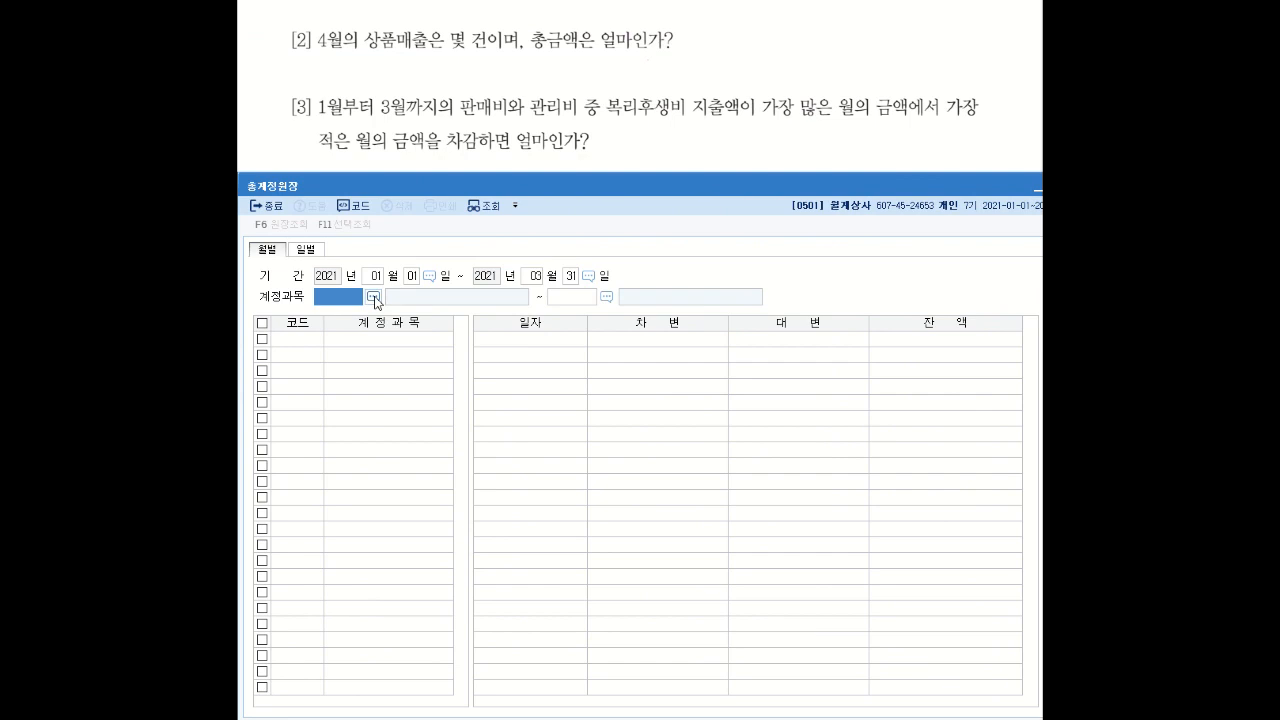
{"action": "left_click", "coordinate": [374, 298]}
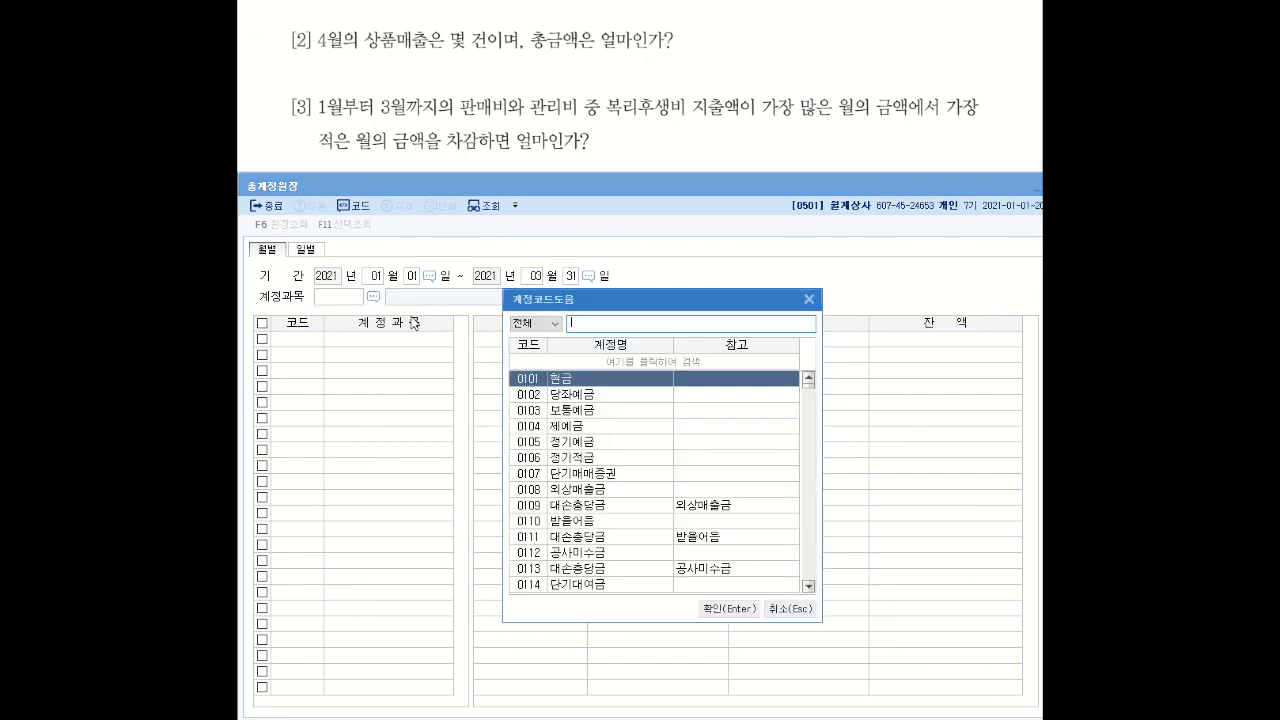
{"action": "type", "text": "복ㄹ"}
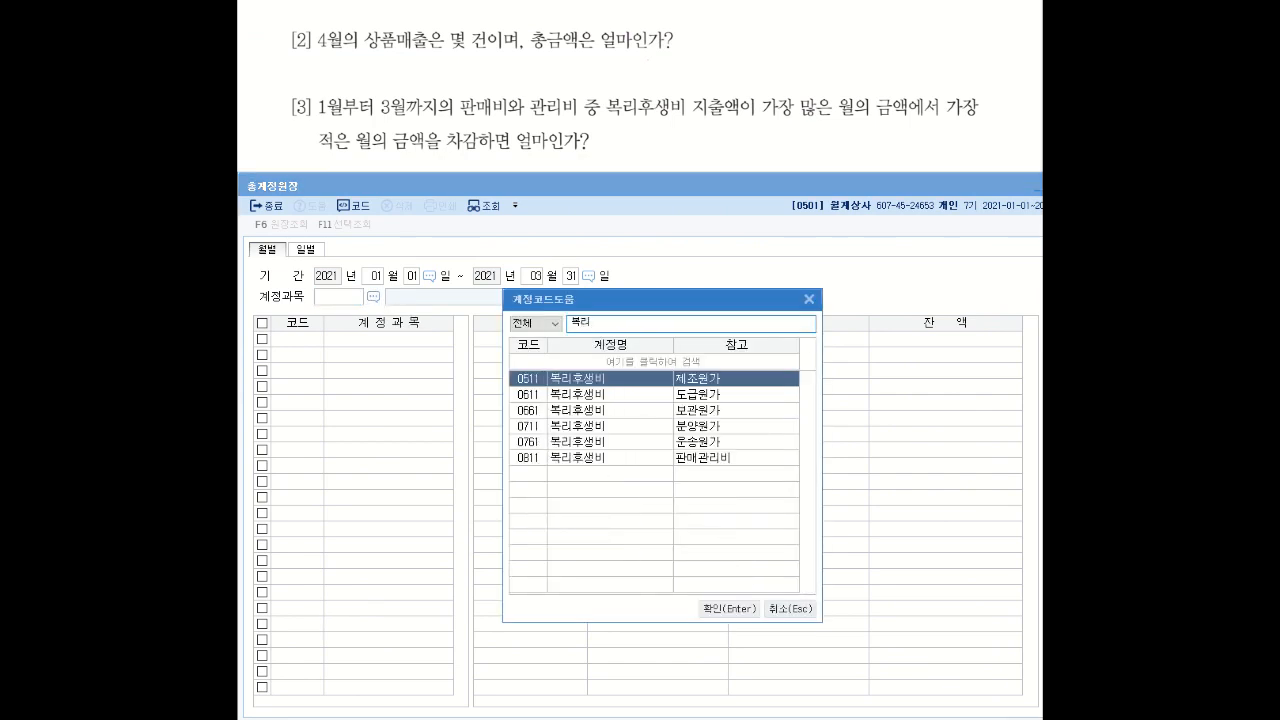
{"action": "key", "text": "Return"}
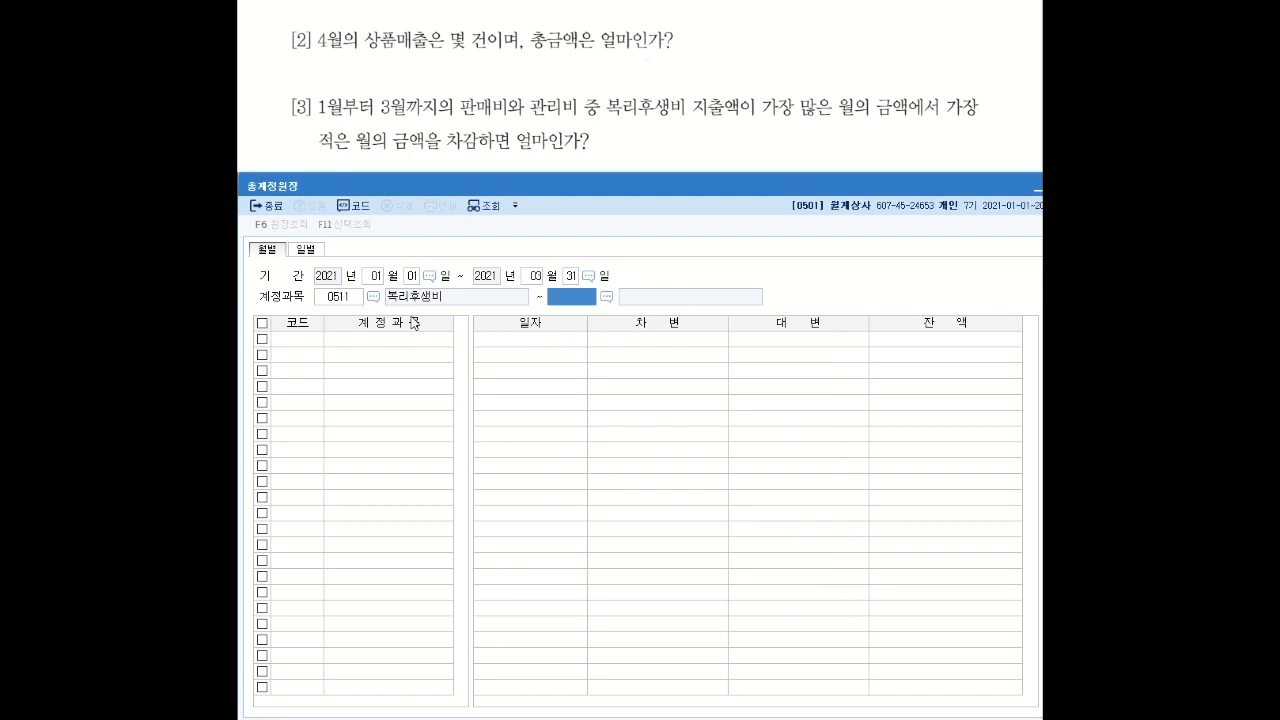
- Query the general ledger for only account 0811 복리후생비 (판매관리비), using it as both start and end account
{"action": "left_click", "coordinate": [373, 297]}
{"action": "type", "text": "복리"}
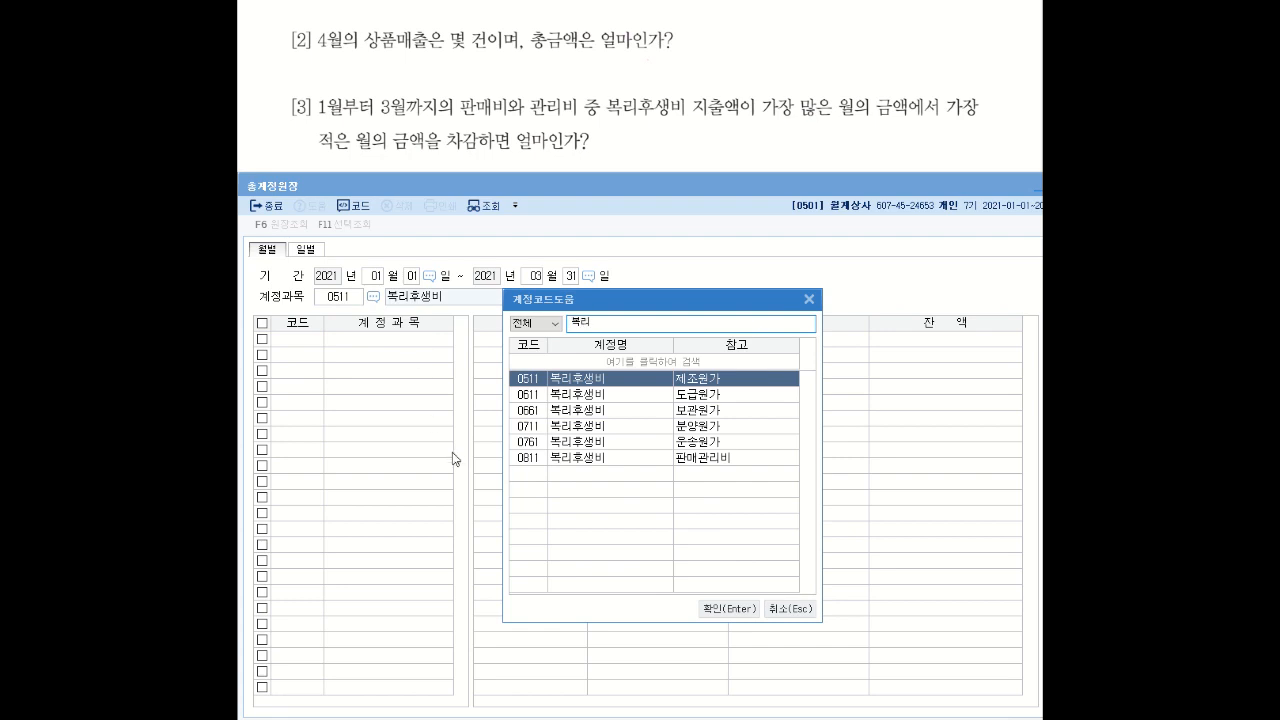
{"action": "left_click", "coordinate": [591, 464]}
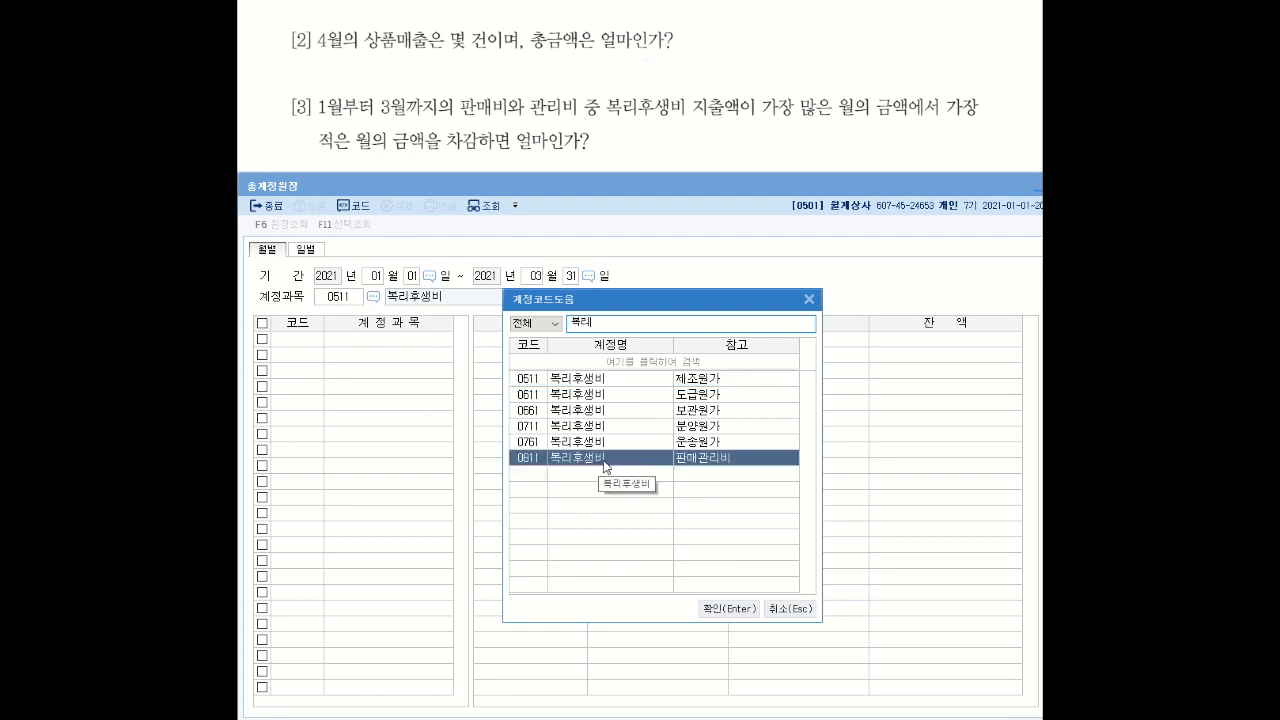
{"action": "left_click", "coordinate": [728, 607]}
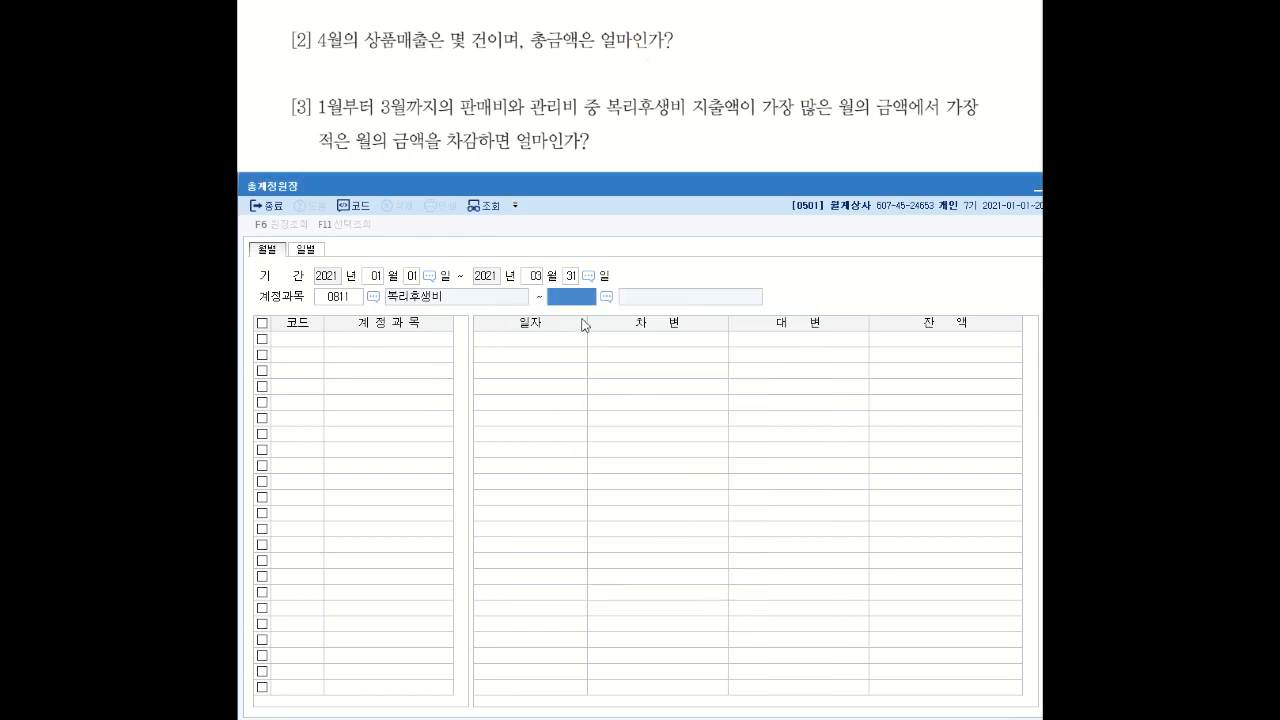
{"action": "left_click", "coordinate": [591, 304]}
{"action": "type", "text": "811"}
{"action": "key", "text": "Return"}
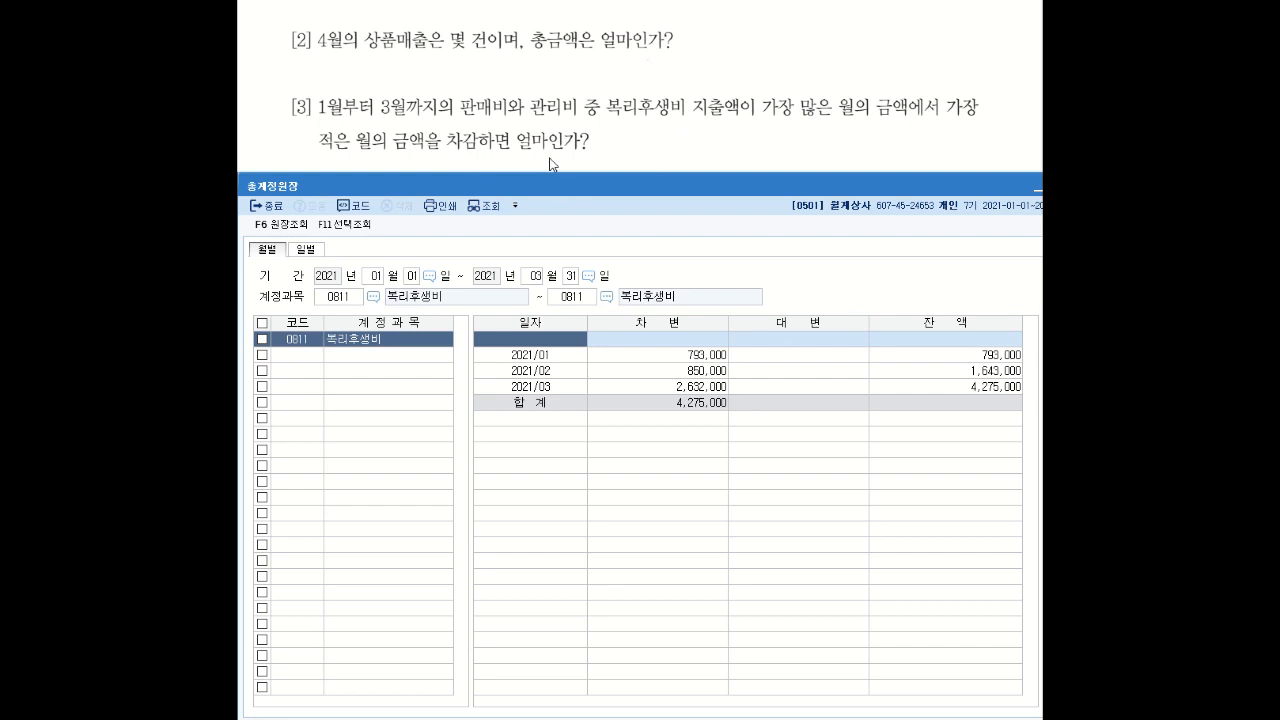
- Compare the January and March 복리후생비 debit amounts to identify the highest and lowest months
{"action": "left_click", "coordinate": [683, 390]}
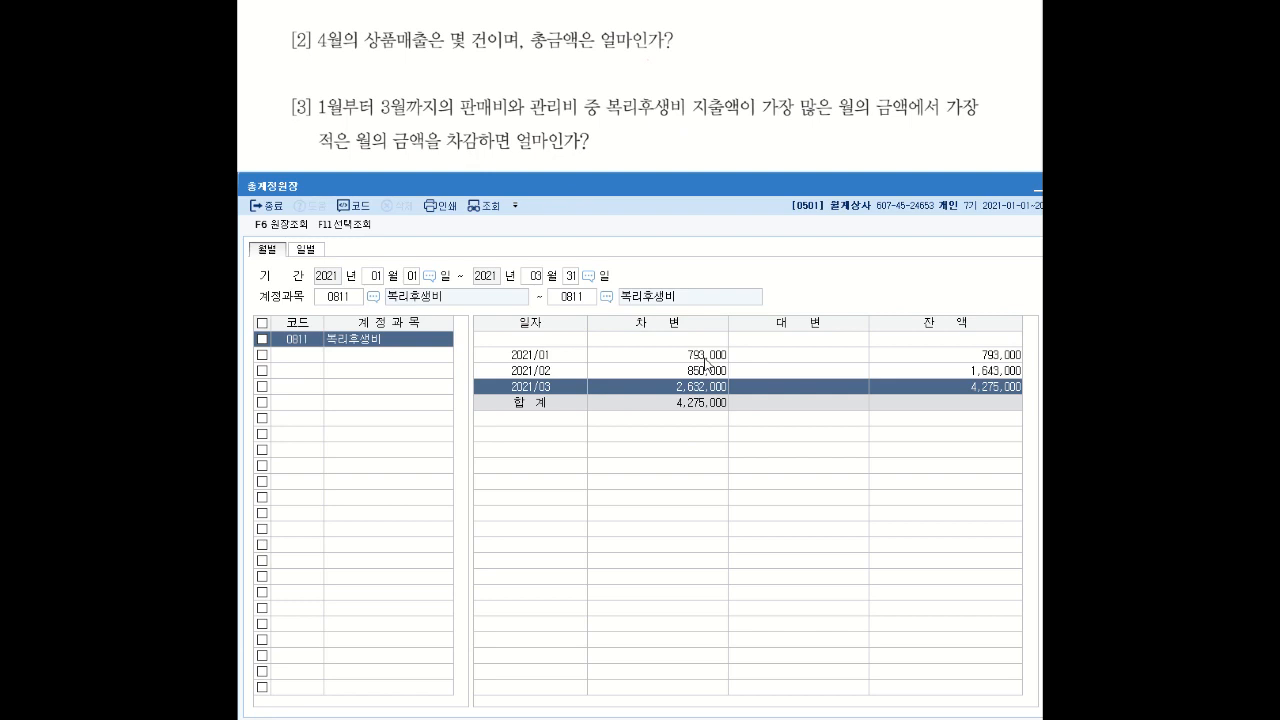
{"action": "left_click", "coordinate": [705, 358]}
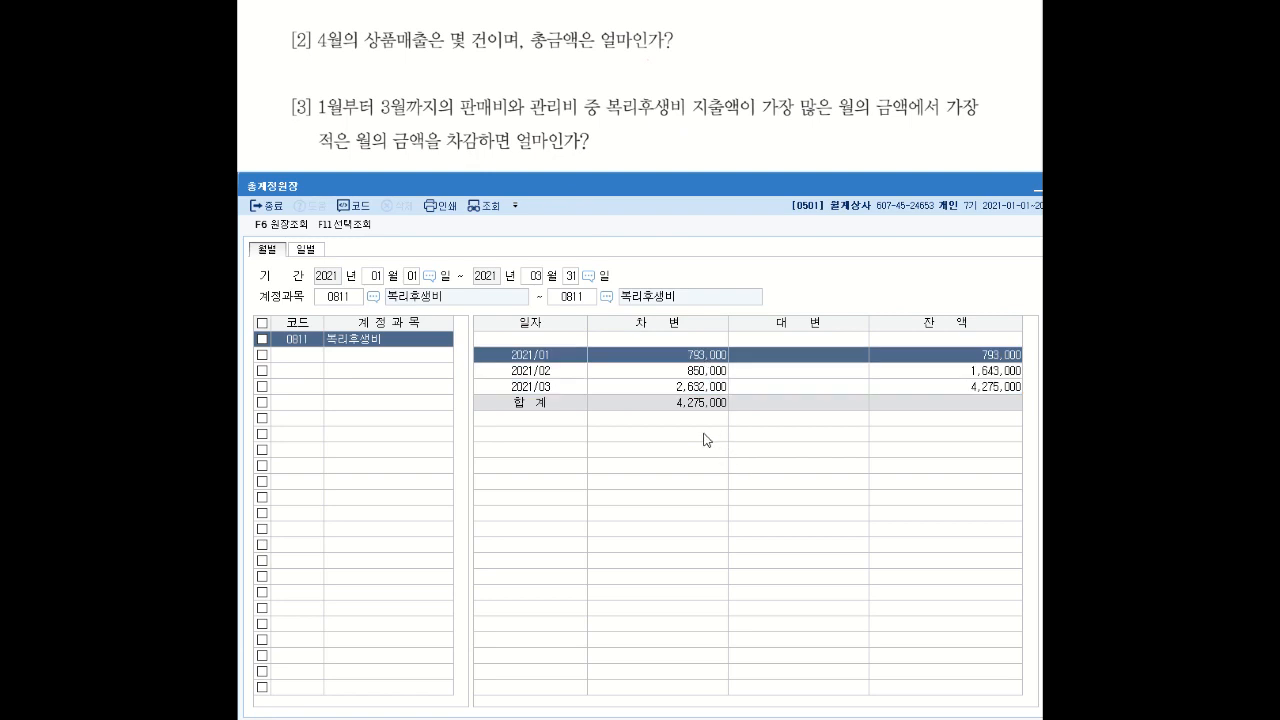
{"action": "left_click", "coordinate": [693, 387]}
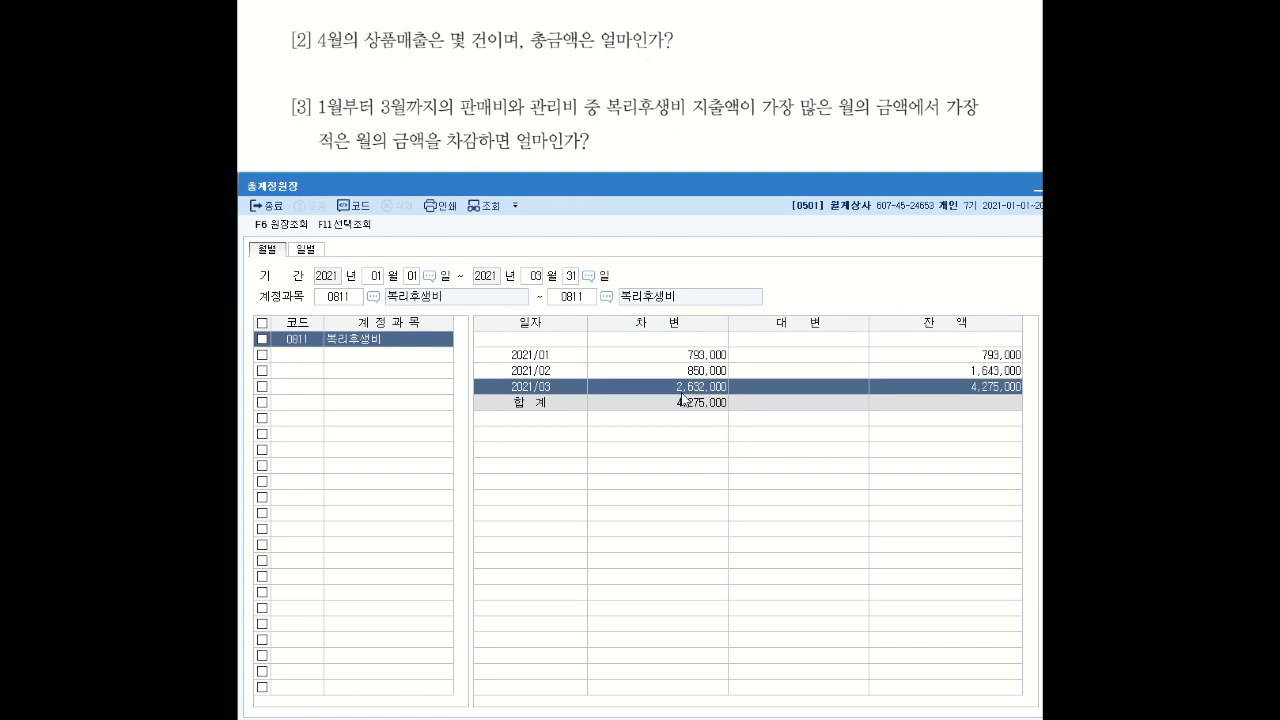
{"action": "left_click", "coordinate": [673, 358]}
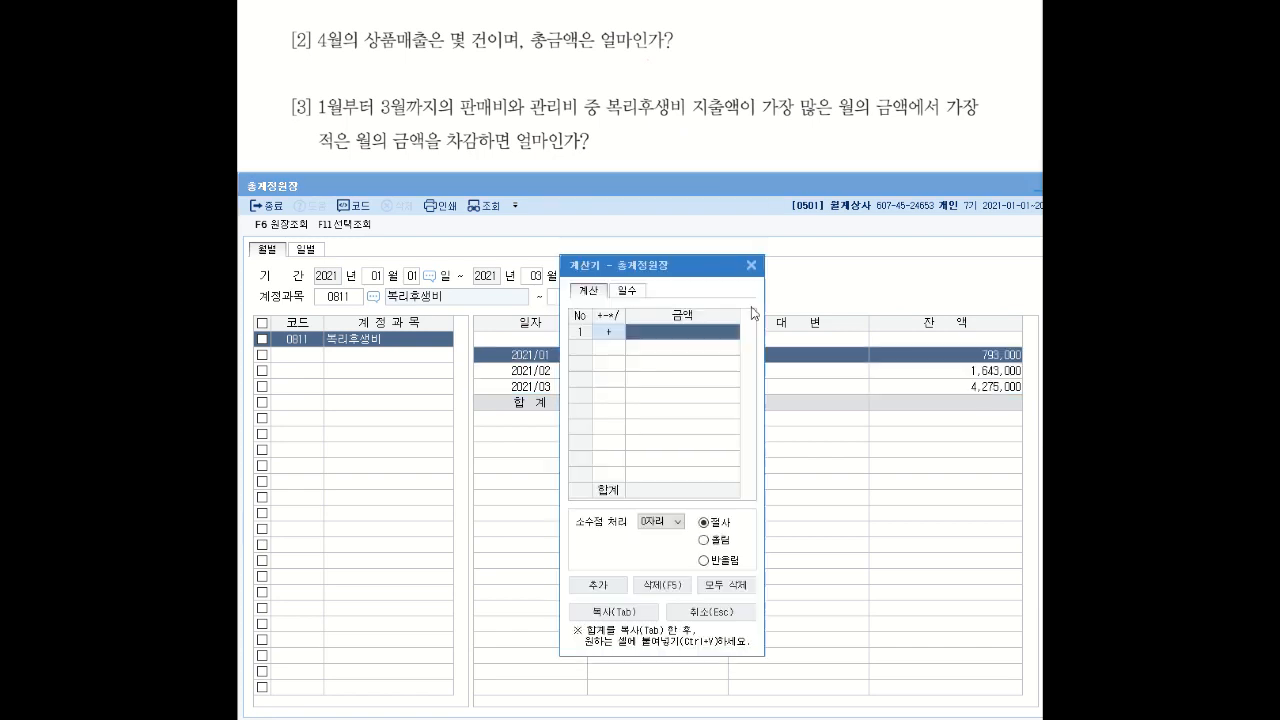
- Move the calculator (계산기) clear of the debit column and enter March's 복리후생비 amount, 2,632,000, as its first added value
{"action": "left_click_drag", "start_coordinate": [692, 264], "coordinate": [878, 247]}
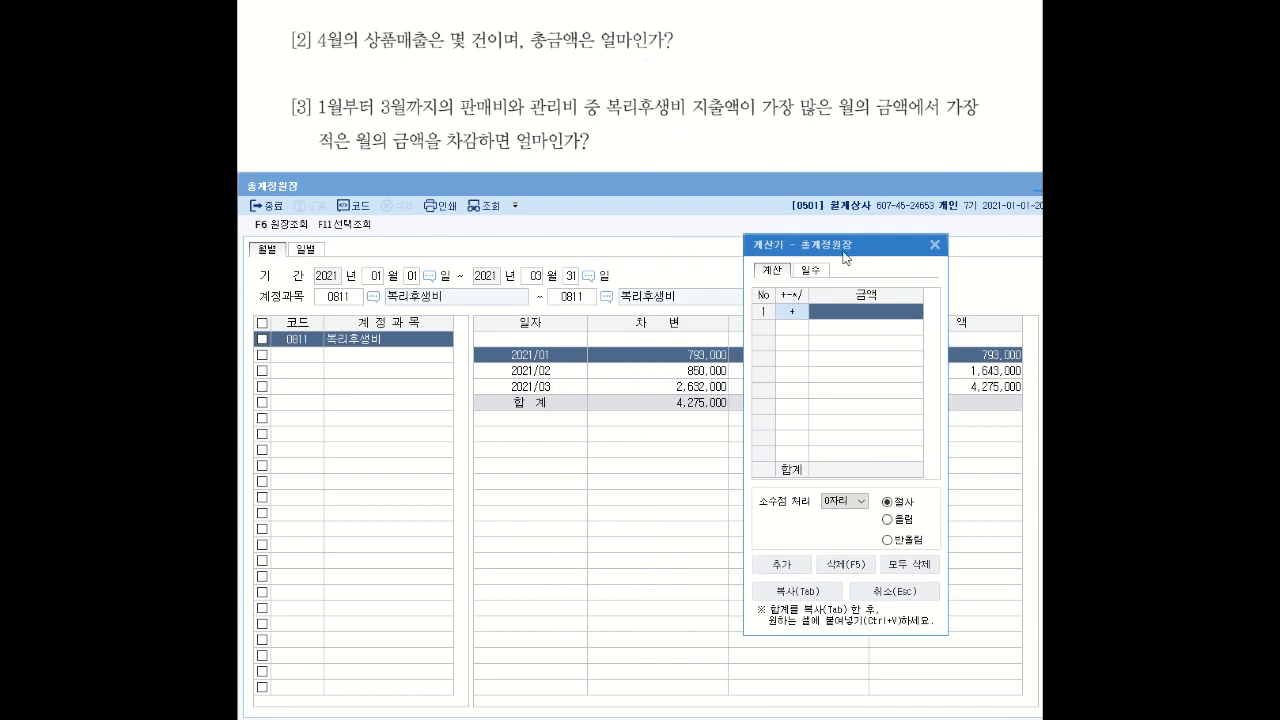
{"action": "left_click_drag", "start_coordinate": [856, 254], "coordinate": [884, 166]}
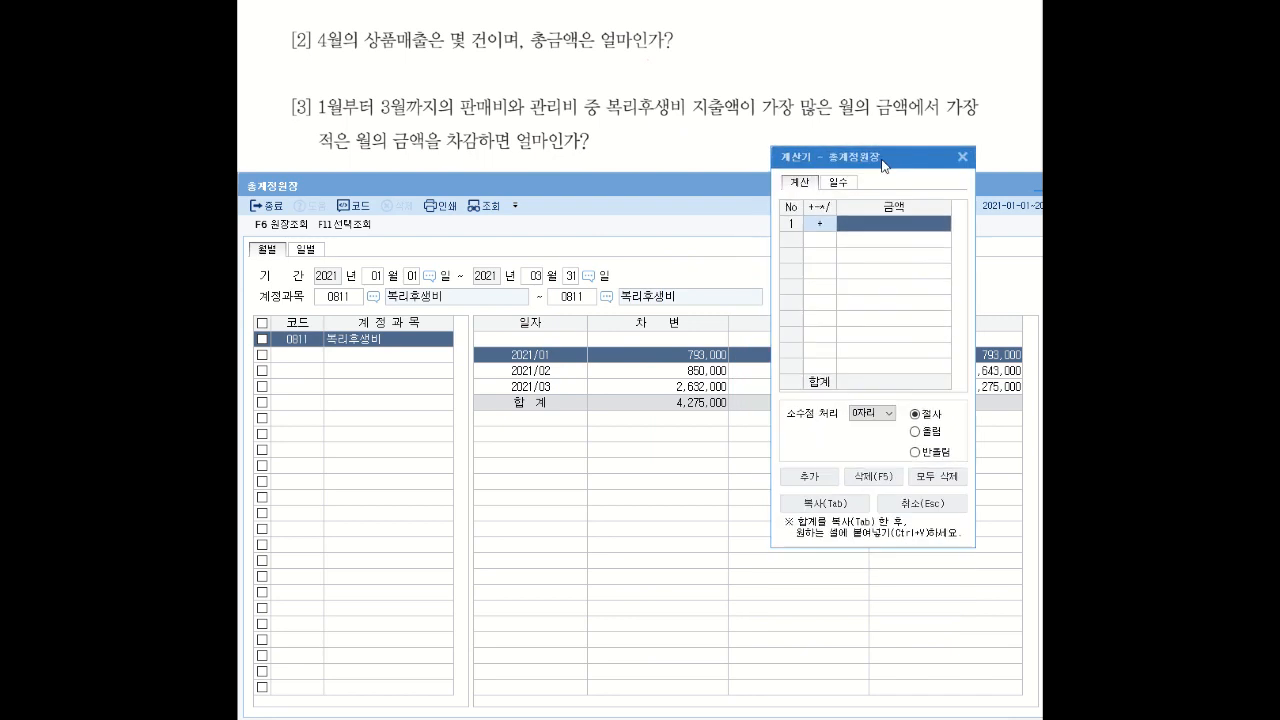
{"action": "left_click", "coordinate": [680, 392]}
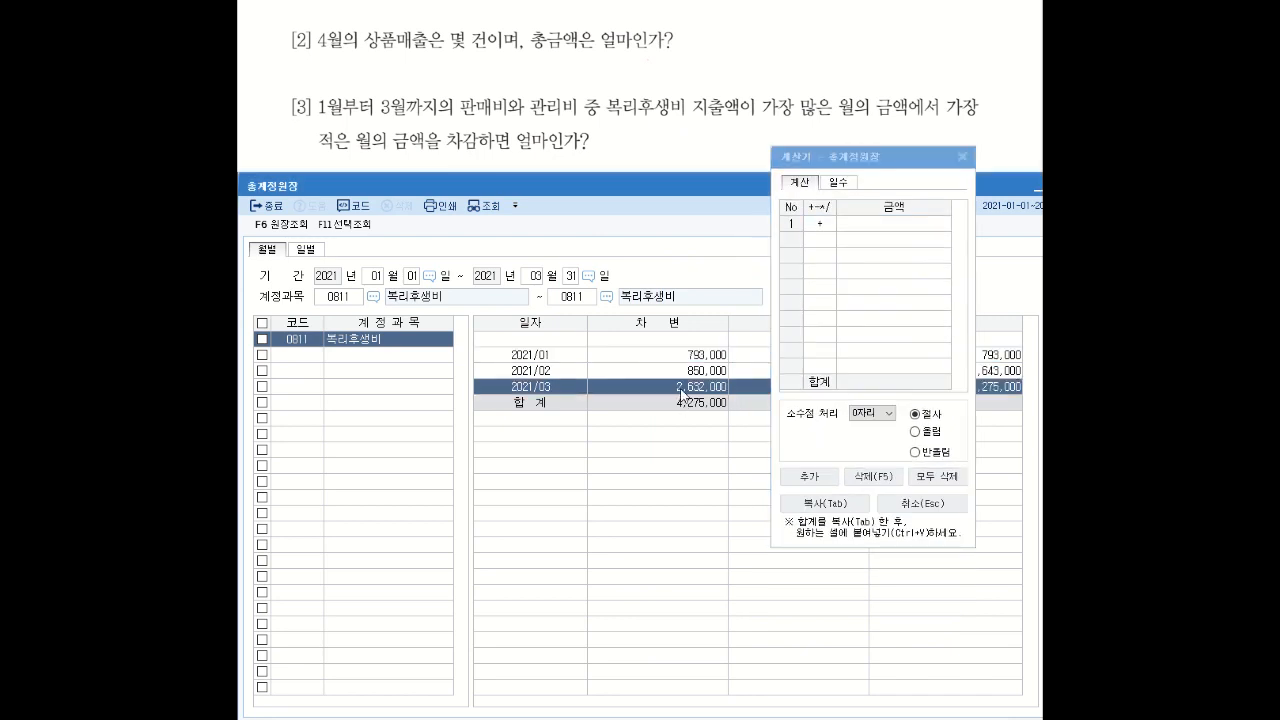
{"action": "left_click", "coordinate": [888, 238]}
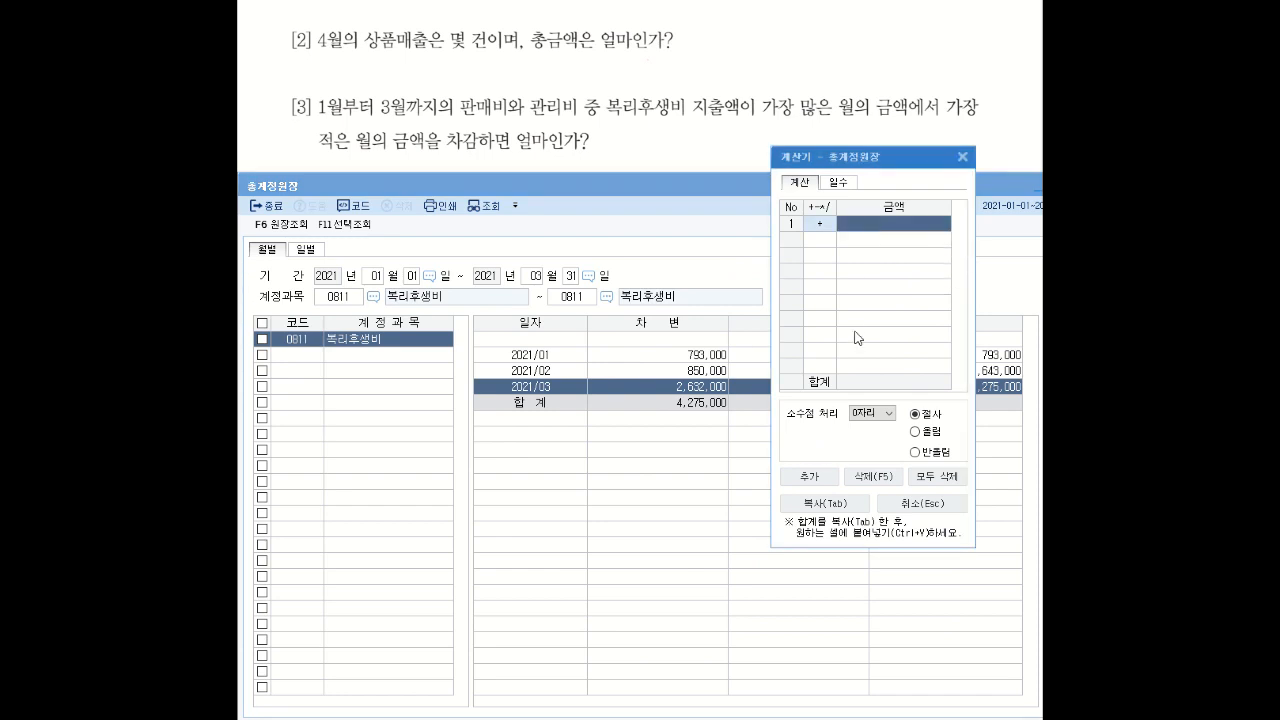
{"action": "type", "text": "2,632,000"}
{"action": "key", "text": "Return"}
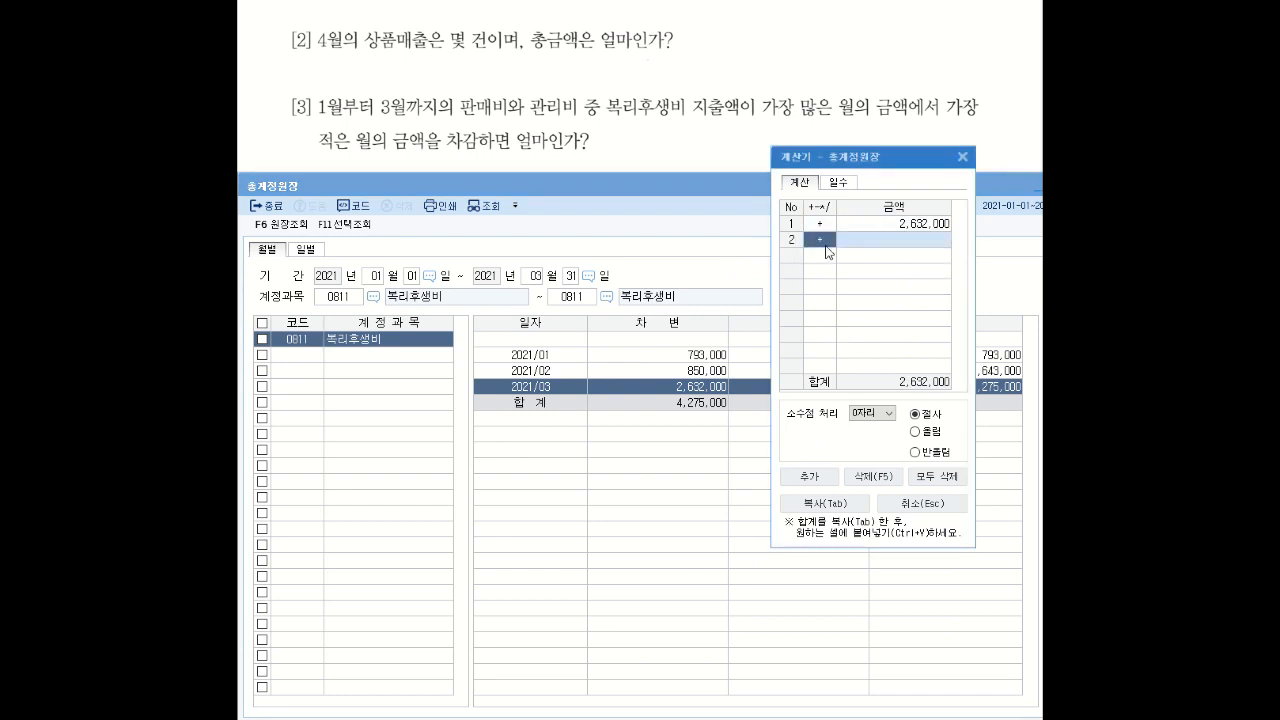
- Subtract January's 복리후생비 amount, 793,000, on the calculator's second line
{"action": "type", "text": "-"}
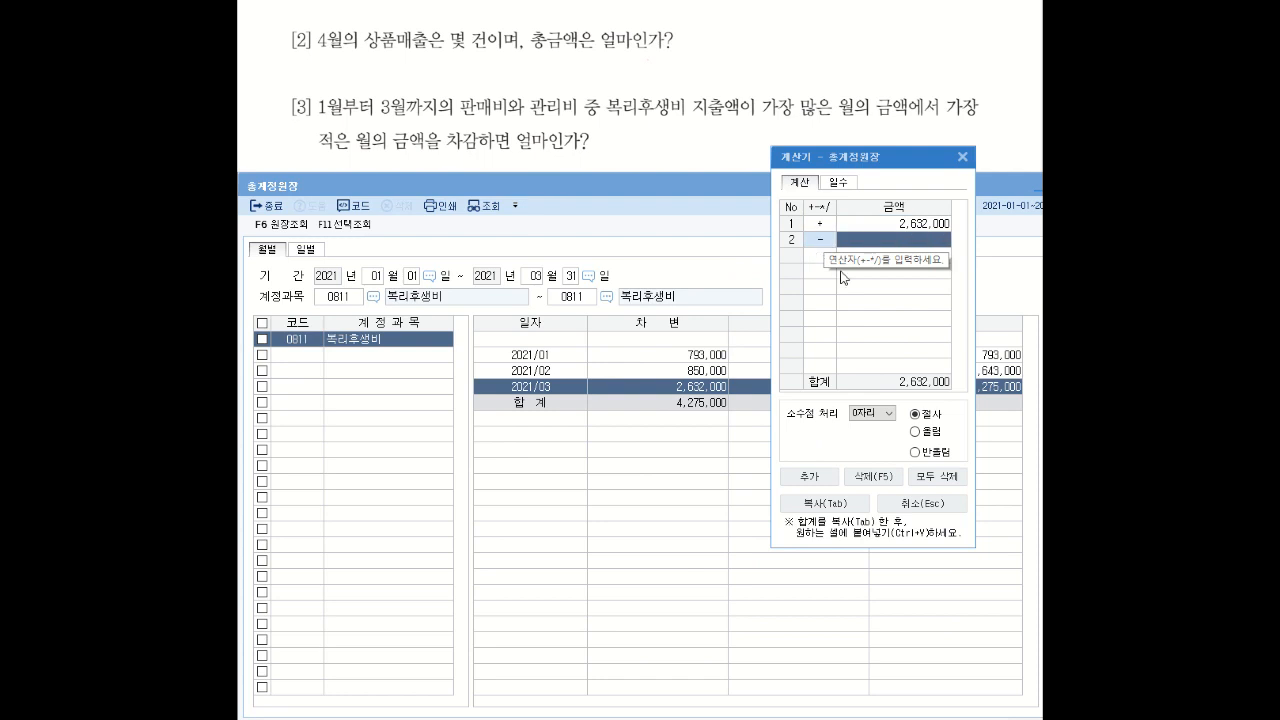
{"action": "left_click", "coordinate": [695, 356]}
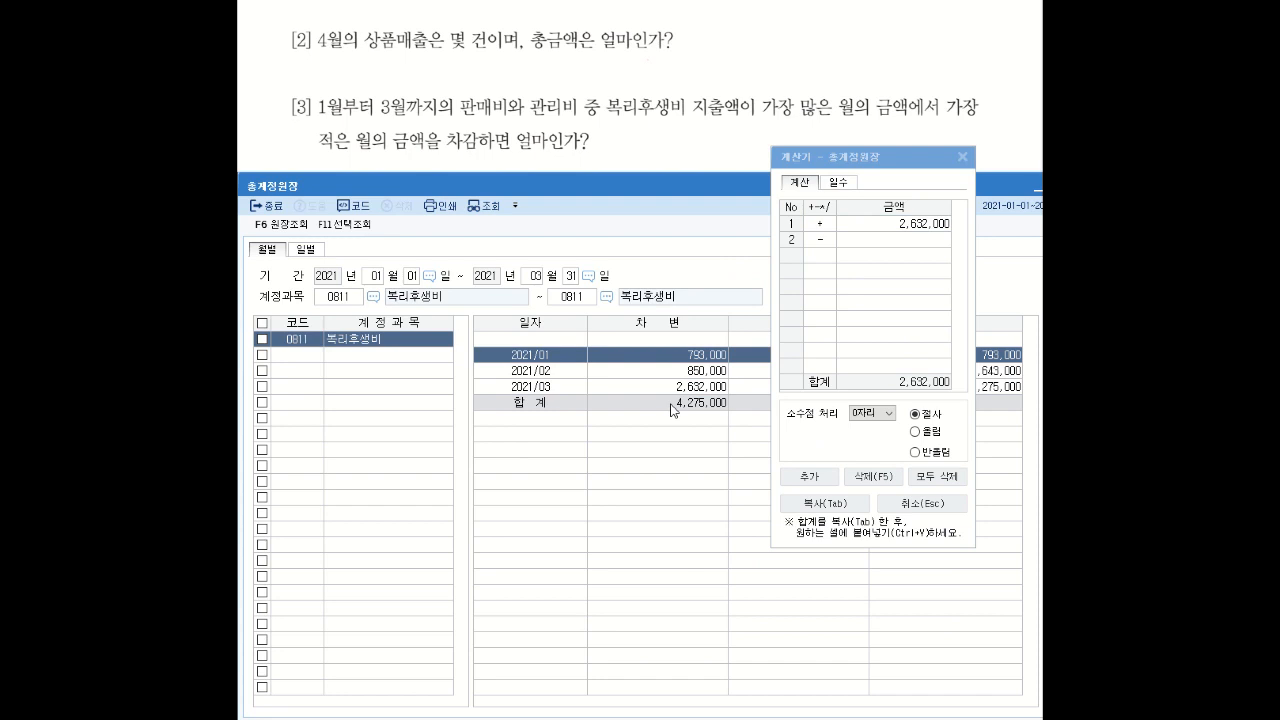
{"action": "left_click", "coordinate": [905, 248]}
{"action": "type", "text": "793,000"}
{"action": "key", "text": "Return"}
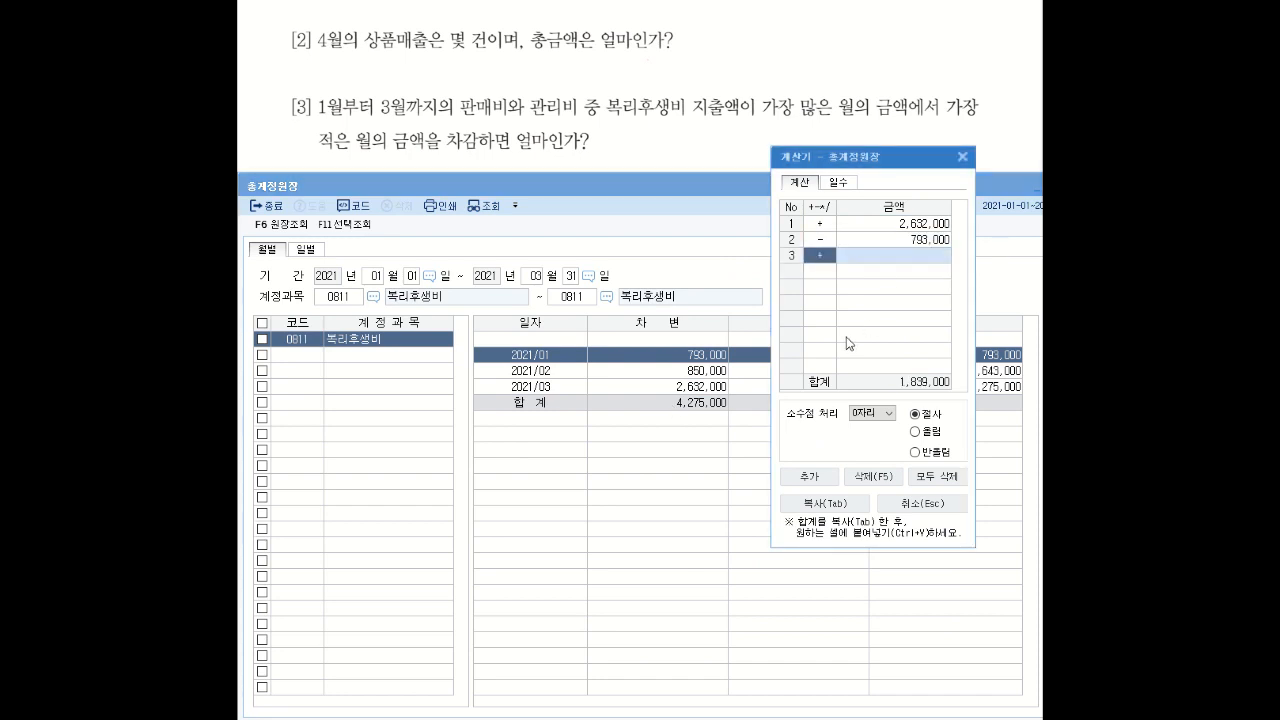